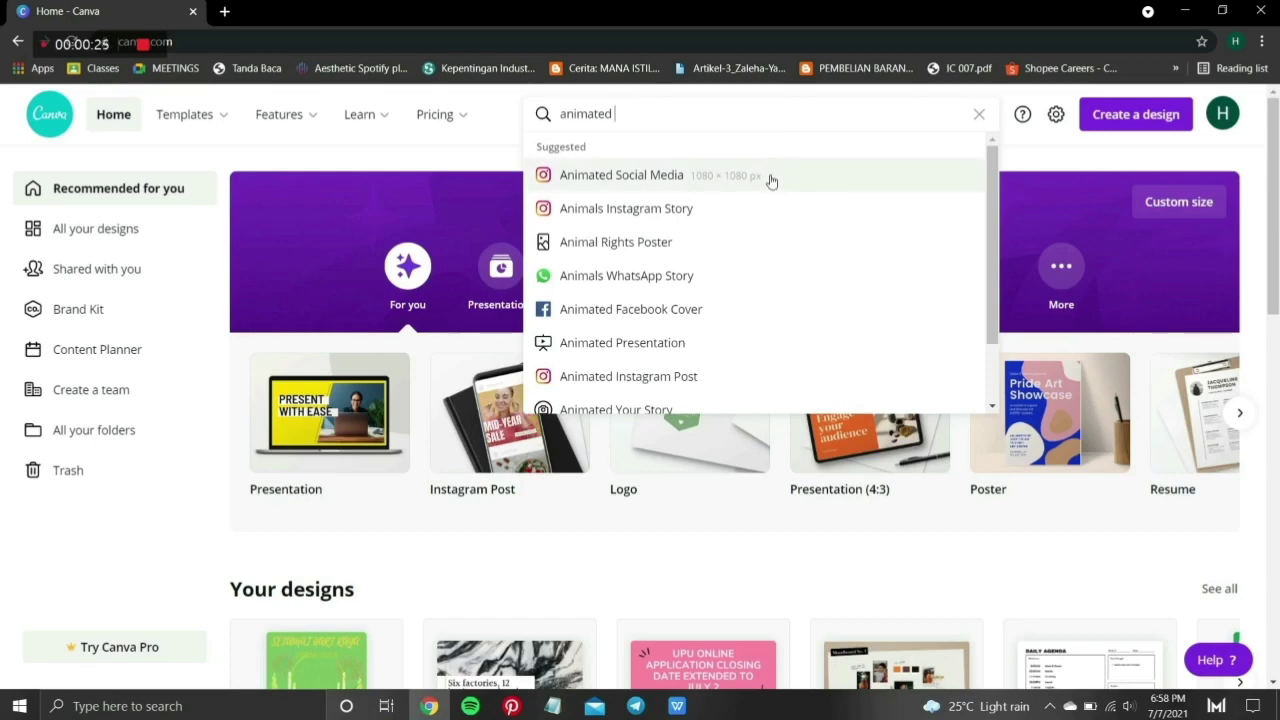
- Find the Animated Social Media format, look through its templates and create a blank design in that format
click(769, 177)
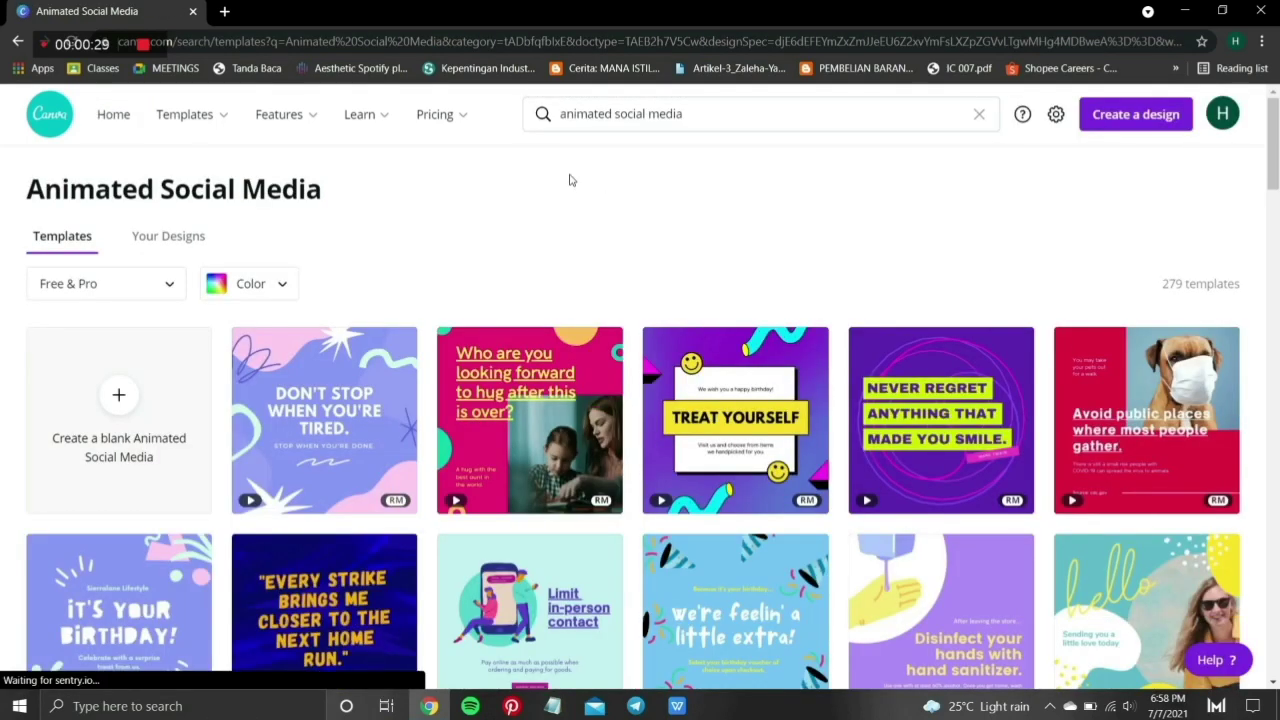
scroll(583, 432, down, 2)
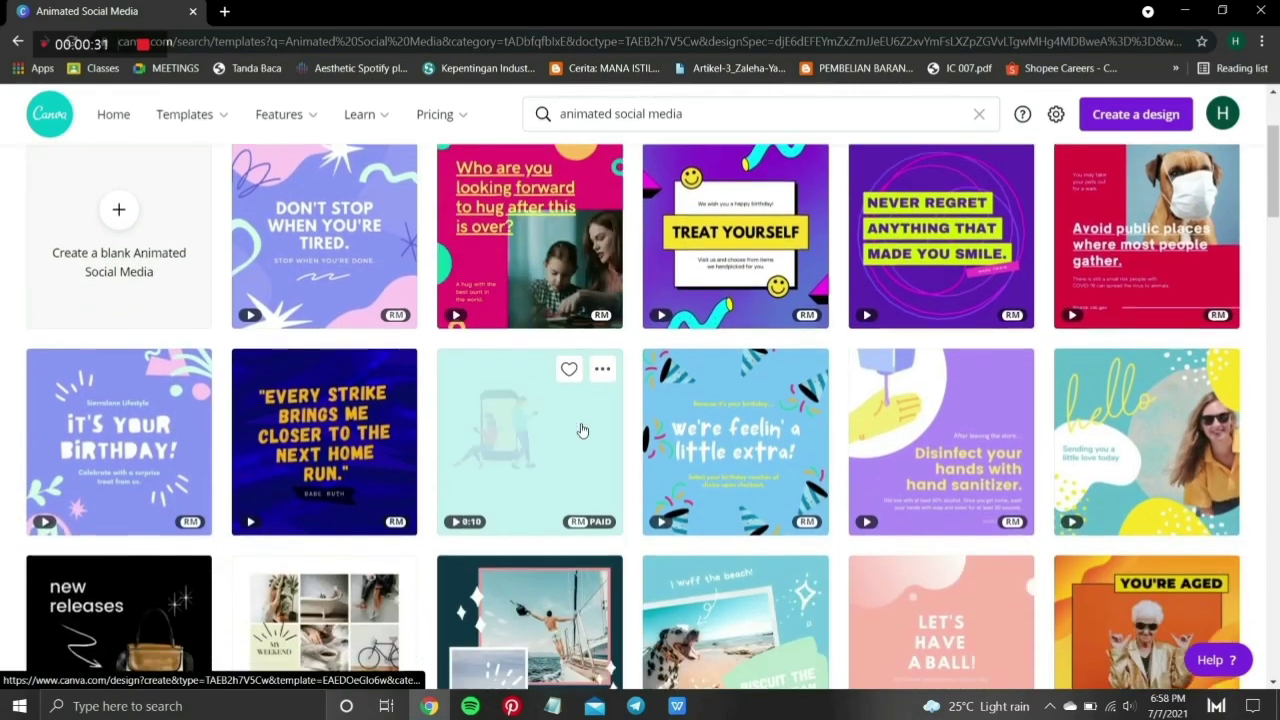
scroll(583, 430, down, 2)
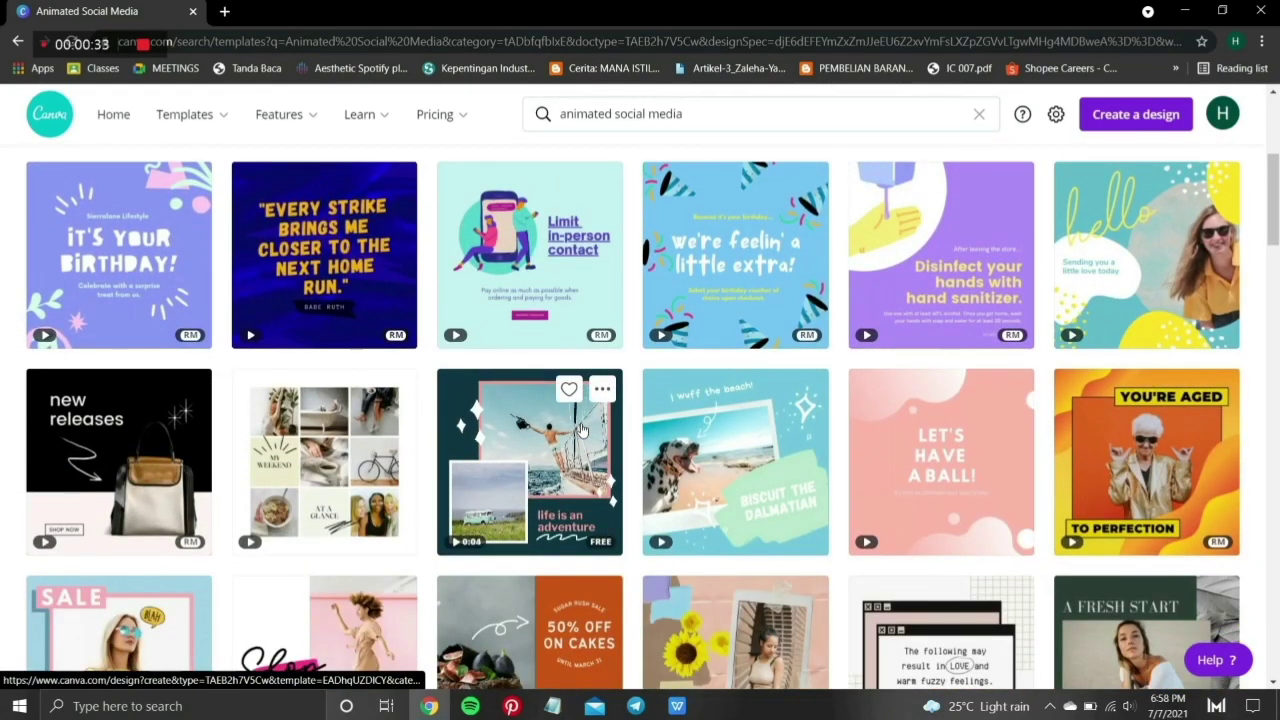
scroll(583, 430, down, 2)
scroll(583, 430, up, 2)
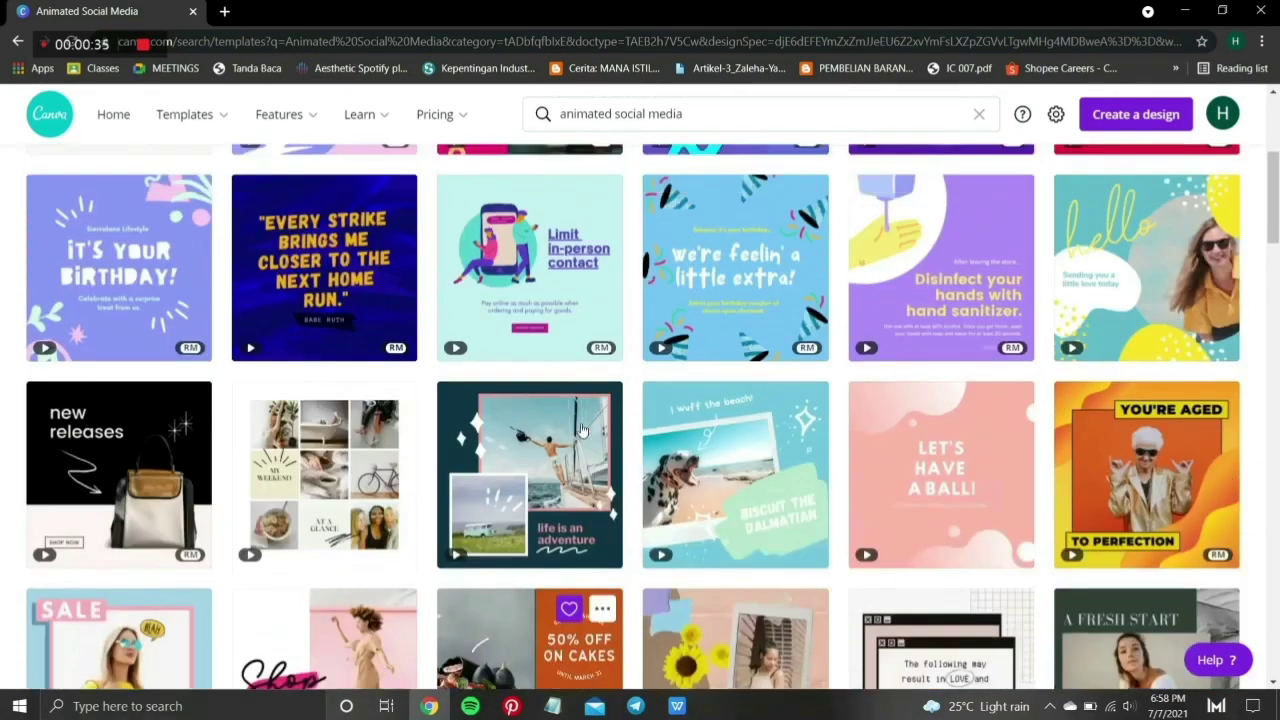
scroll(583, 430, up, 3)
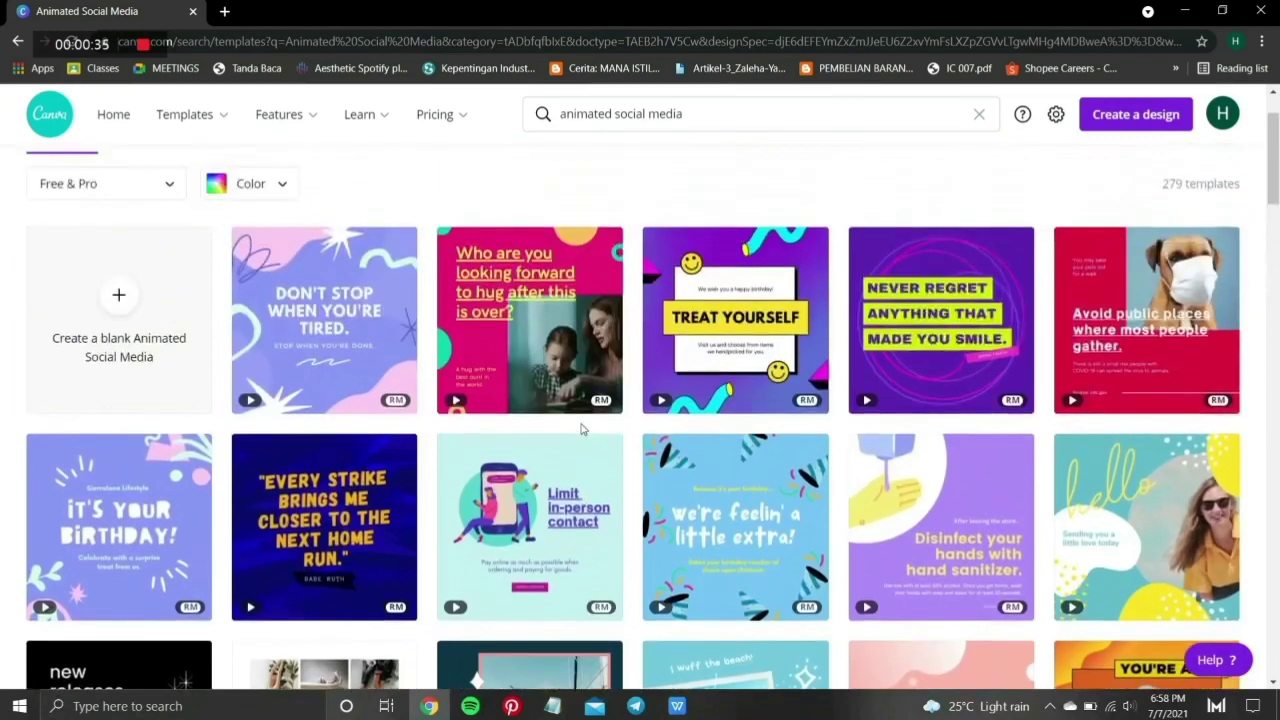
click(143, 343)
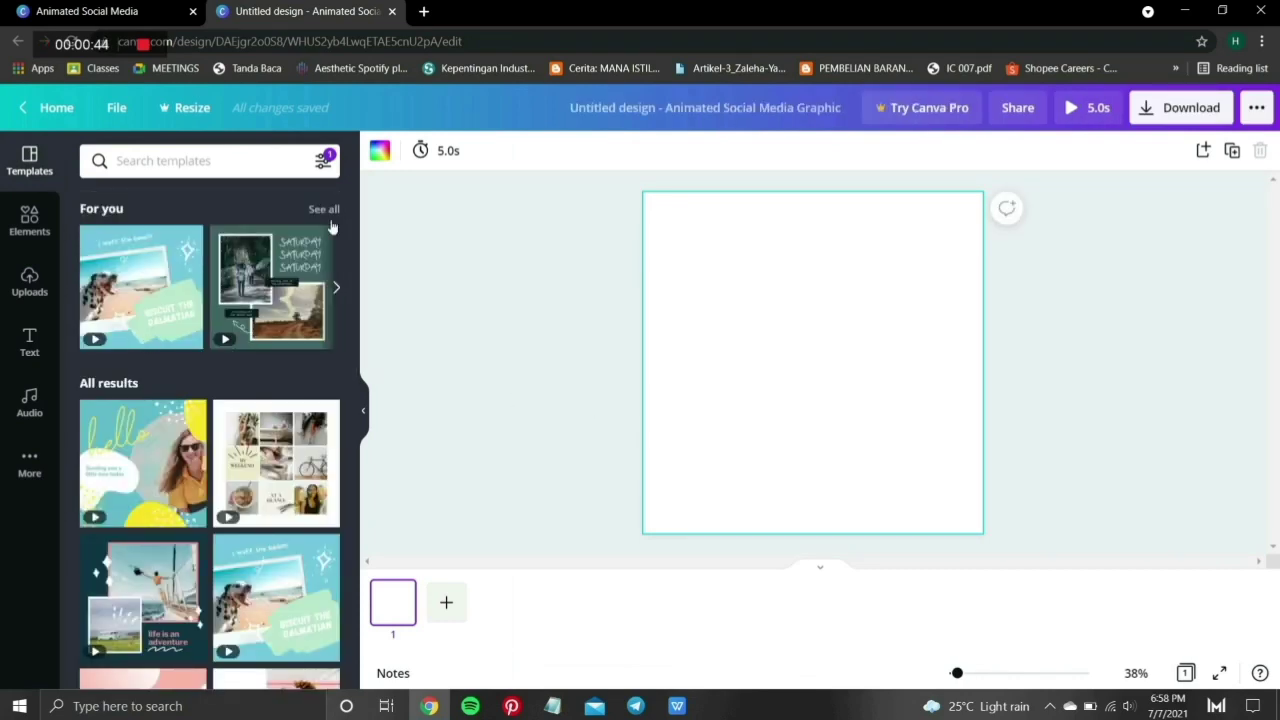
- Set the page background to a custom light lime green, #D4ED70, based on the default yellow-green
click(378, 150)
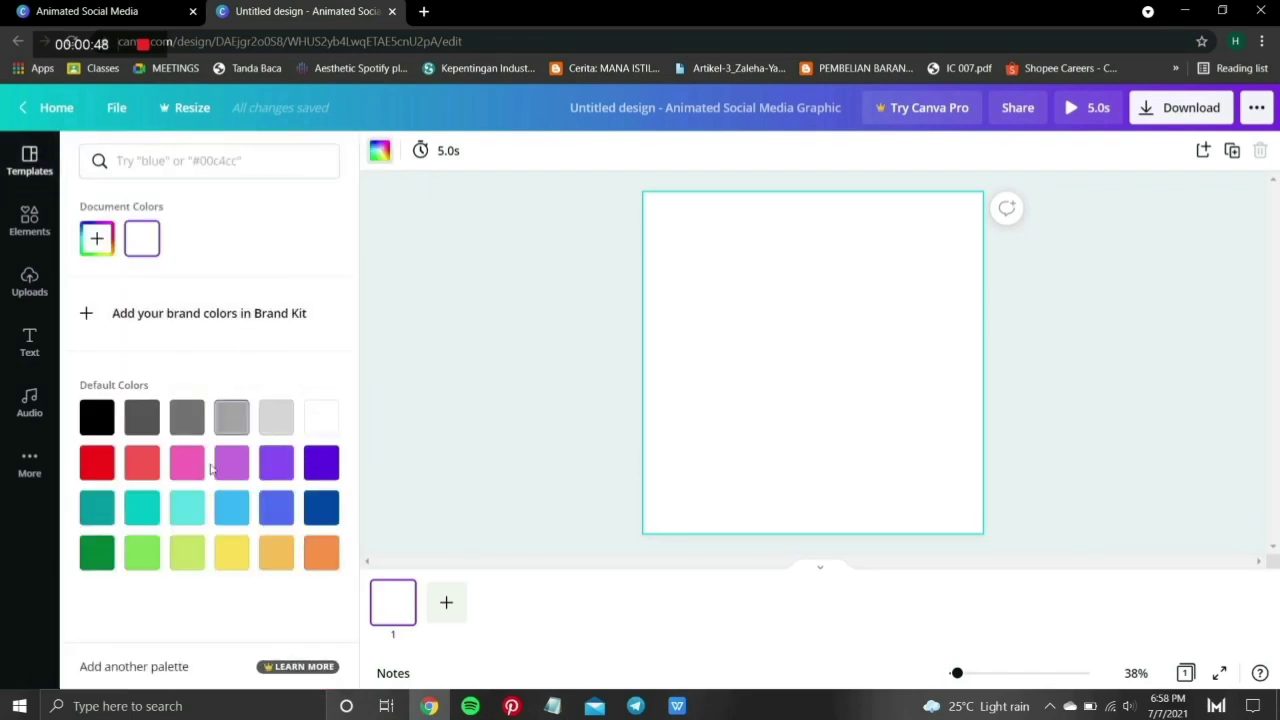
click(187, 553)
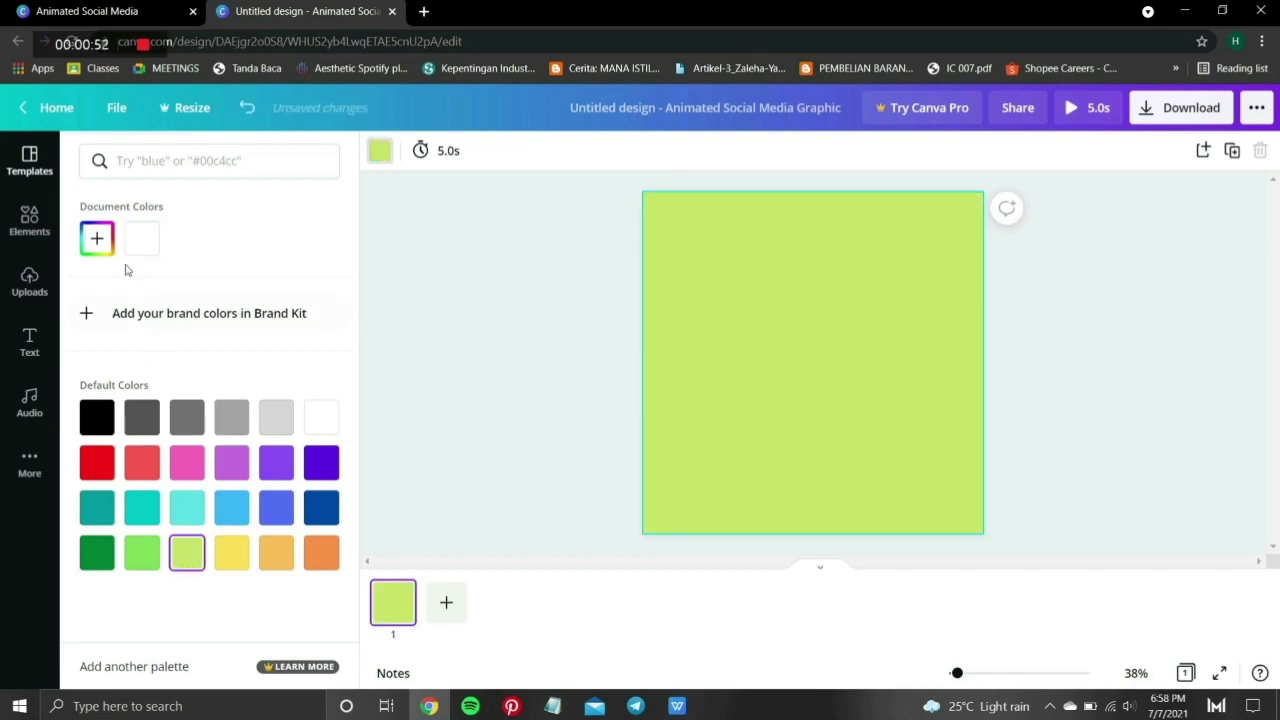
click(97, 238)
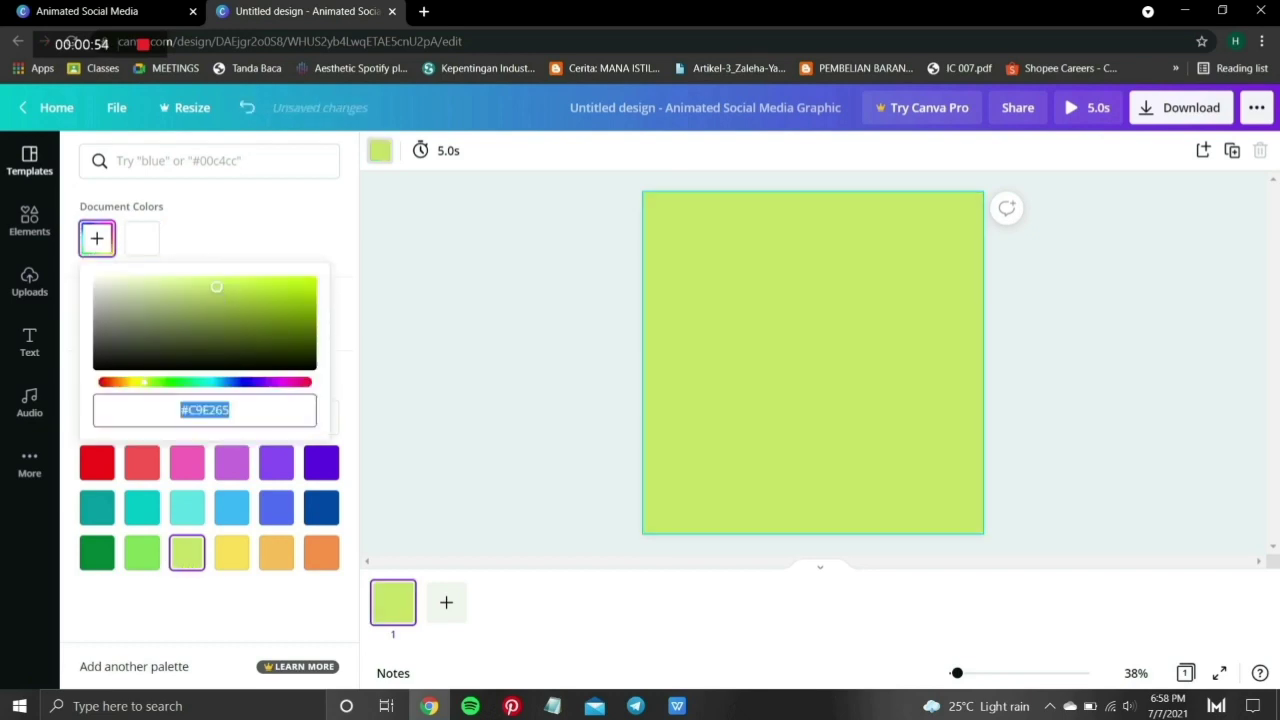
mouse_move(216, 287)
mouse_down()
mouse_move(240, 303)
mouse_move(210, 284)
mouse_up()
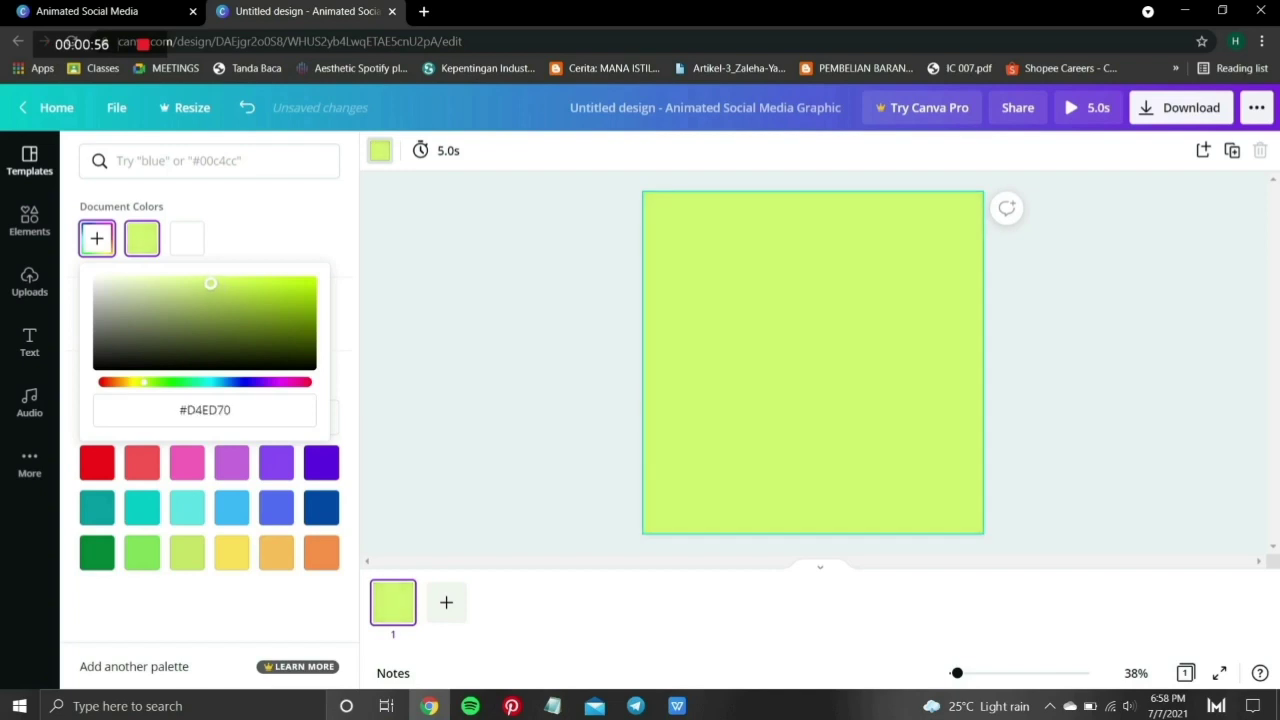
click(431, 362)
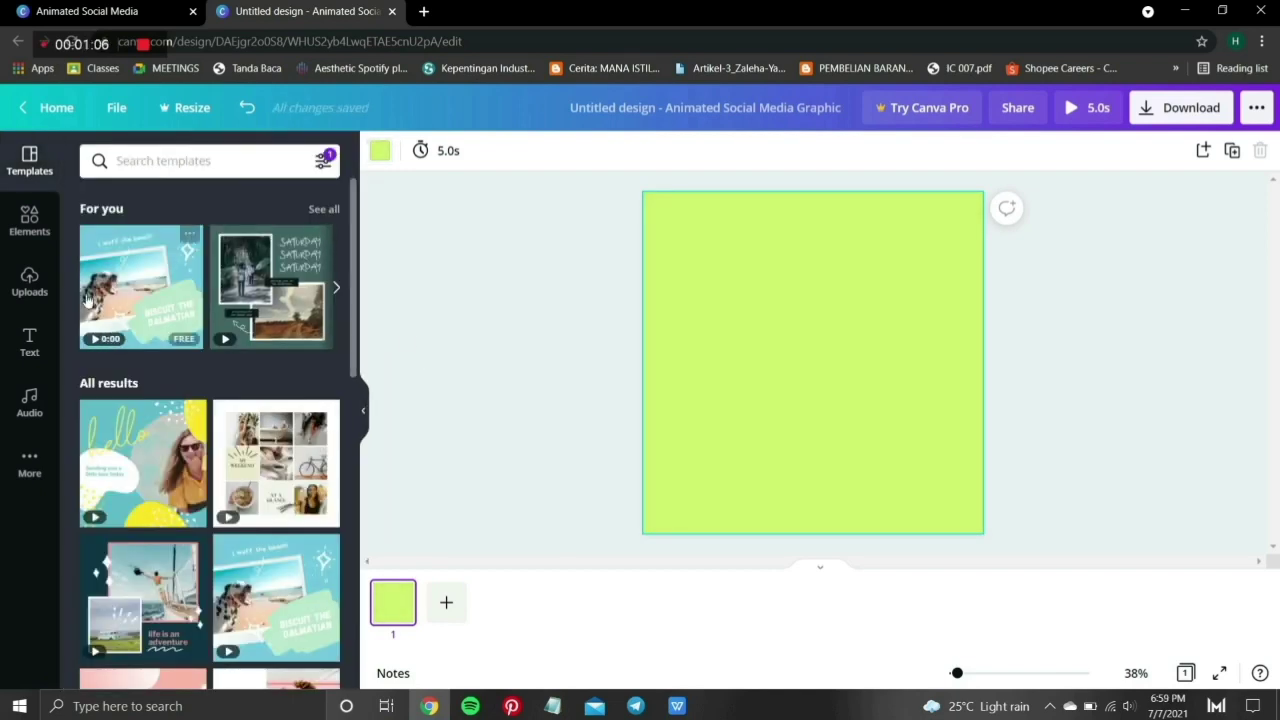
- Search the elements library for "mosque"
click(29, 225)
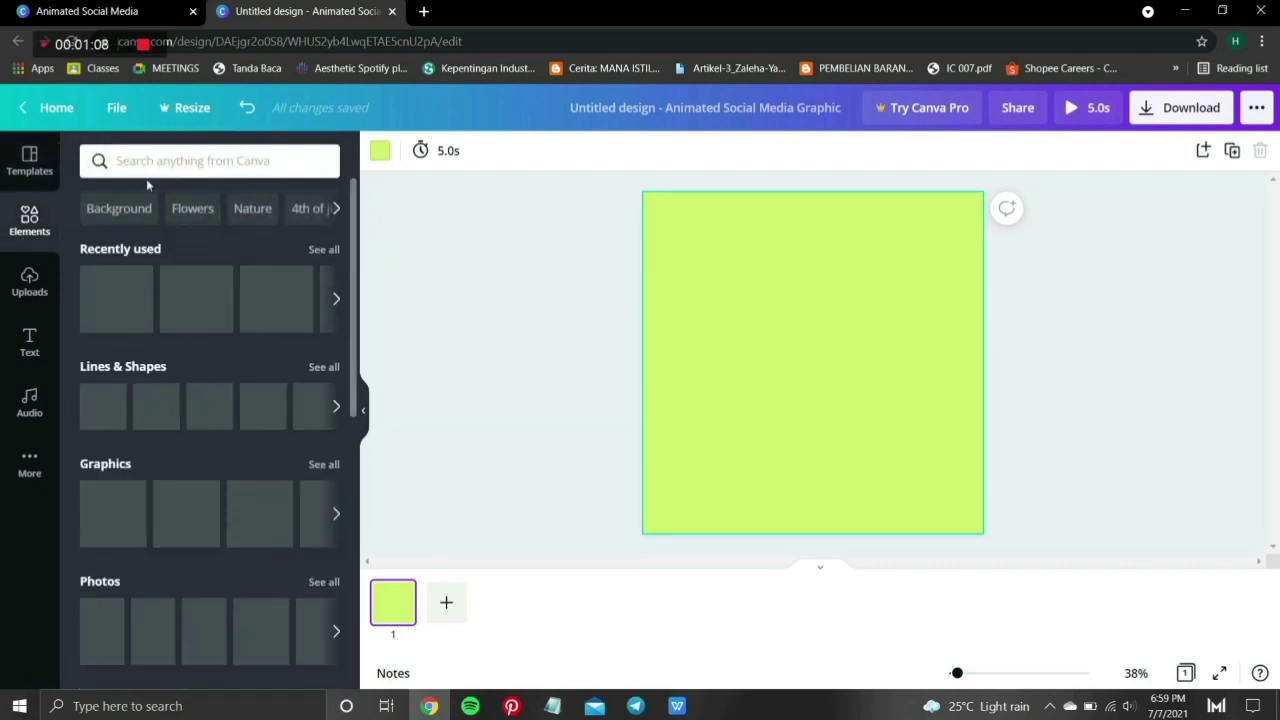
click(166, 161)
text(mo)
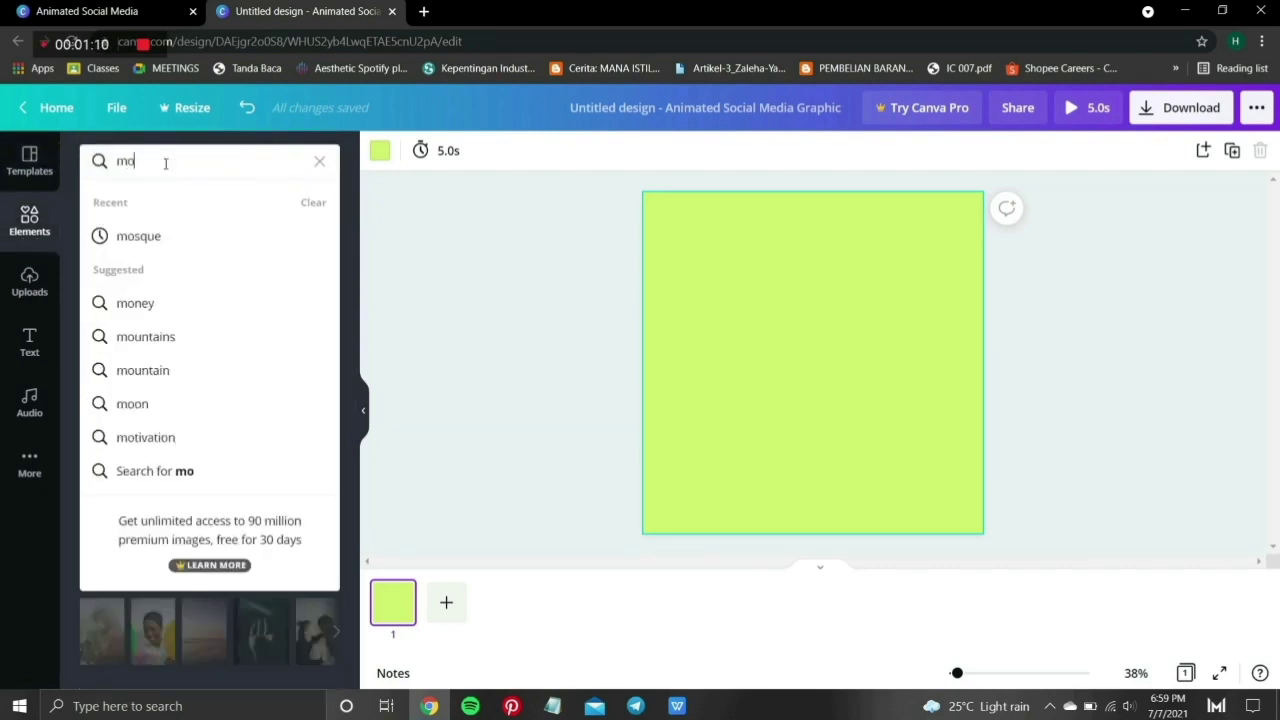
text(sque)
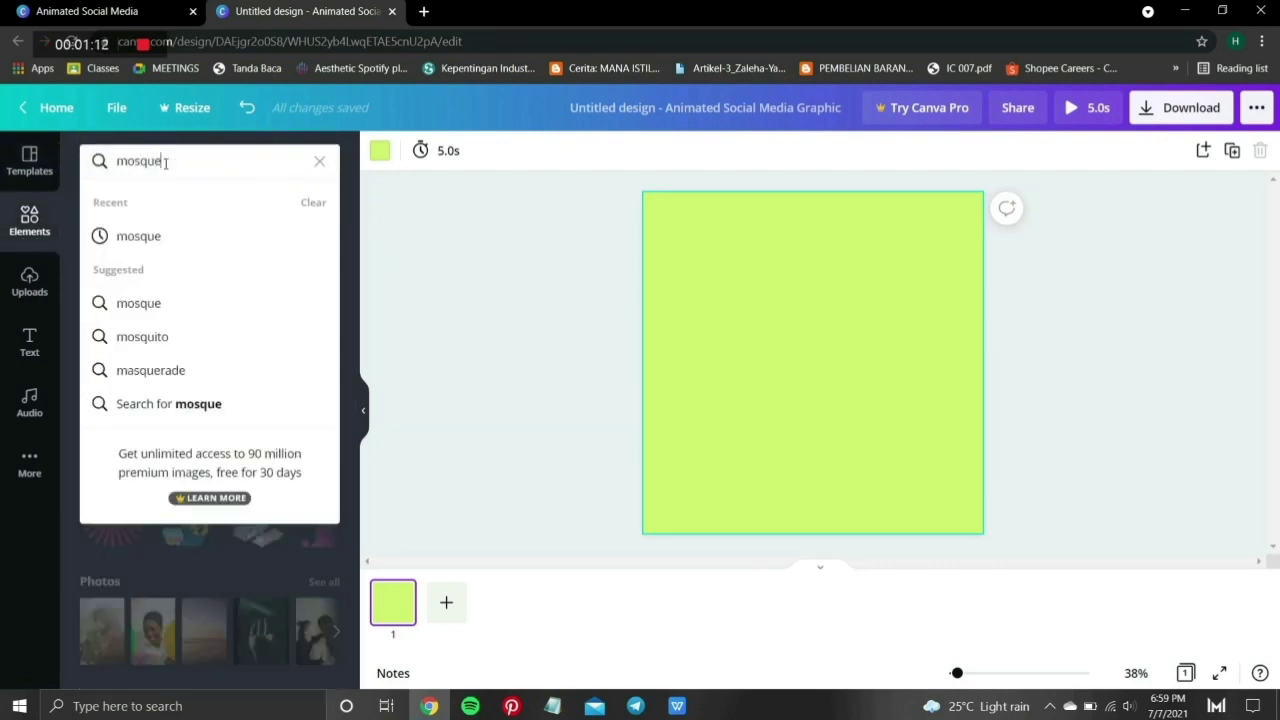
key(Return)
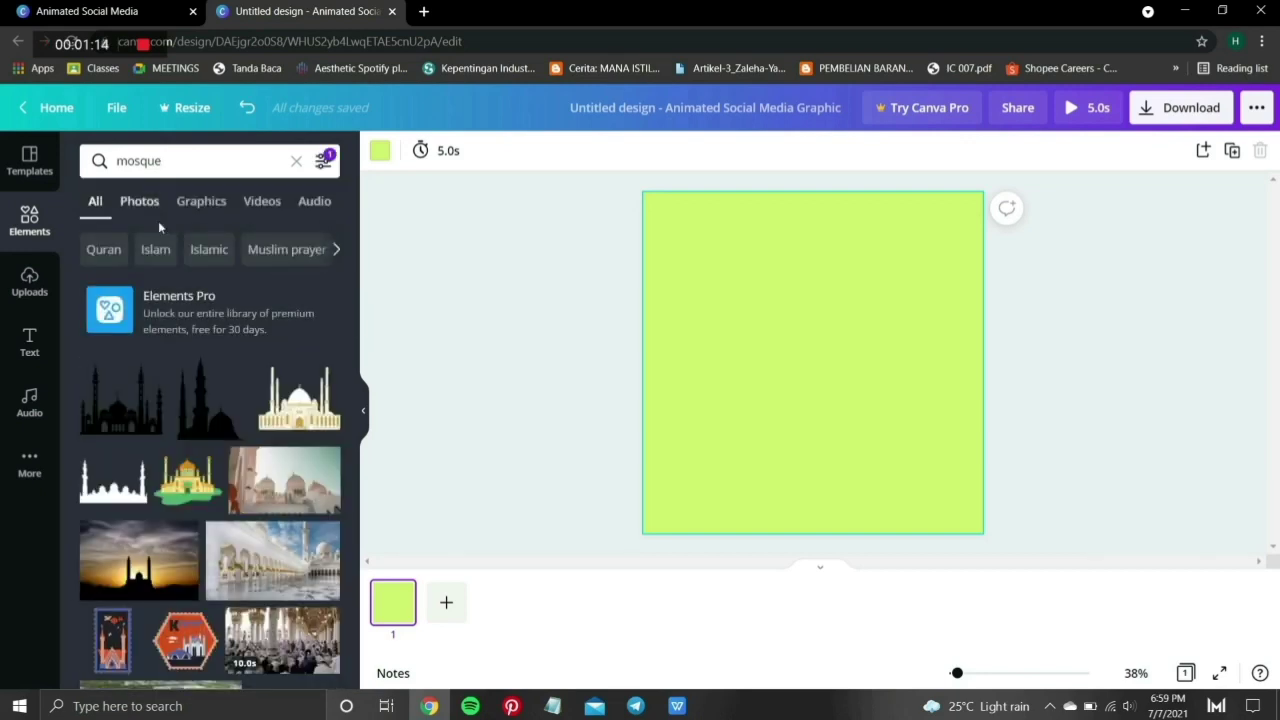
- Look through the mosque results and add the wide silhouette with a minaret at each end to the page
scroll(192, 477, down, 3)
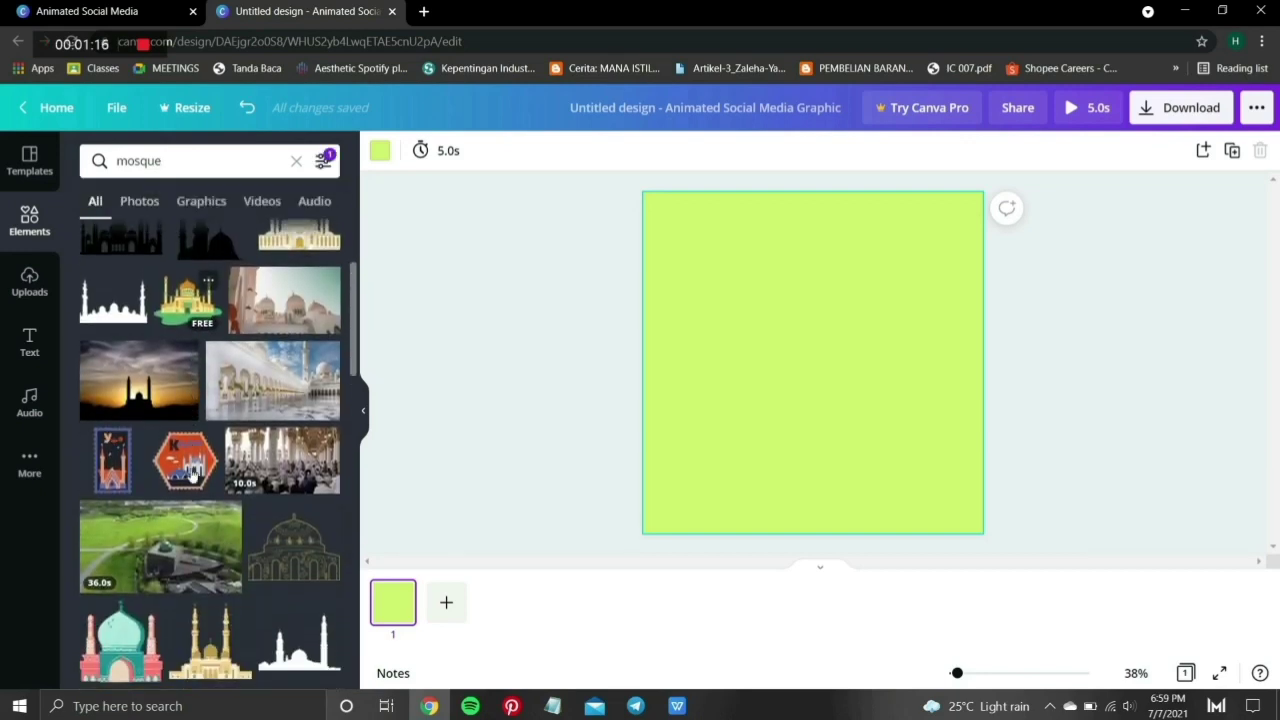
scroll(192, 476, down, 3)
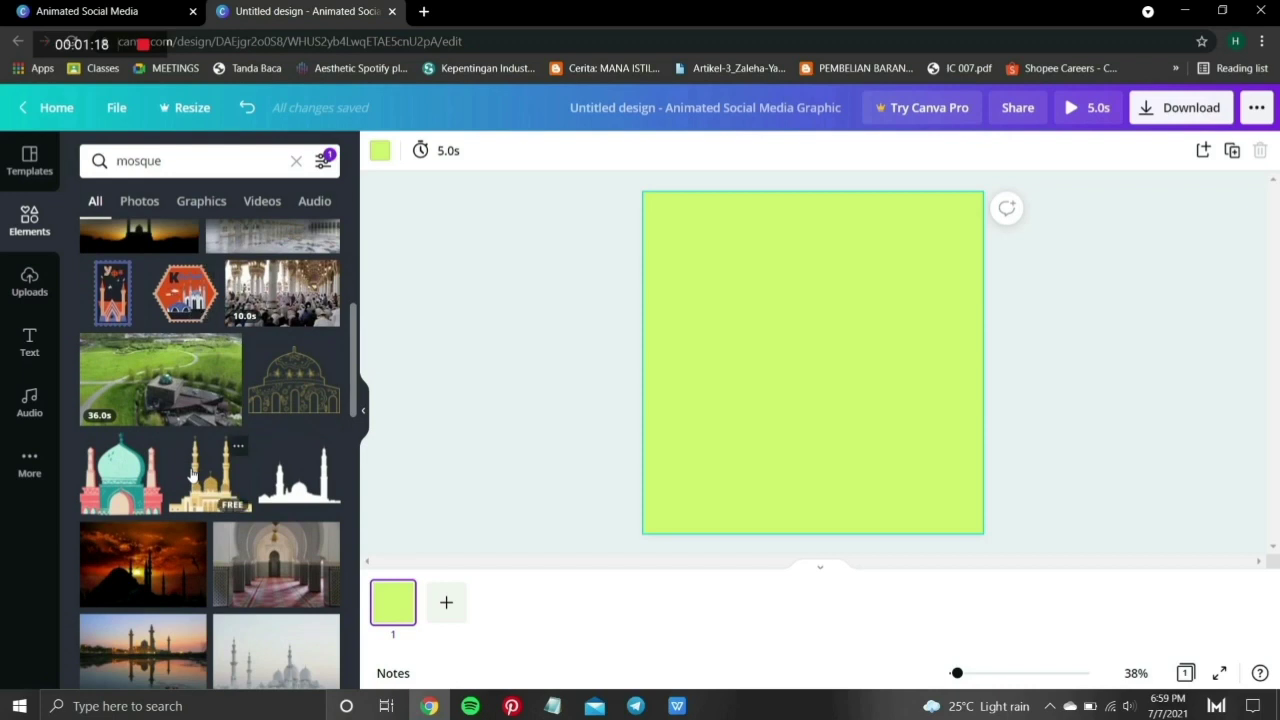
scroll(192, 474, down, 12)
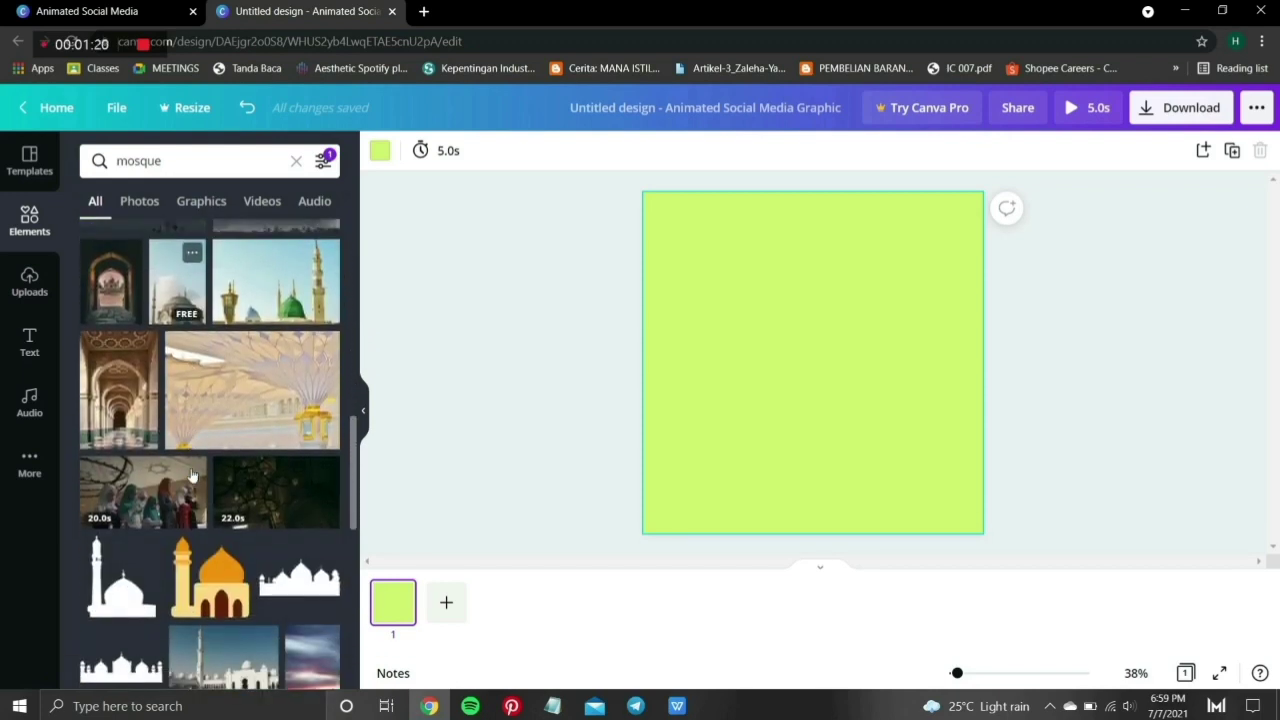
scroll(192, 476, down, 8)
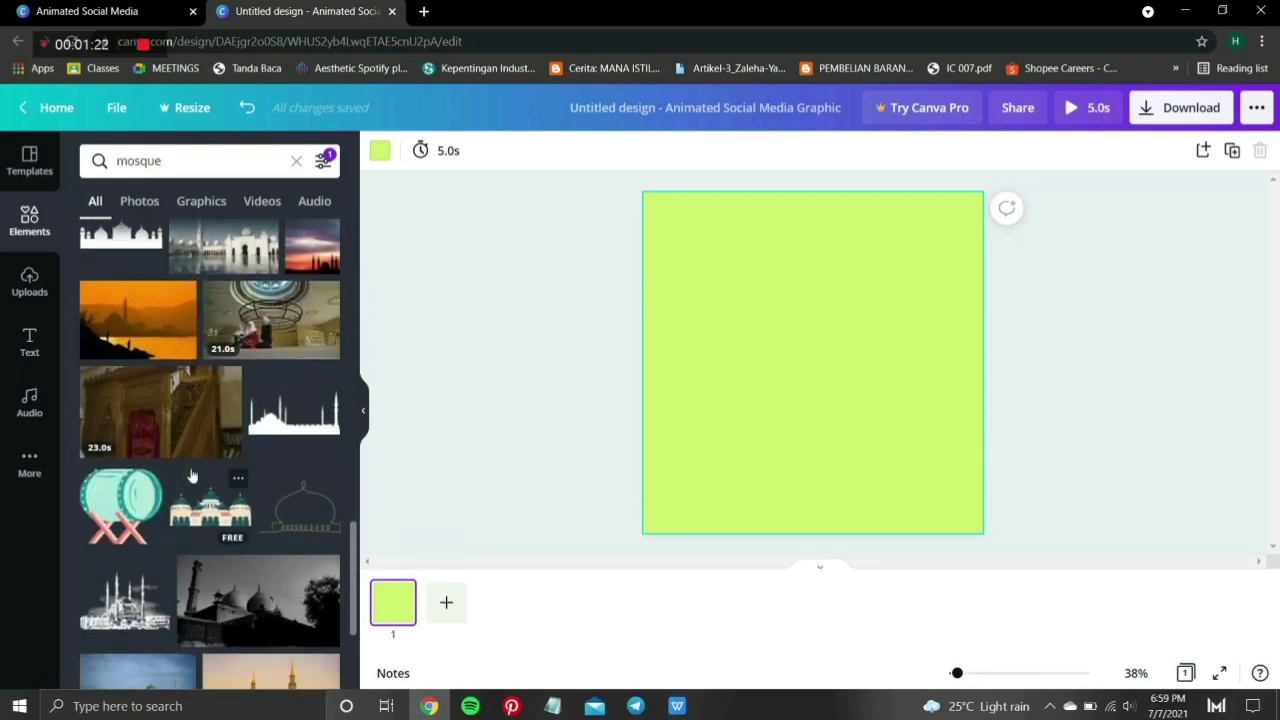
scroll(192, 476, down, 5)
scroll(192, 476, up, 12)
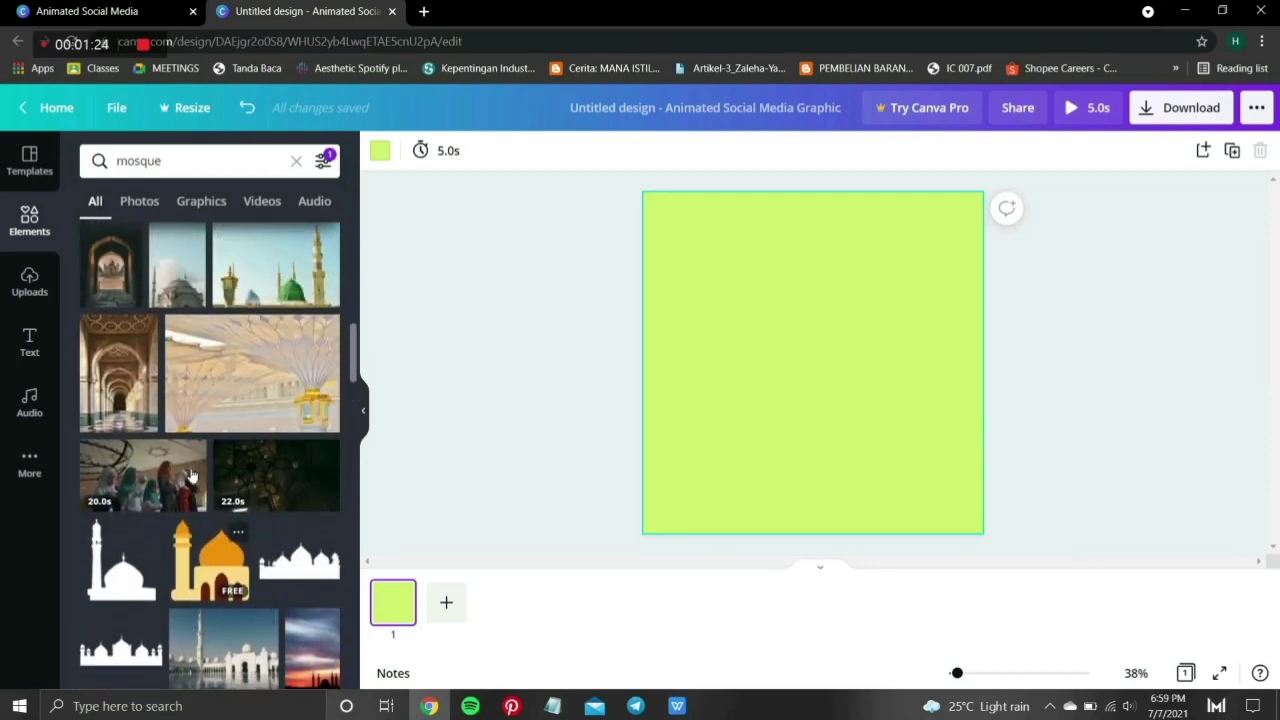
scroll(192, 476, up, 10)
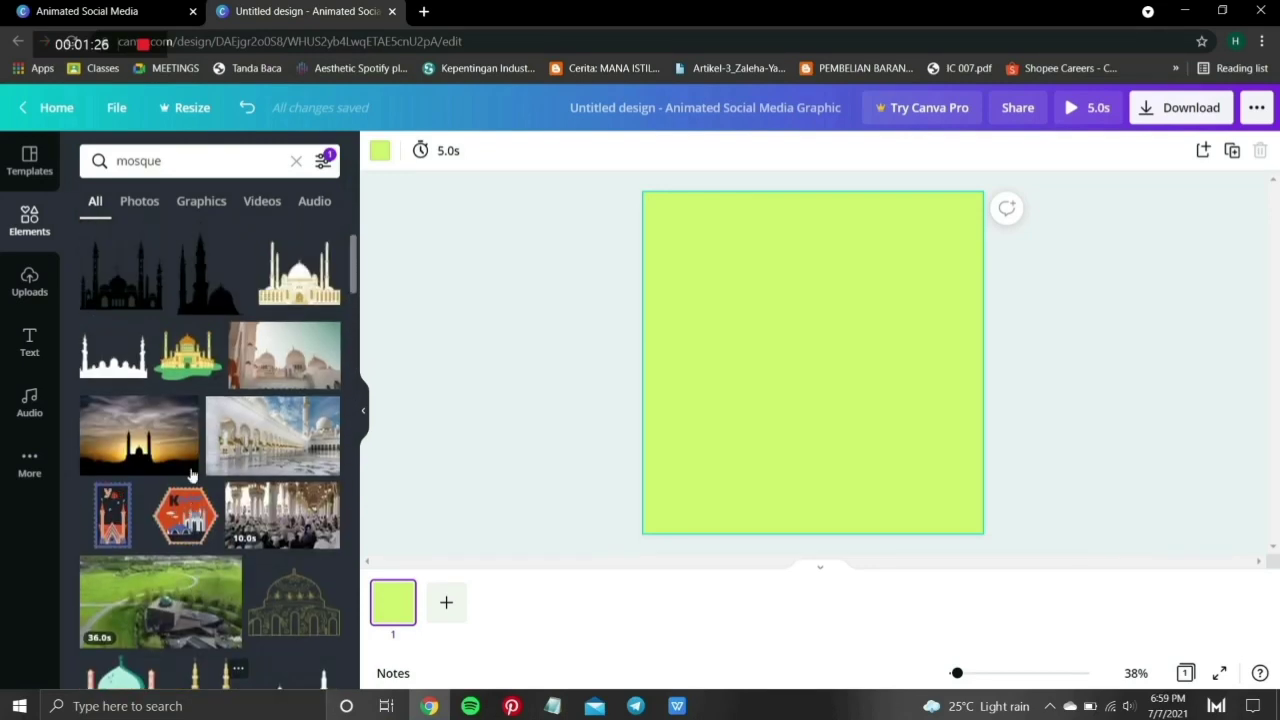
click(115, 374)
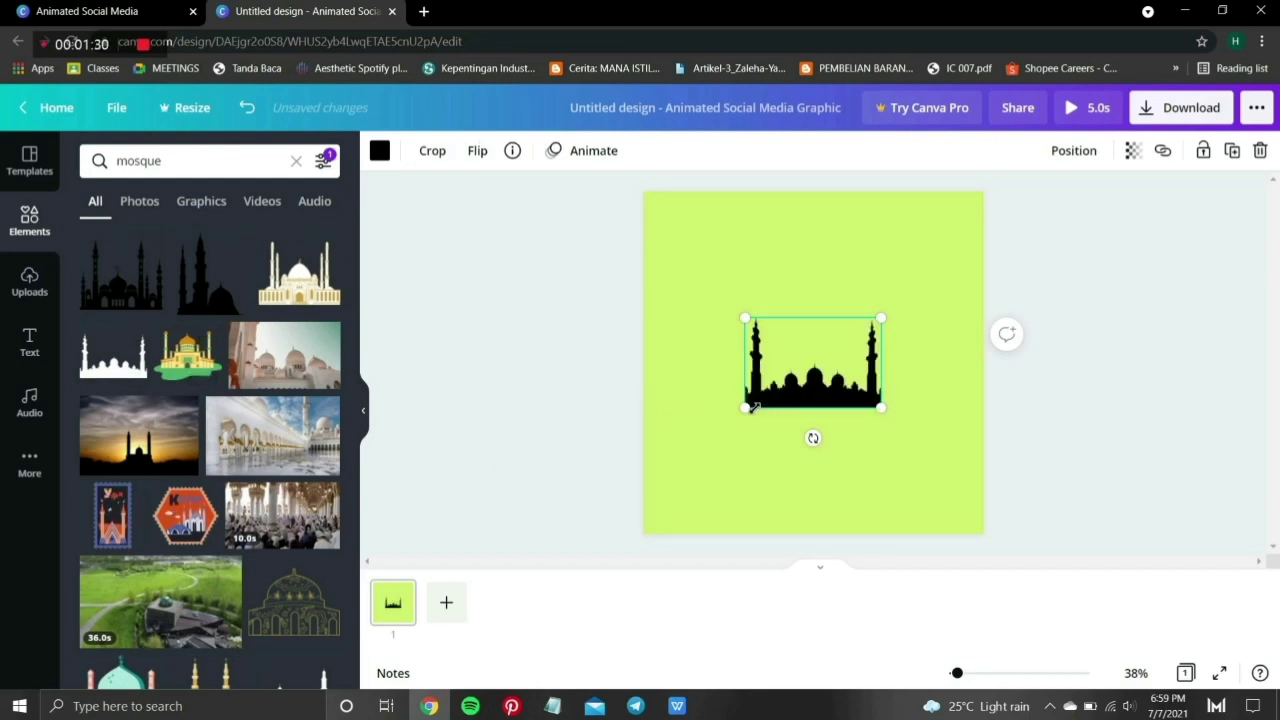
- Enlarge the mosque silhouette and place it along the page's lower edge so it spans nearly the full page width
drag(745, 407, 680, 515)
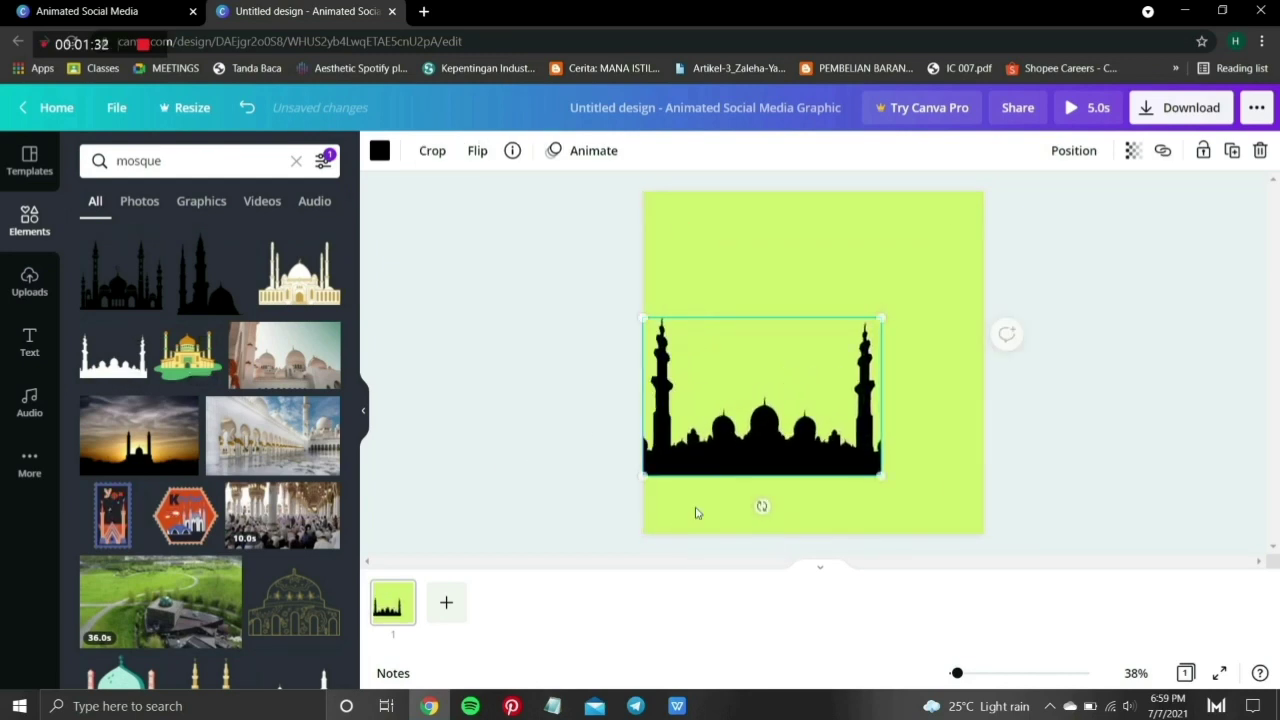
drag(790, 417, 841, 422)
drag(933, 483, 986, 523)
drag(886, 473, 856, 478)
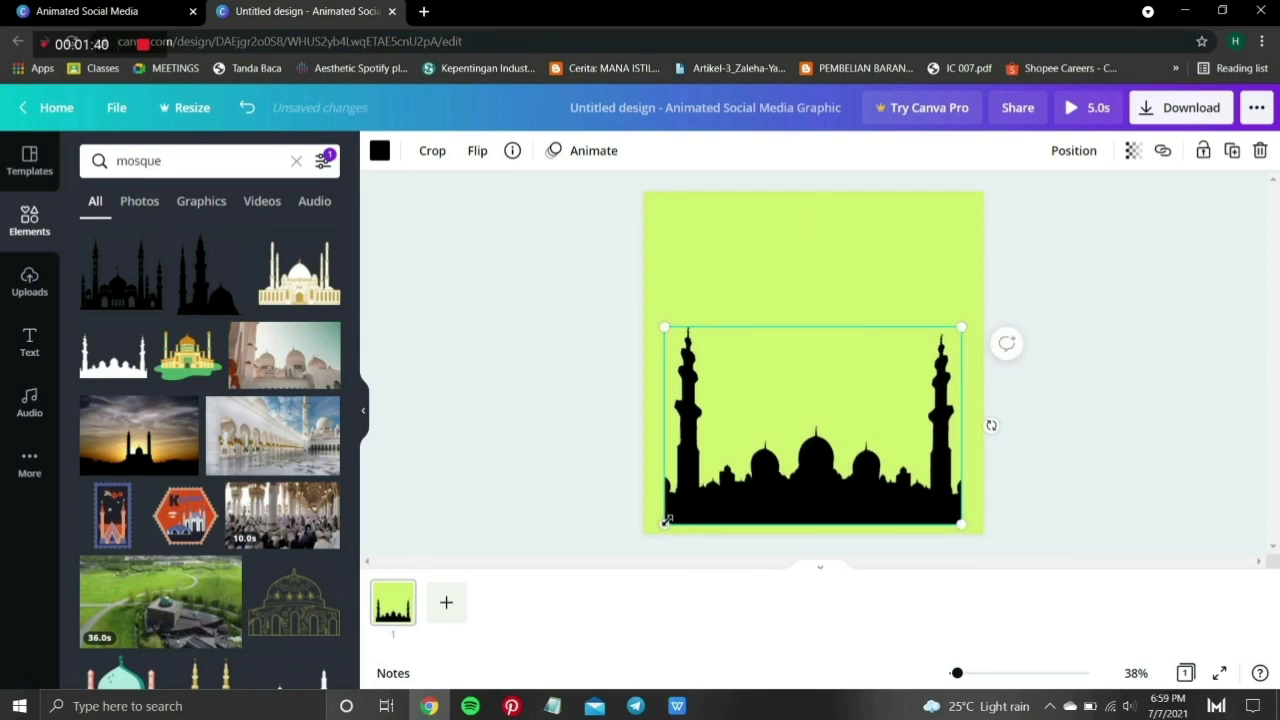
drag(666, 521, 628, 548)
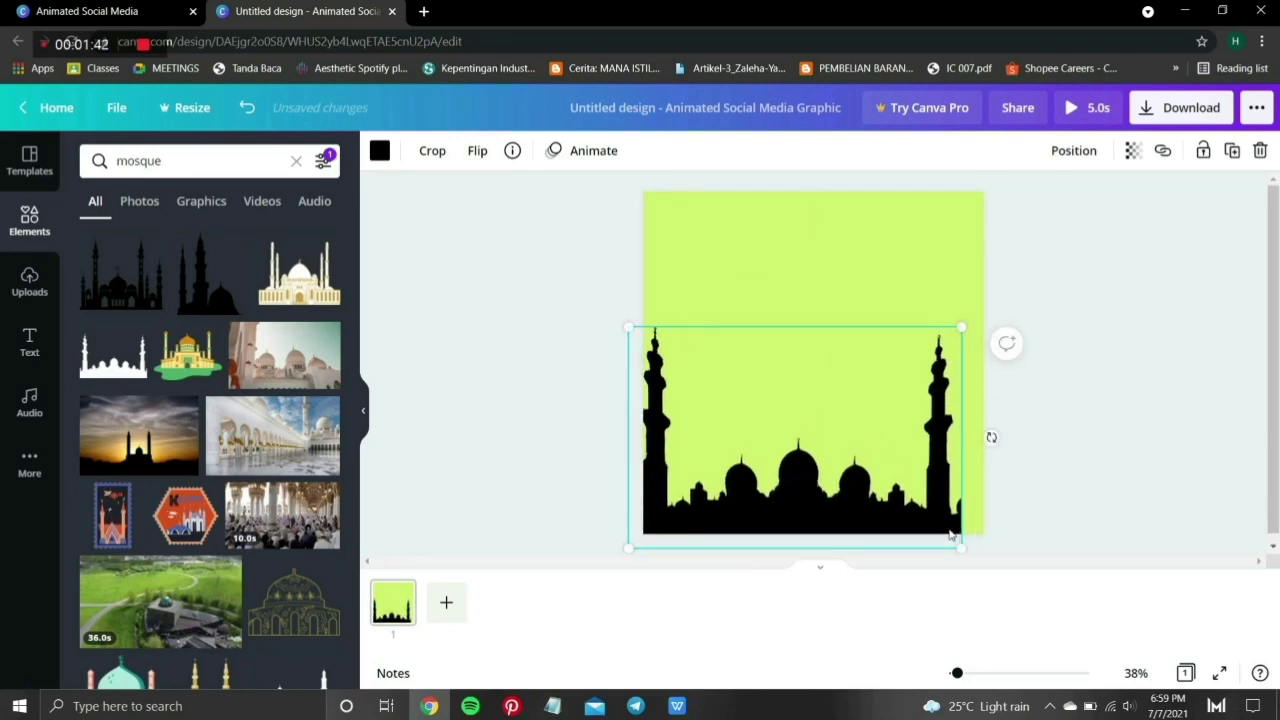
drag(940, 508, 955, 484)
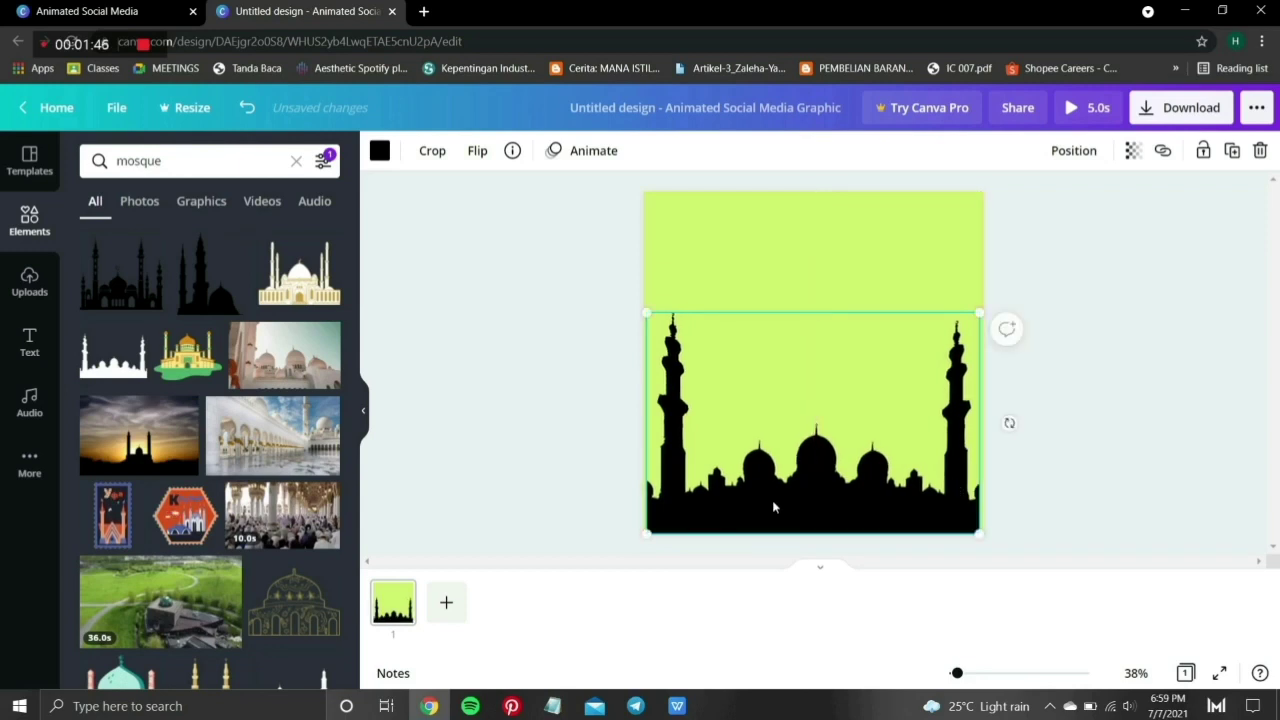
drag(645, 531, 637, 539)
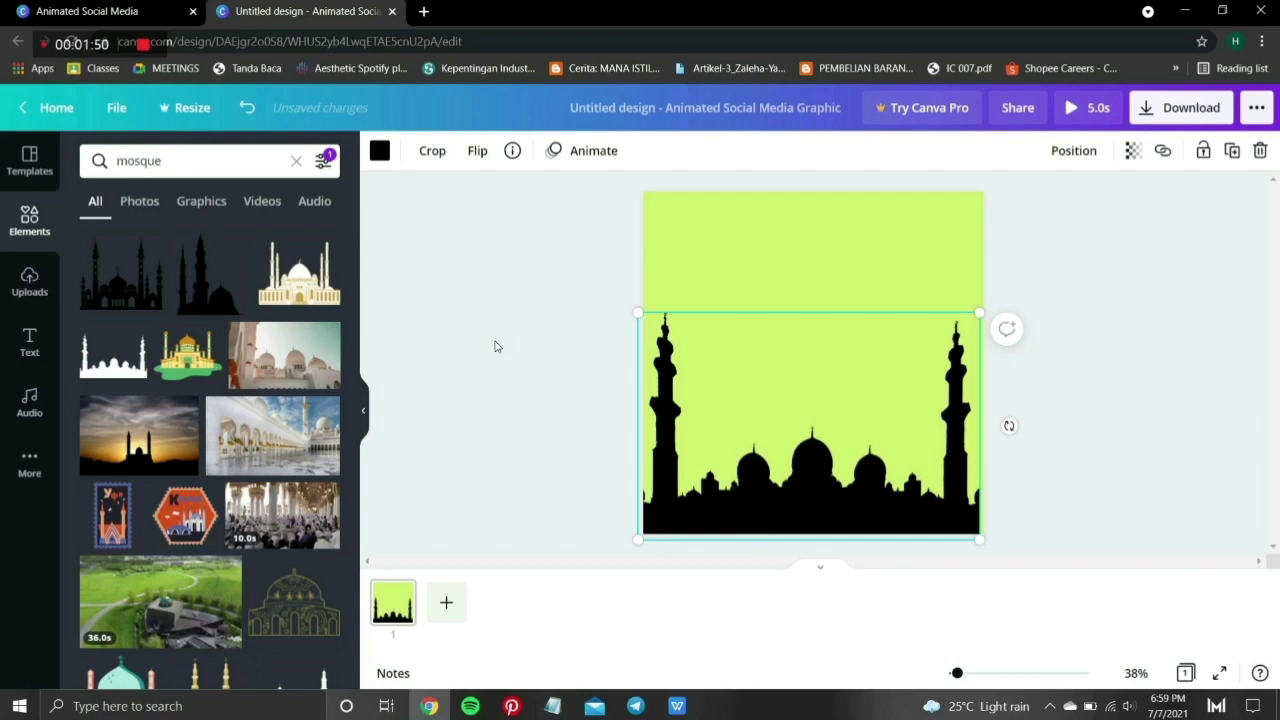
- Recolor the mosque silhouette with the default light green
click(376, 158)
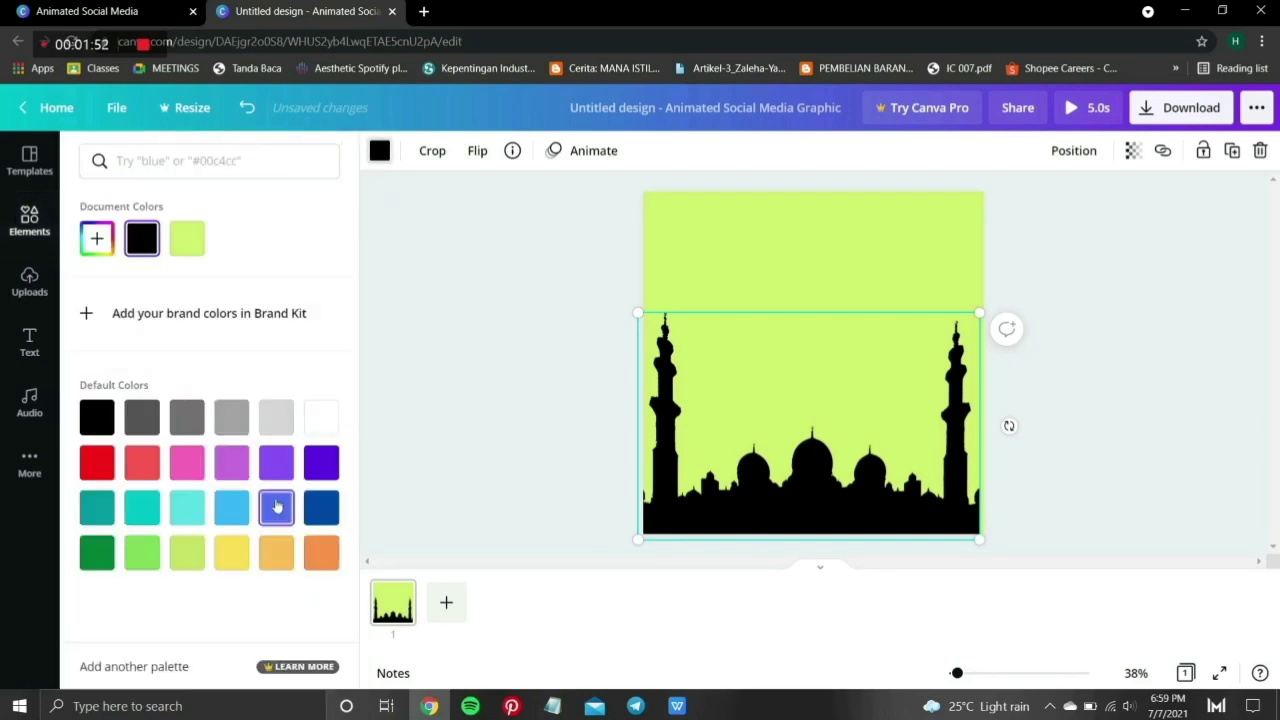
click(147, 565)
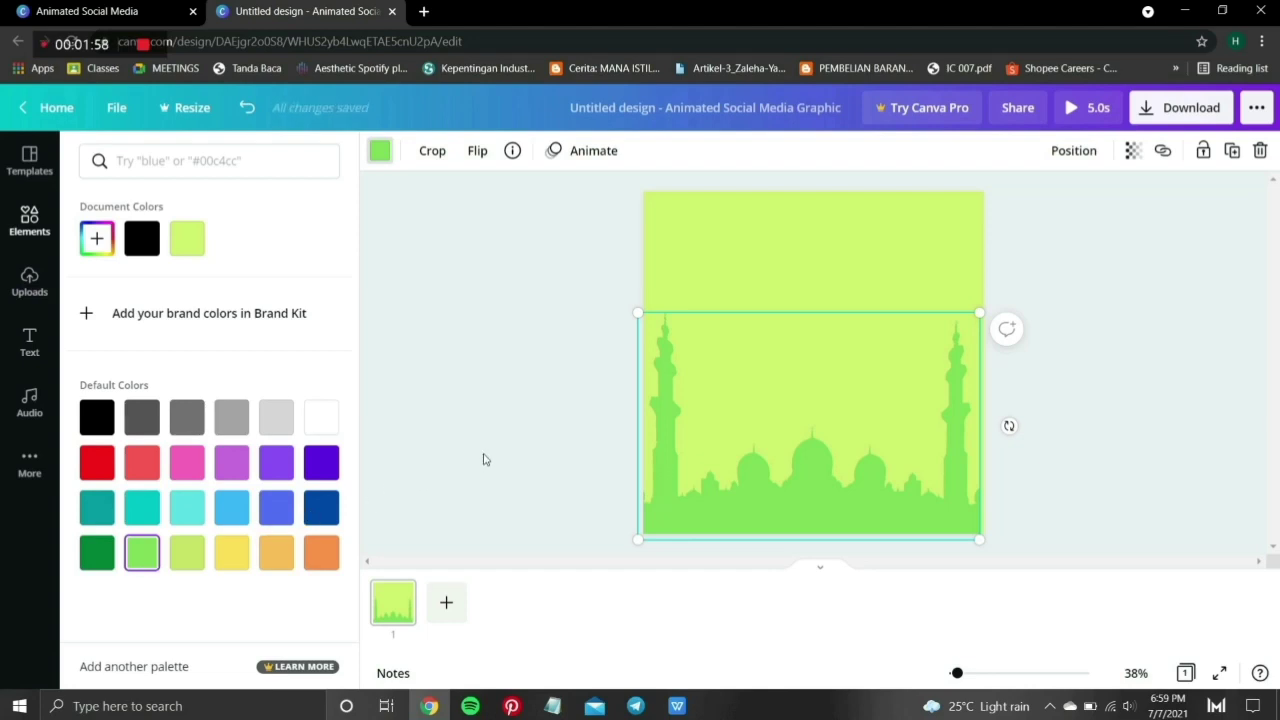
key(Escape)
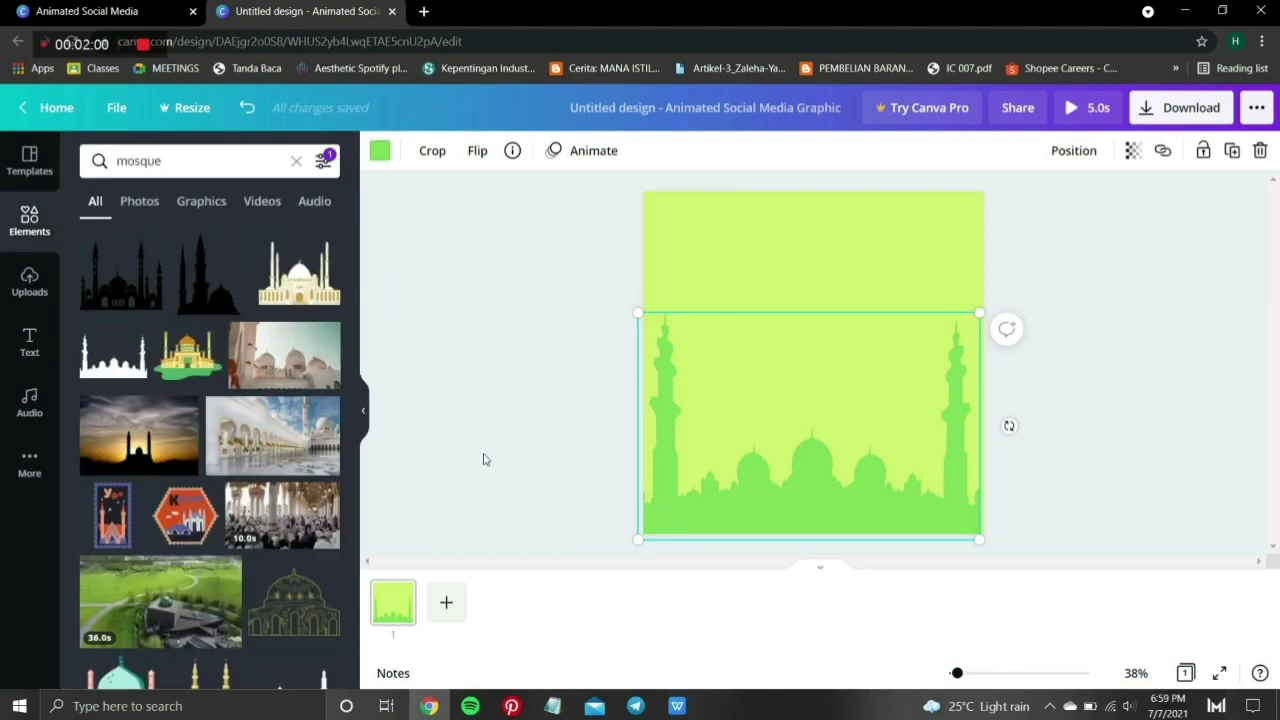
- Look through the mosque results and add the free white-and-gold mosque illustration to the page
scroll(233, 485, down, 5)
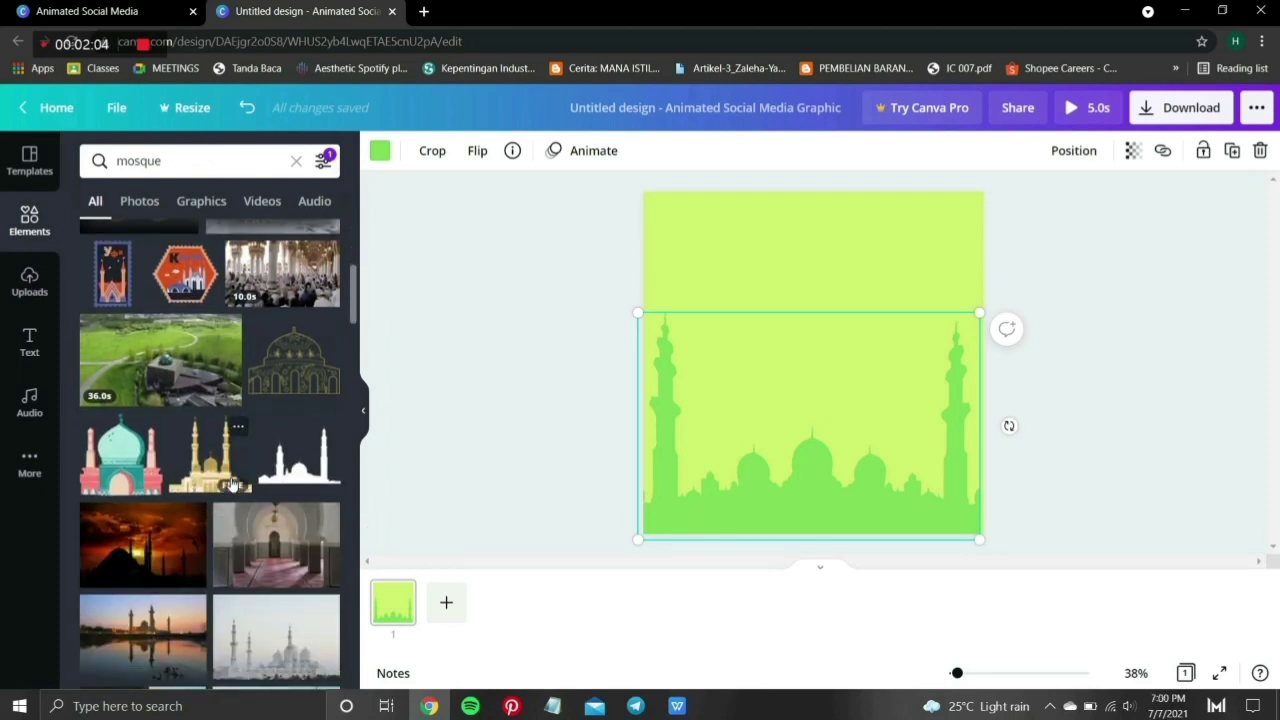
scroll(233, 485, up, 5)
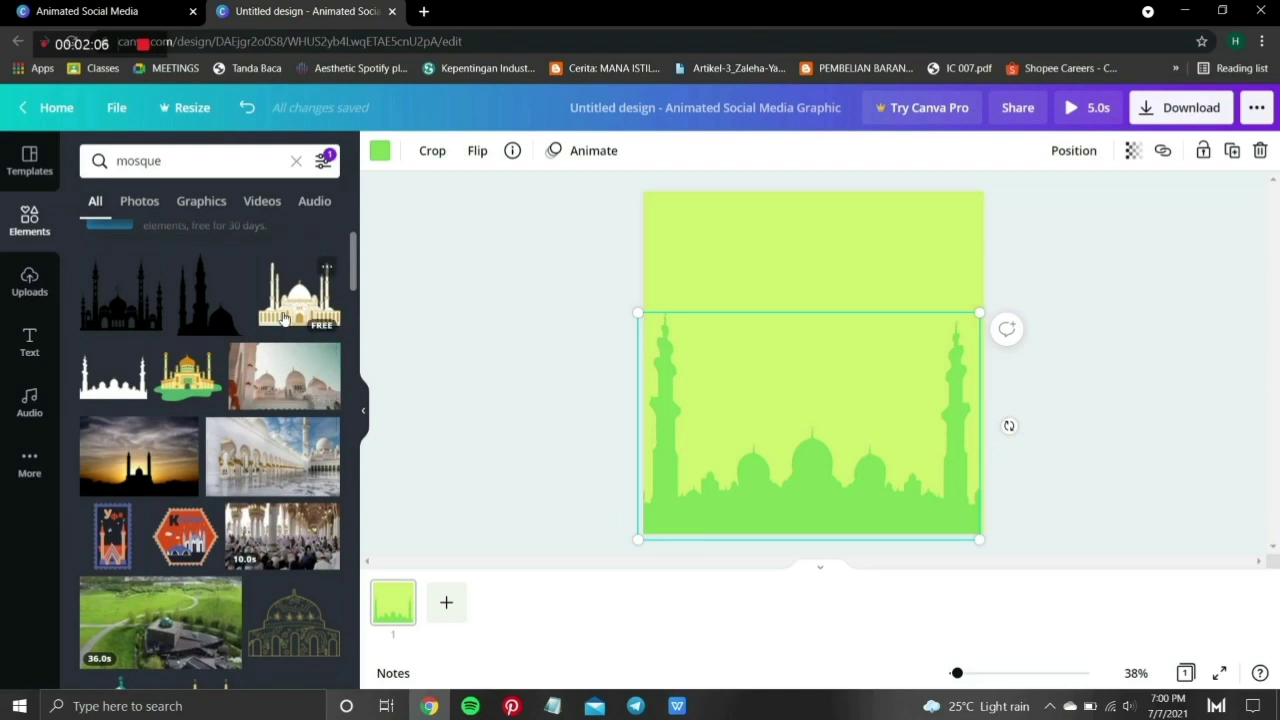
click(284, 318)
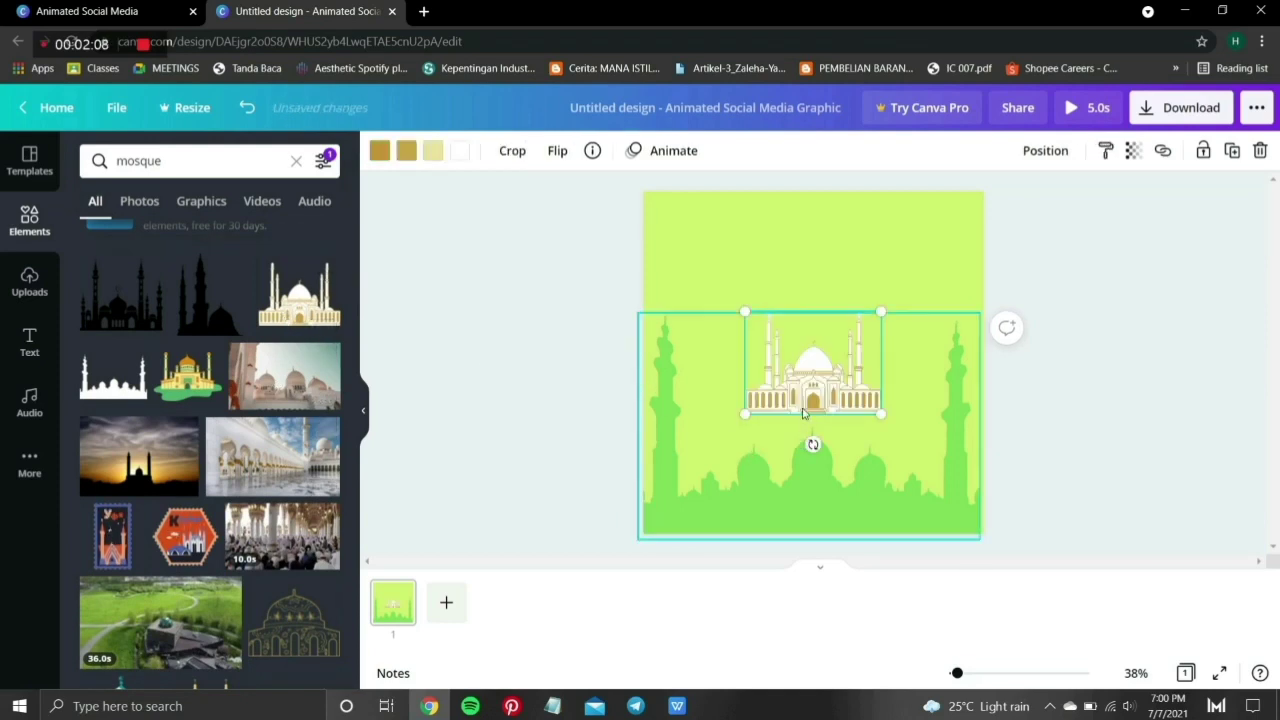
- Enlarge the white-and-gold mosque to nearly the page width and centre it along the lower edge, in front of the silhouette
drag(746, 414, 689, 531)
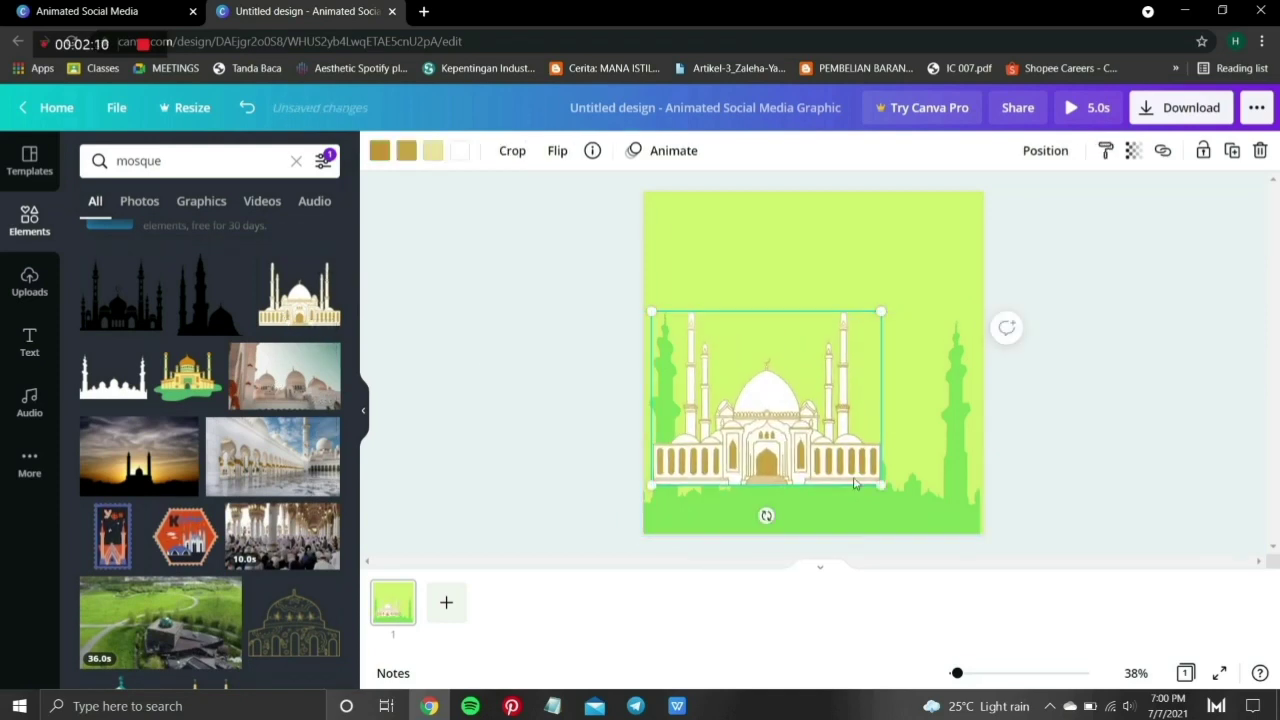
drag(877, 483, 980, 531)
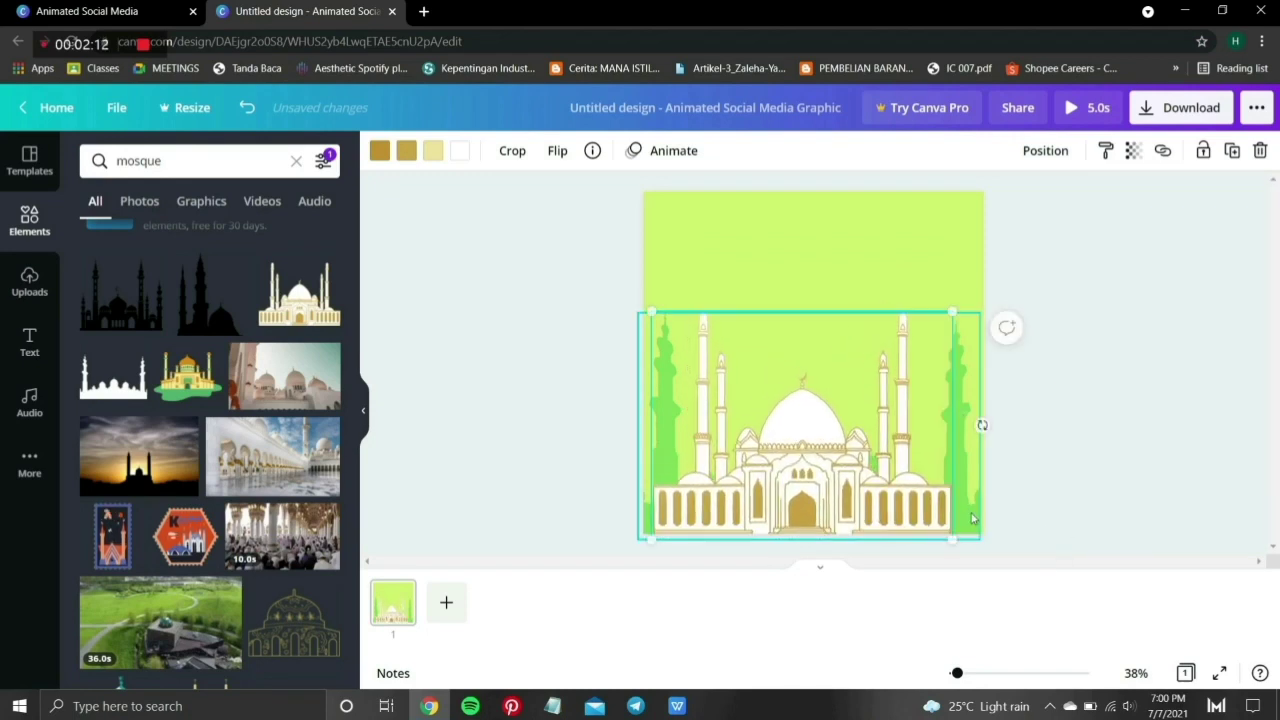
drag(865, 472, 876, 487)
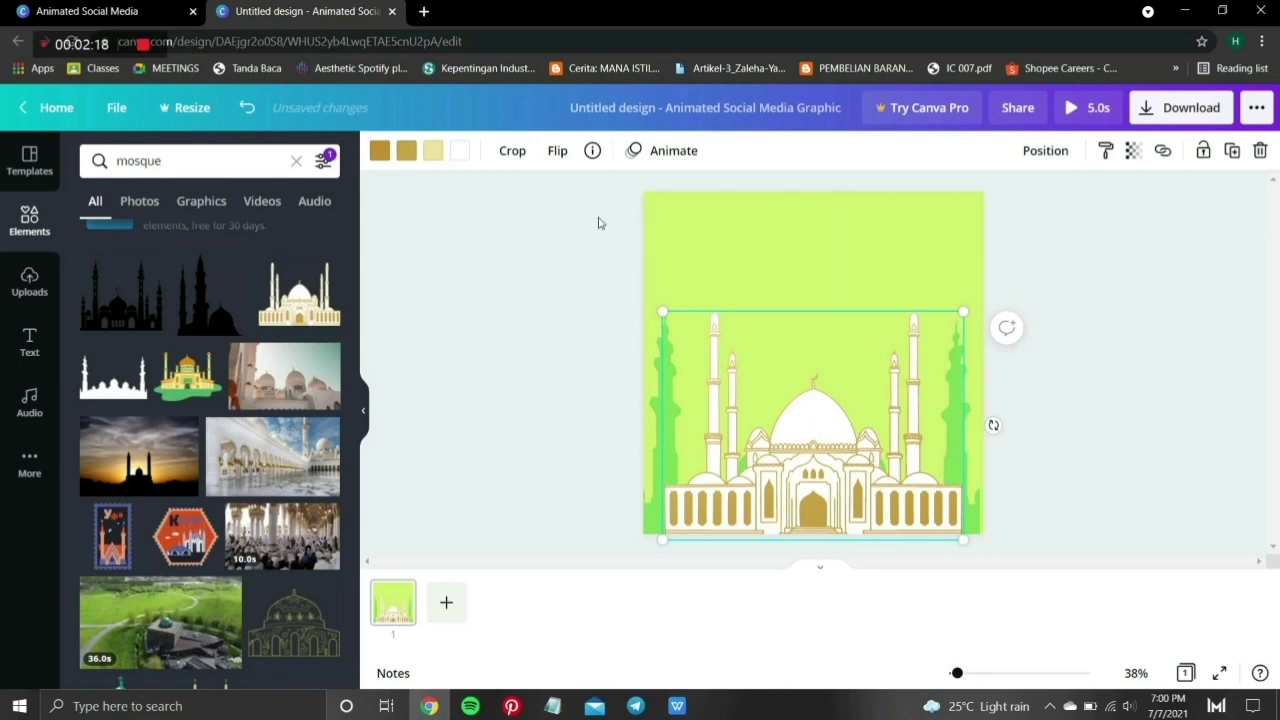
- Recolor the mosque's first gold tone with the default dark green and its second gold tone with #A6D493
click(376, 150)
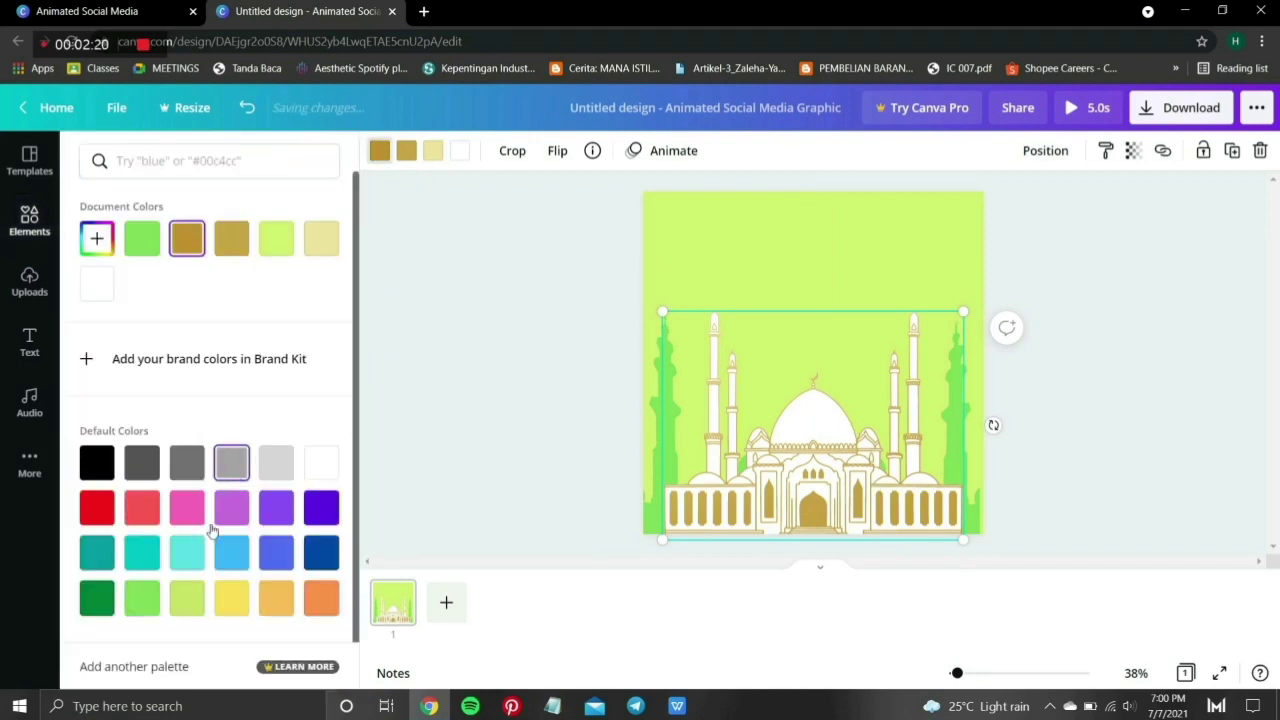
click(96, 600)
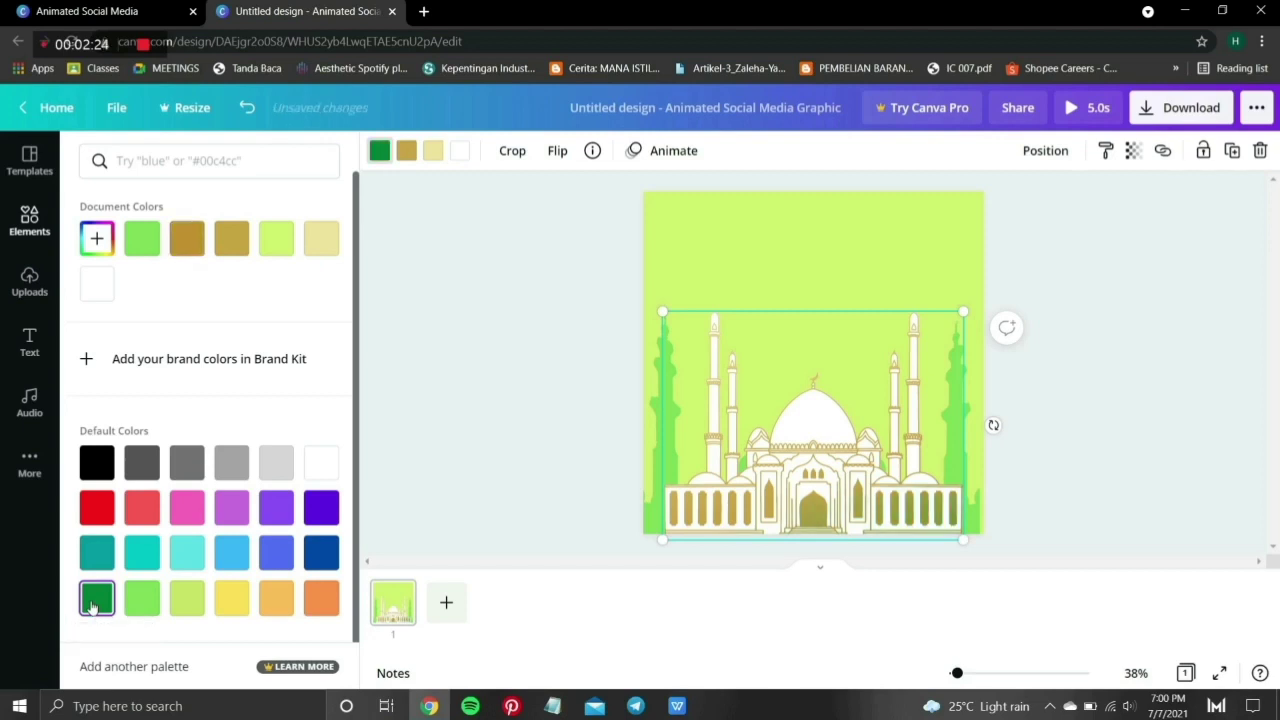
click(406, 152)
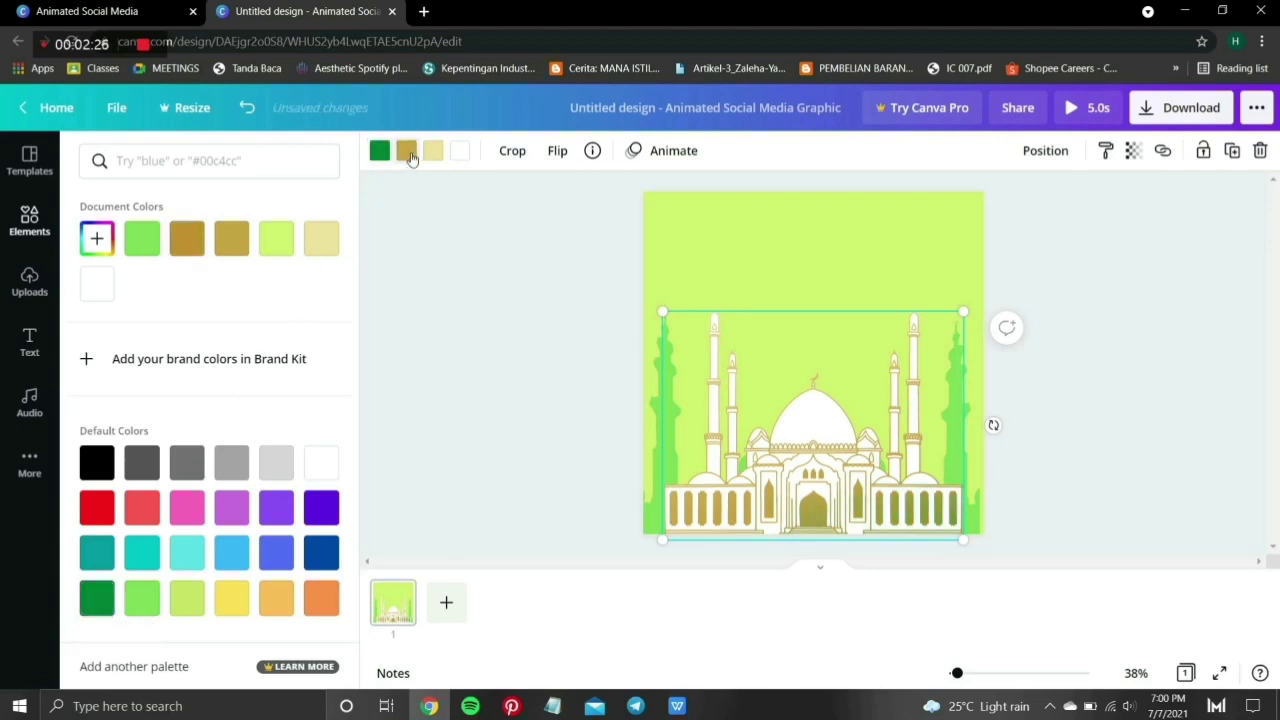
click(145, 600)
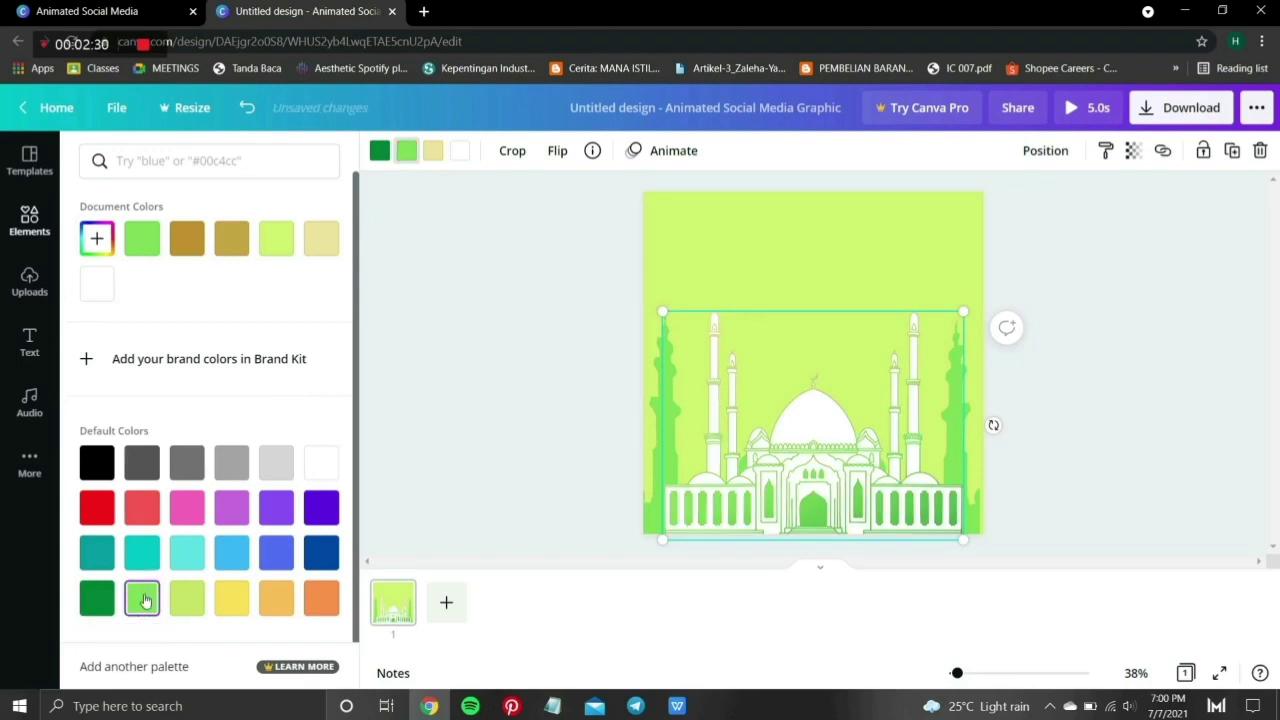
click(98, 238)
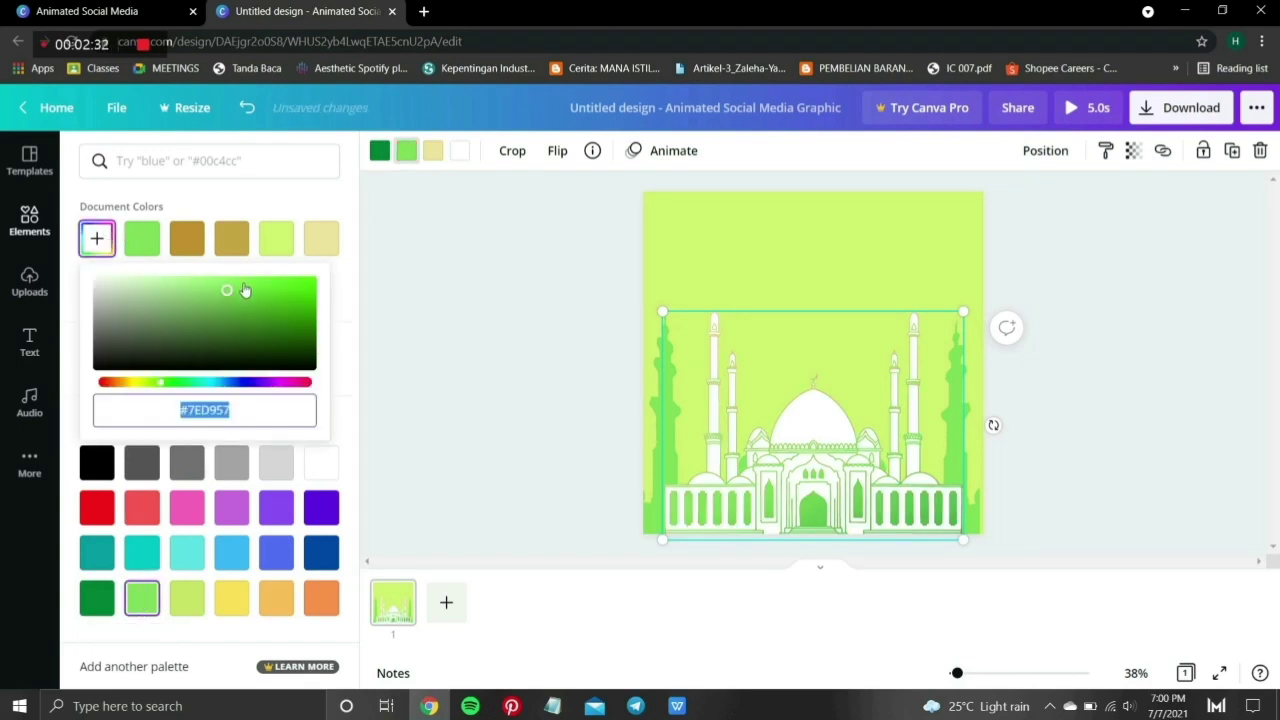
drag(227, 292, 160, 292)
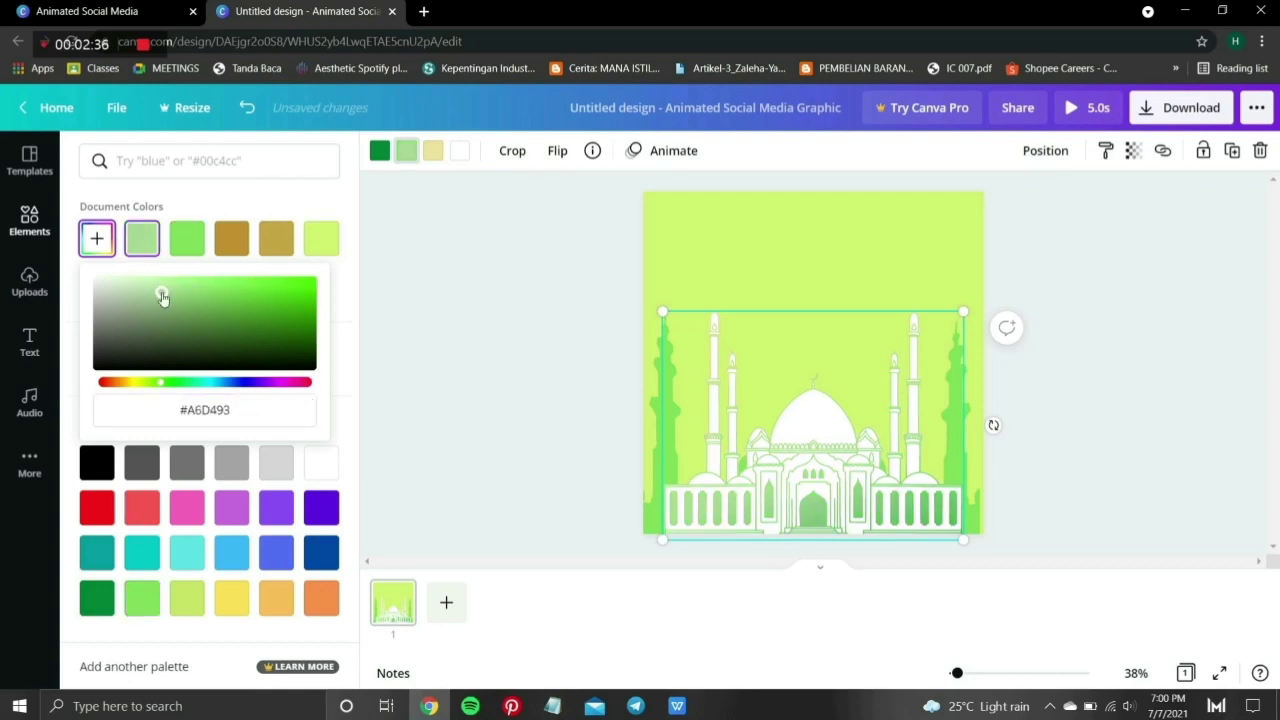
- Recolor the mosque's cream tone with the custom yellow-green #C7E455 and deselect the illustration
click(428, 151)
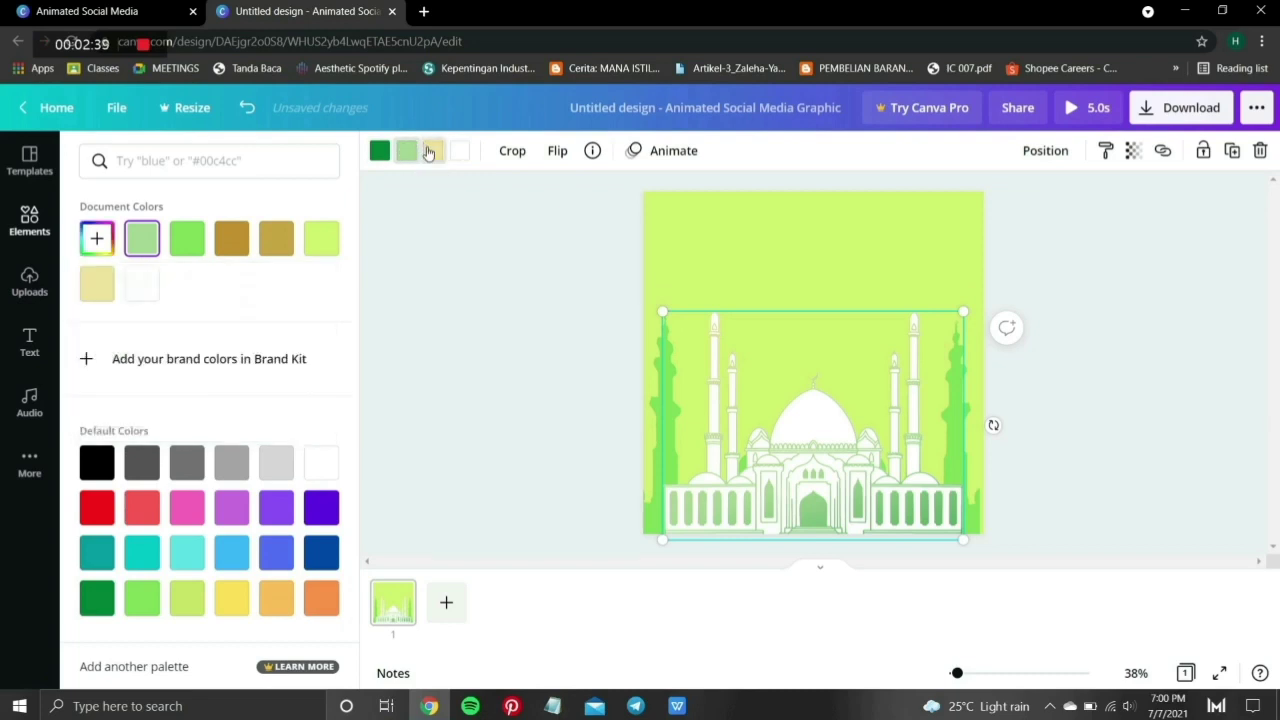
click(97, 238)
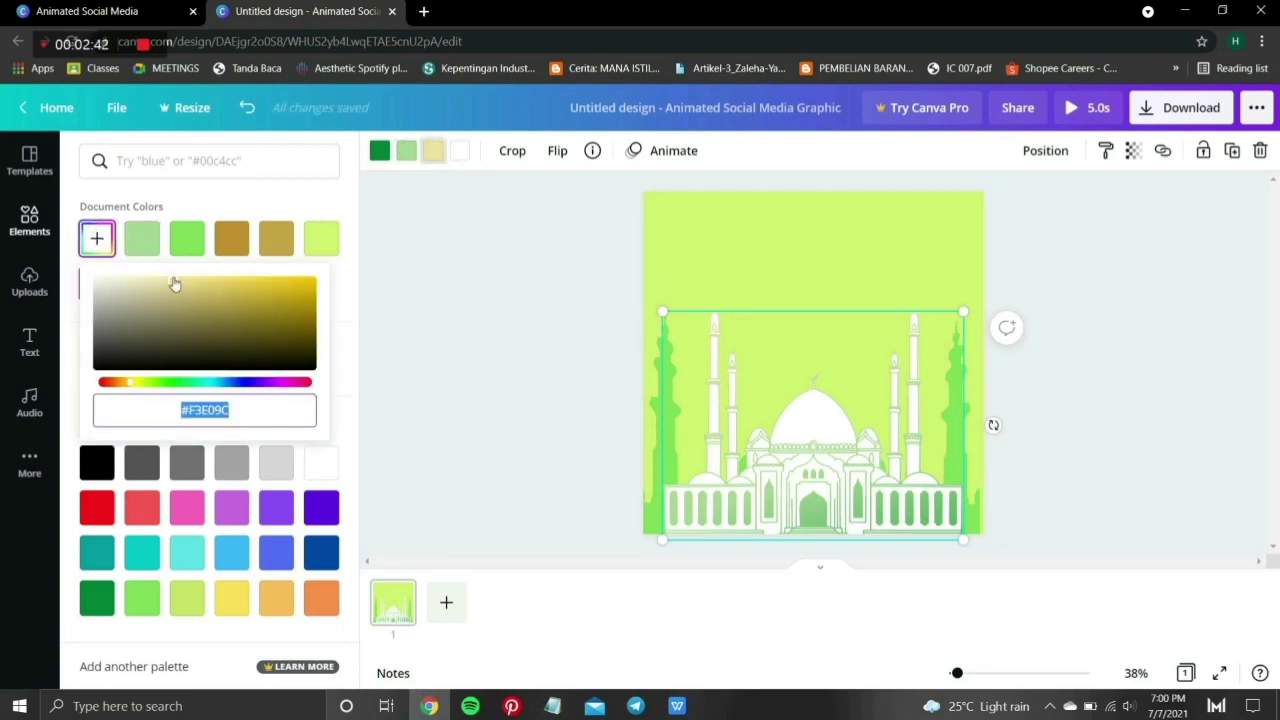
click(150, 383)
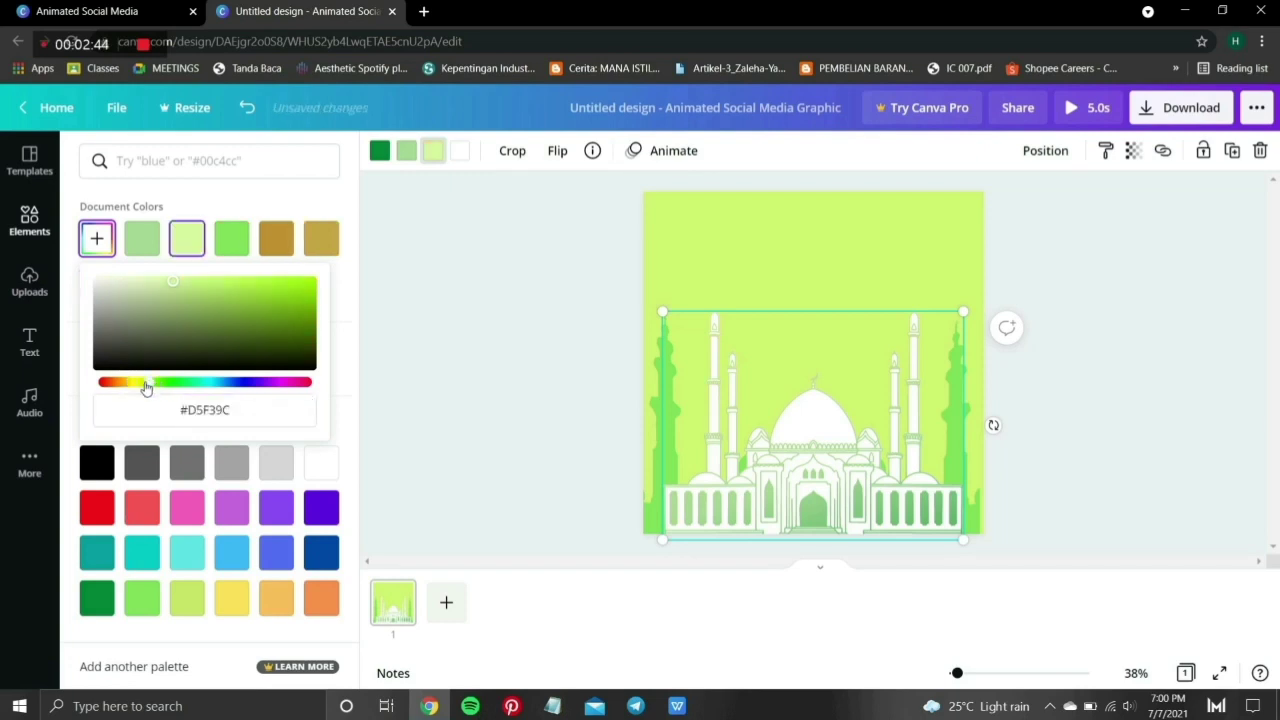
click(145, 386)
drag(171, 290, 234, 287)
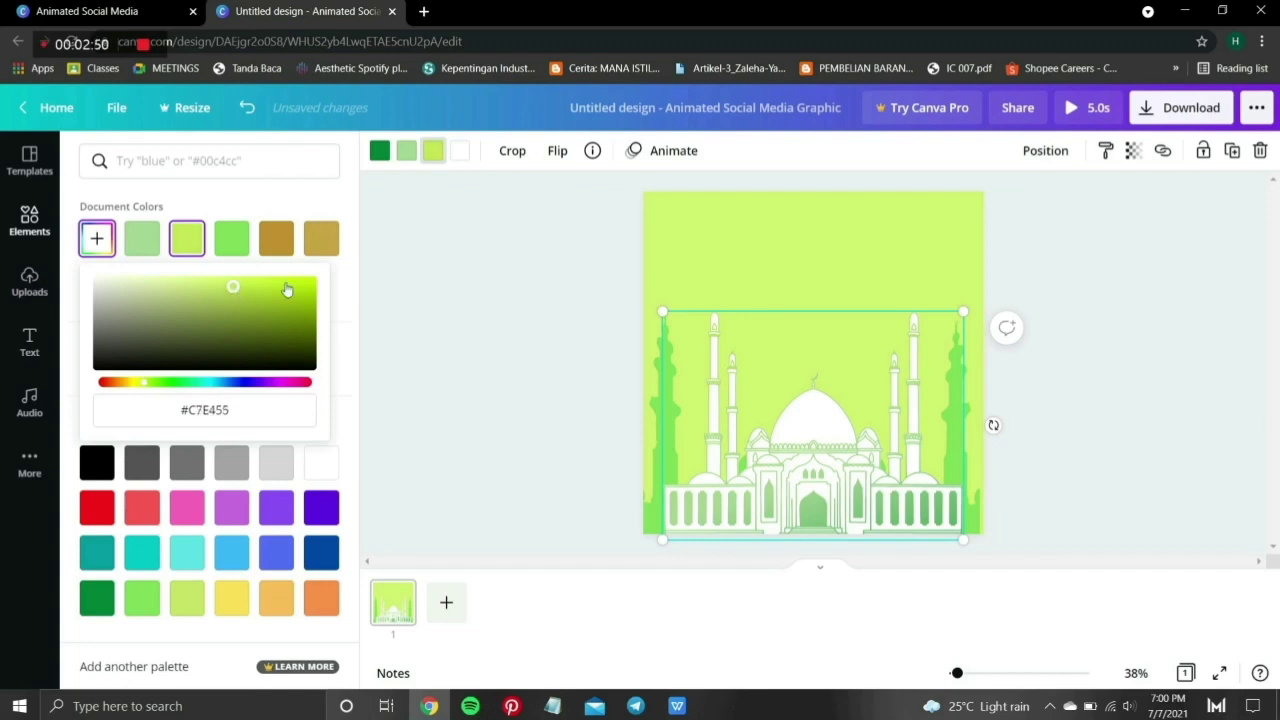
key(Escape)
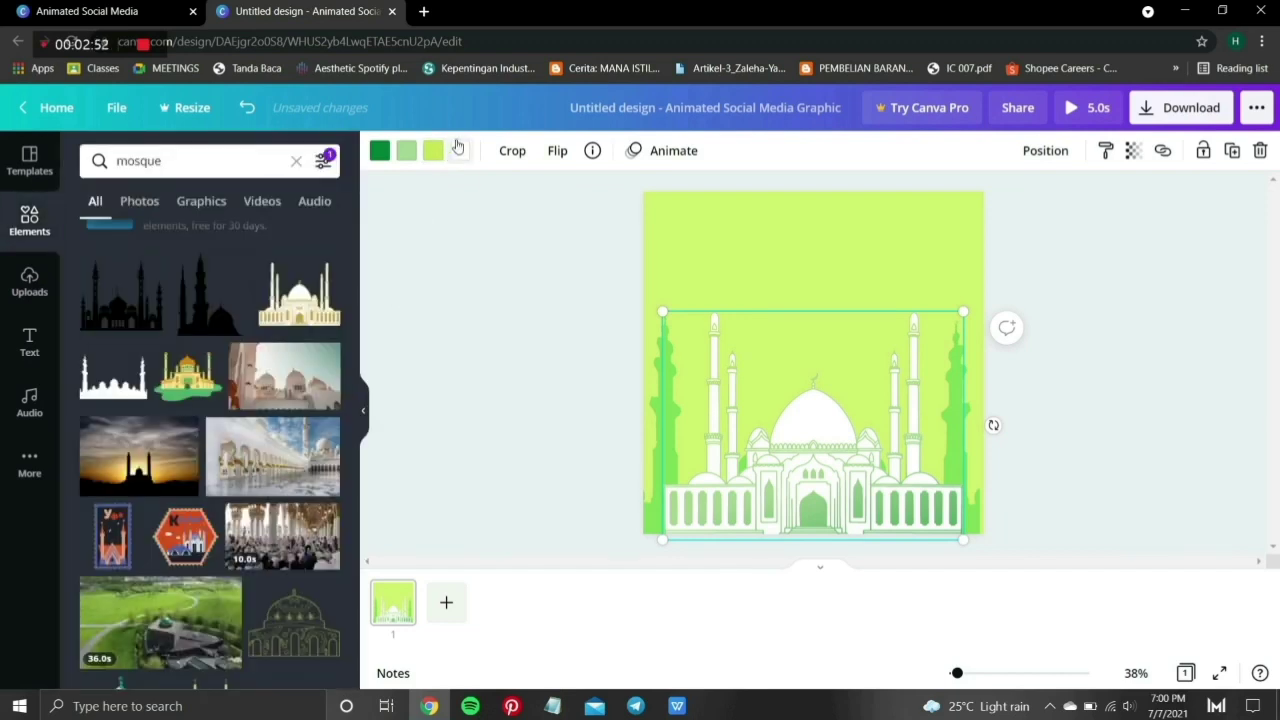
click(448, 382)
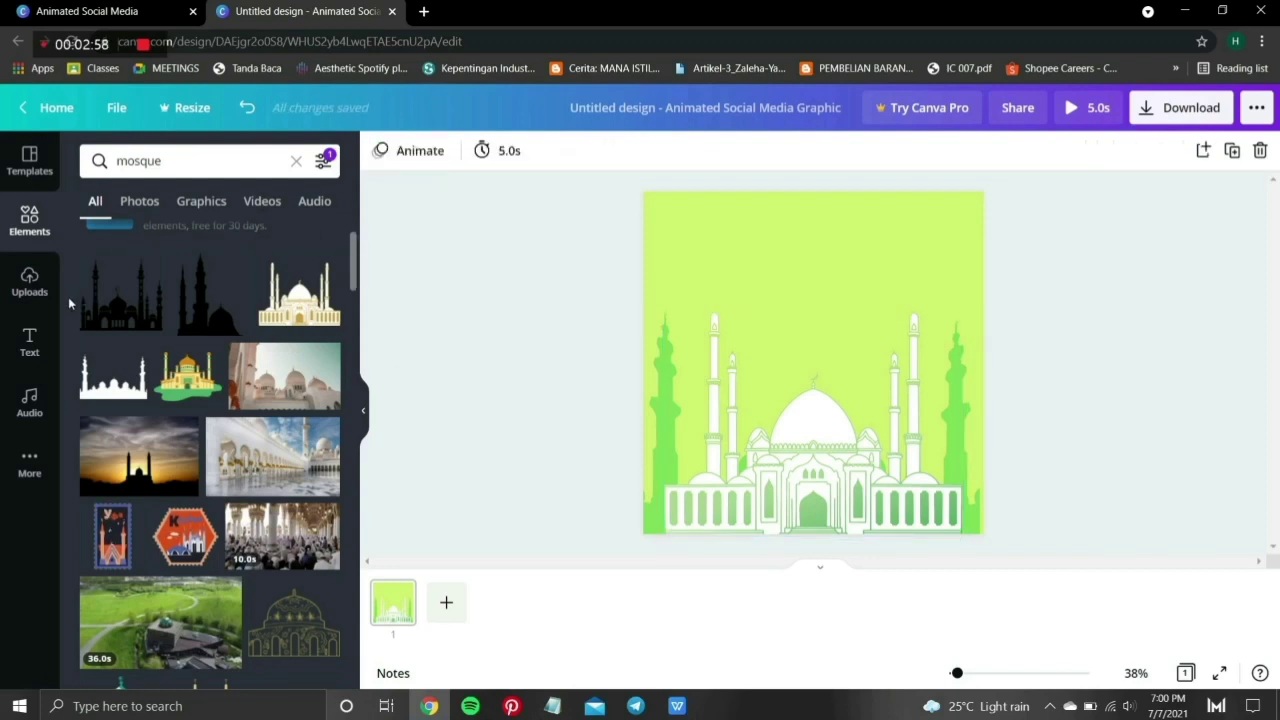
- Add the "A GIFT just for you" font combination and move it into the empty area above the mosque
click(30, 342)
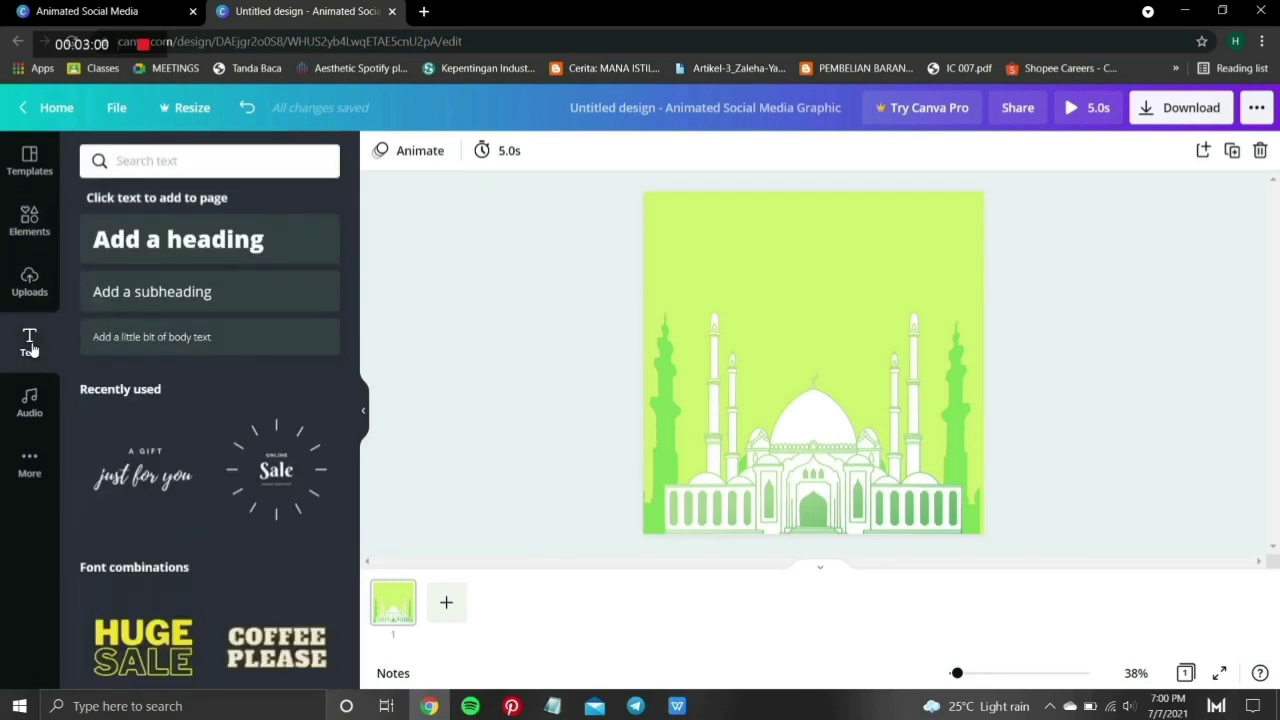
scroll(237, 502, down, 1)
scroll(237, 502, down, 4)
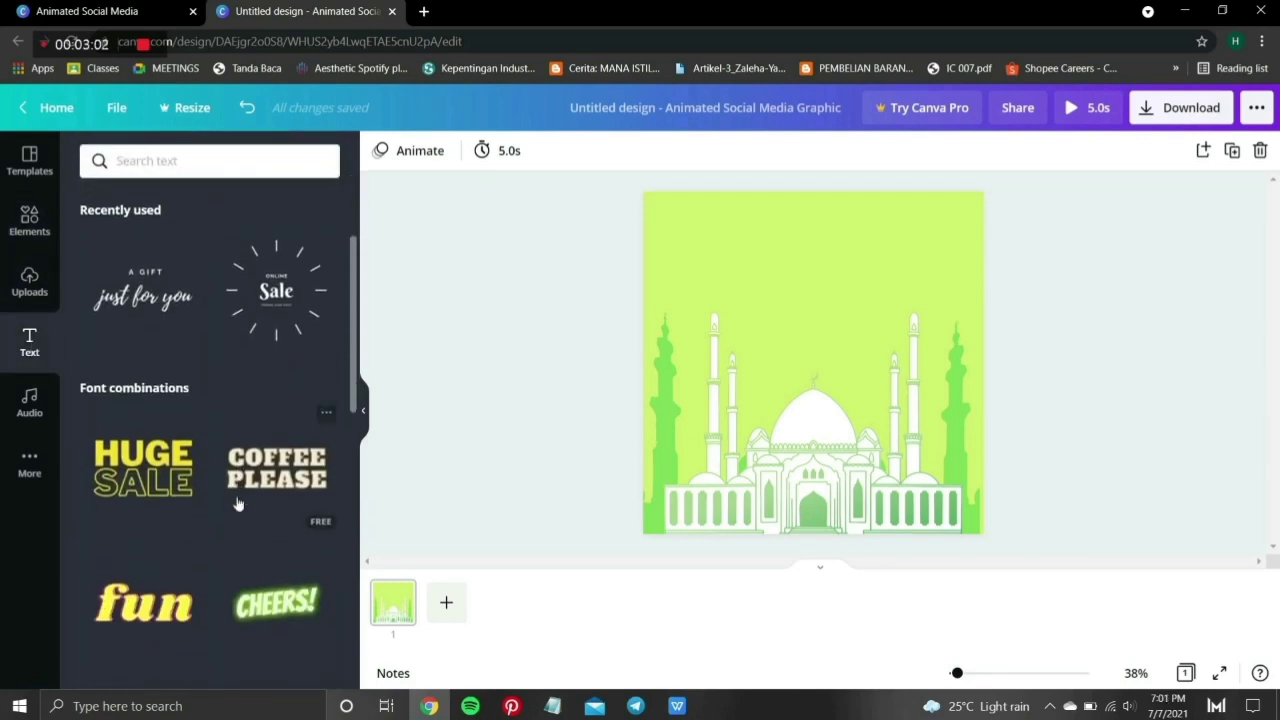
scroll(237, 502, down, 2)
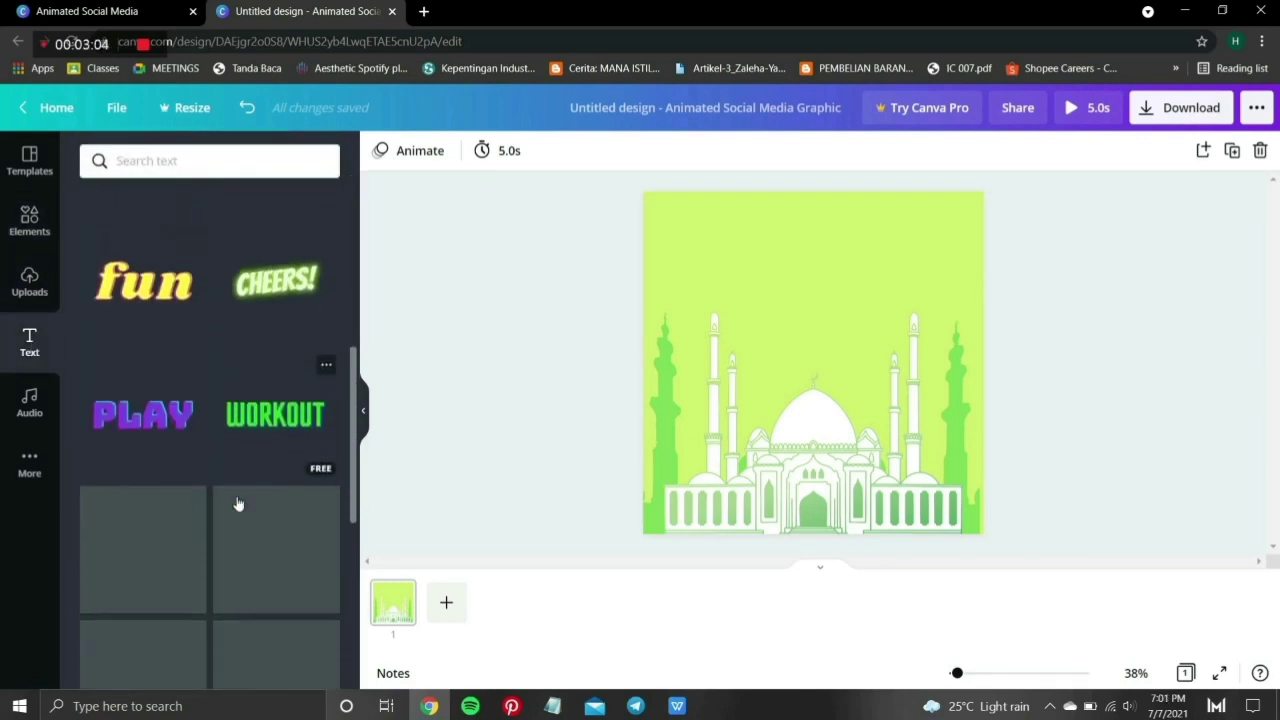
scroll(237, 502, down, 4)
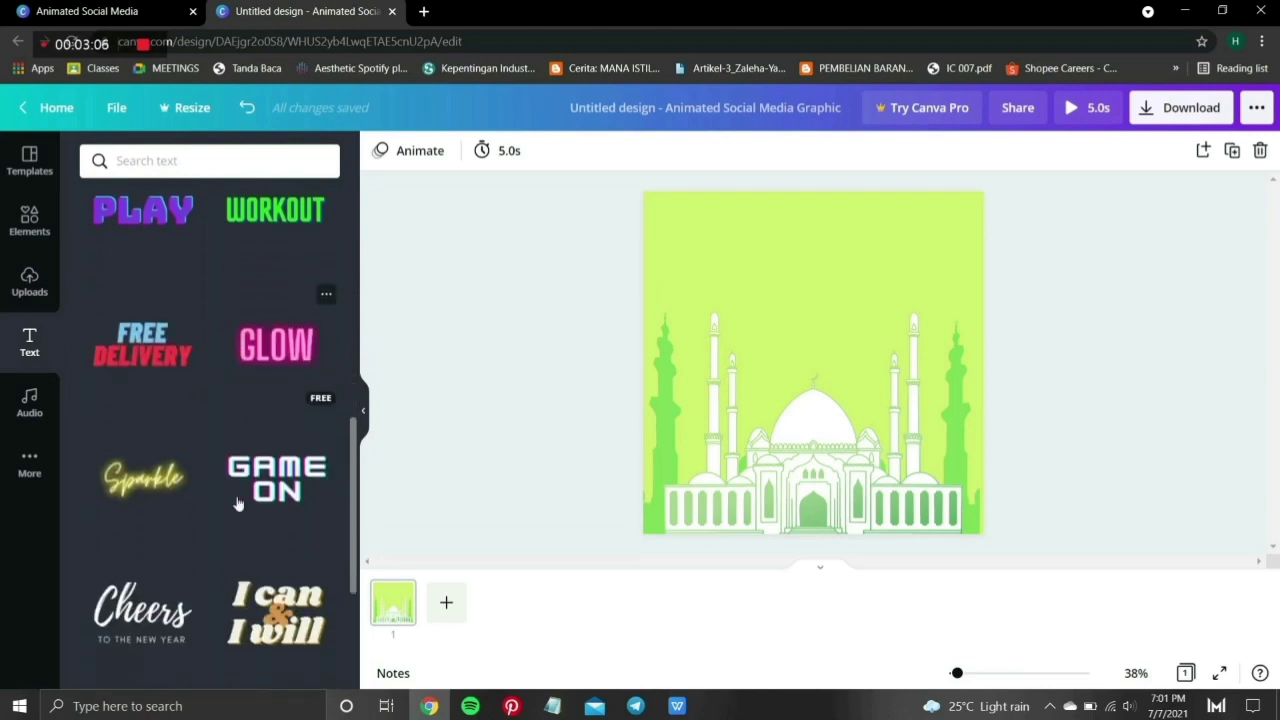
scroll(237, 502, down, 2)
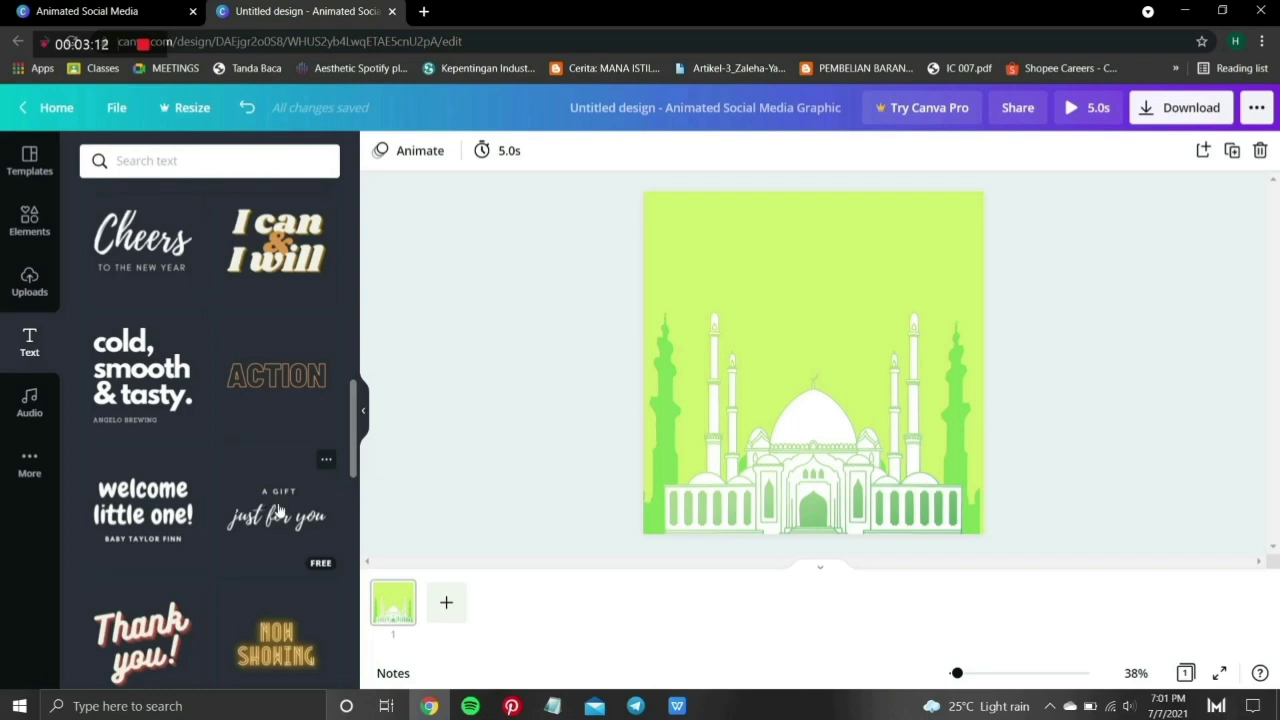
click(280, 512)
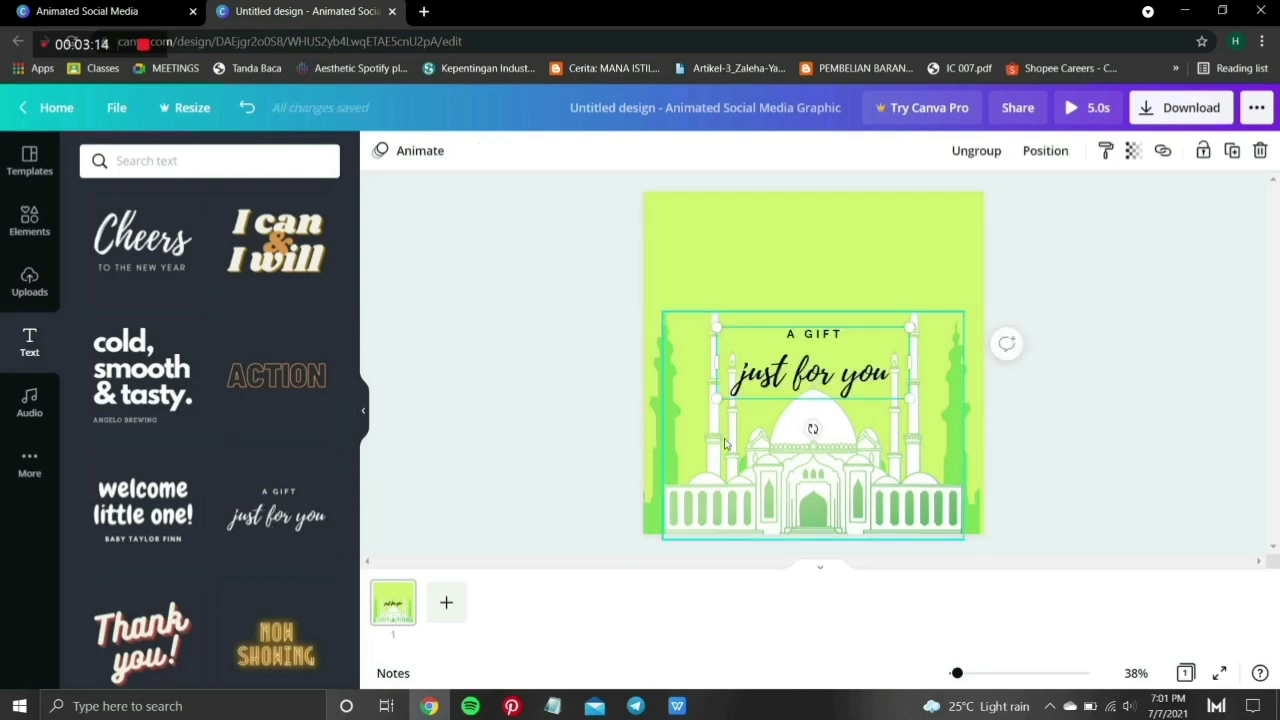
drag(842, 370, 738, 264)
- Replace the script line with "SELAMAT HARI RAYA" and widen the text box on both sides to fit it on one line
click(891, 263)
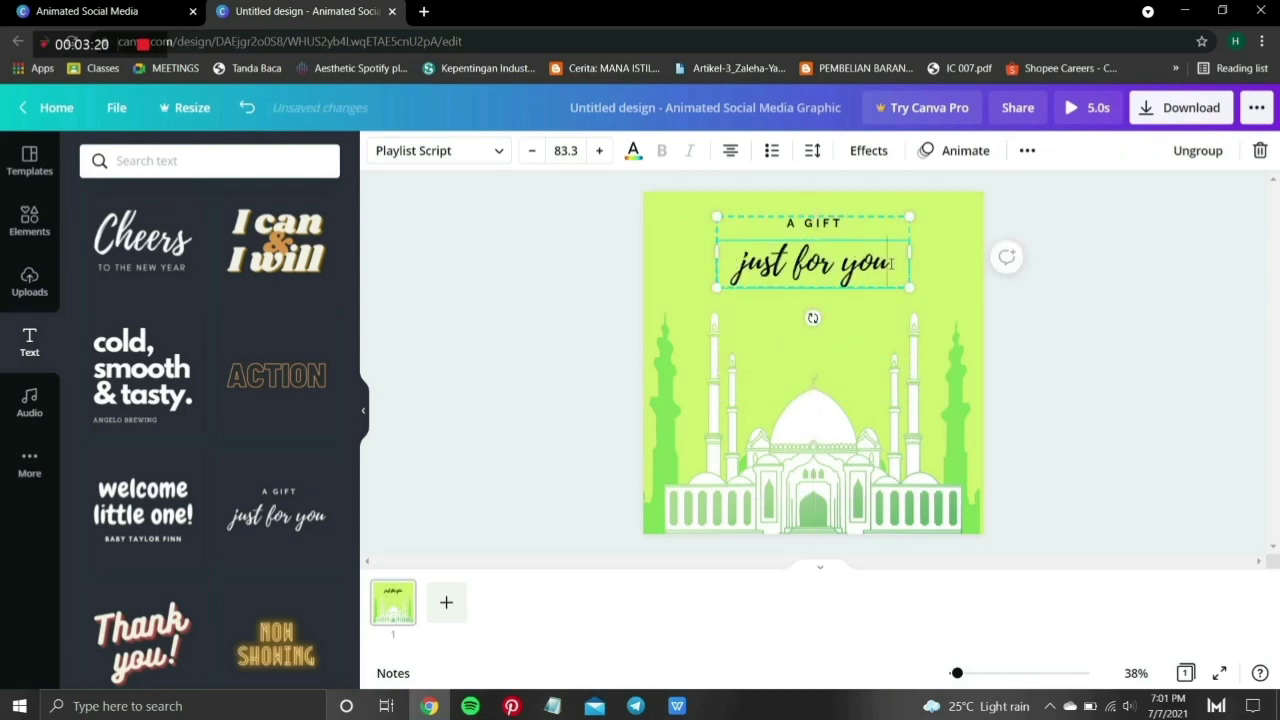
key(BackSpace)
key(BackSpace)
key(BackSpace)
key(BackSpace)
key(BackSpace)
key(BackSpace)
key(BackSpace)
key(BackSpace)
key(BackSpace)
key(BackSpace)
key(BackSpace)
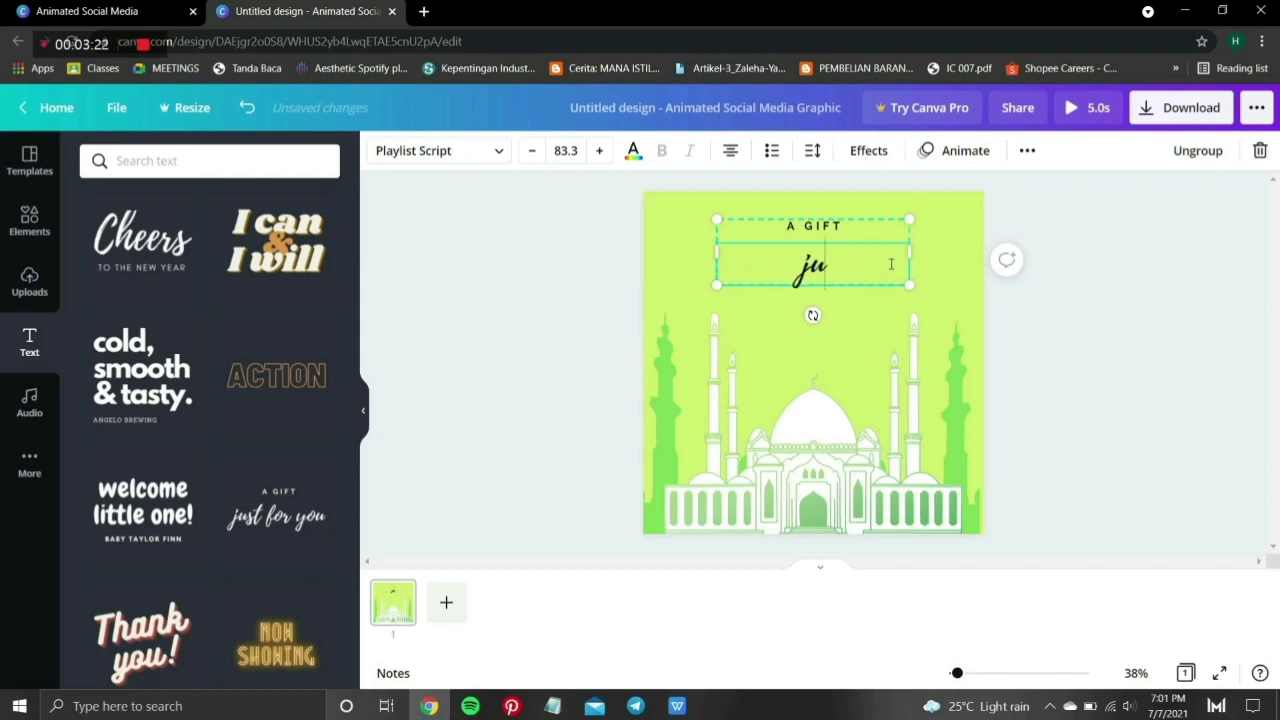
text(SE)
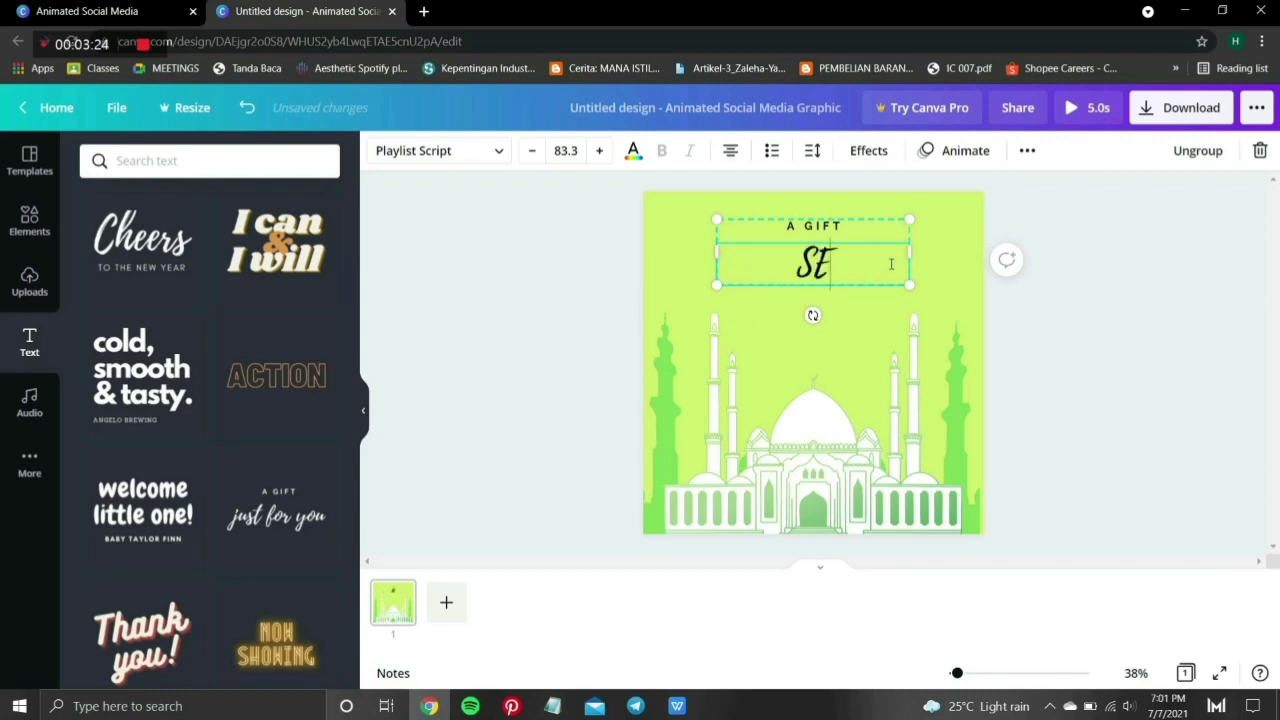
text(LAMAT HARI )
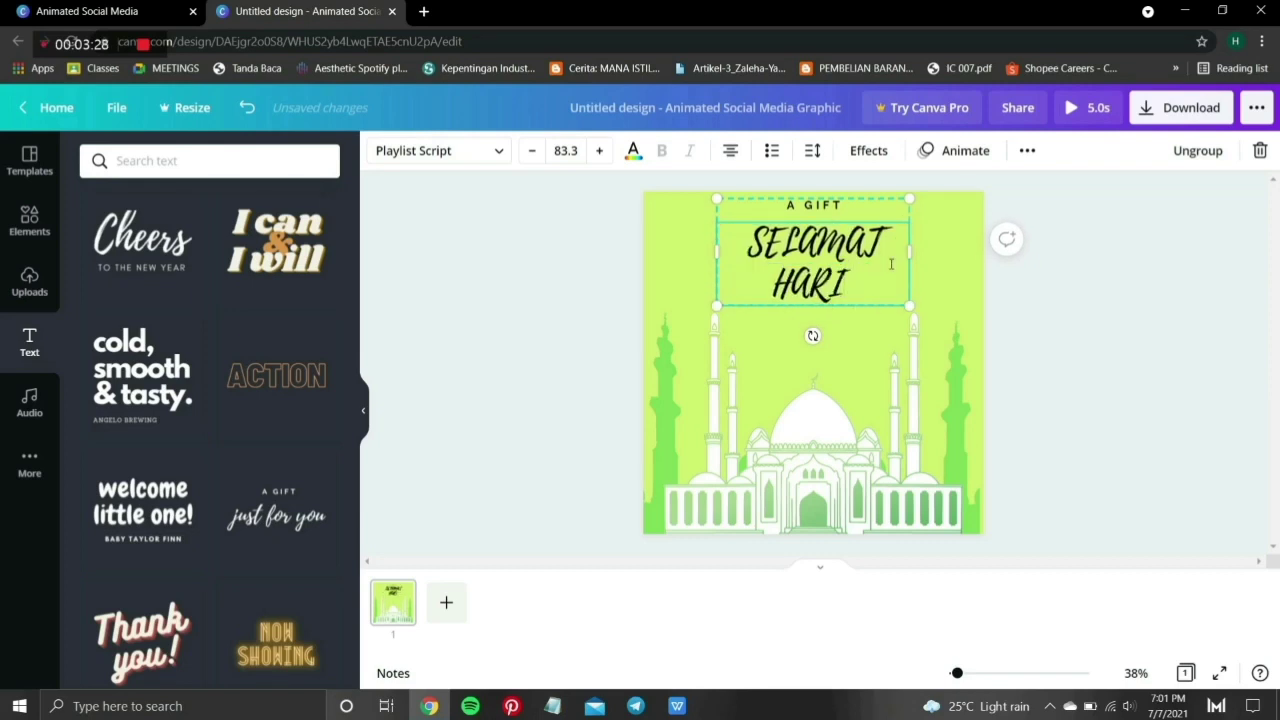
text(RAYA)
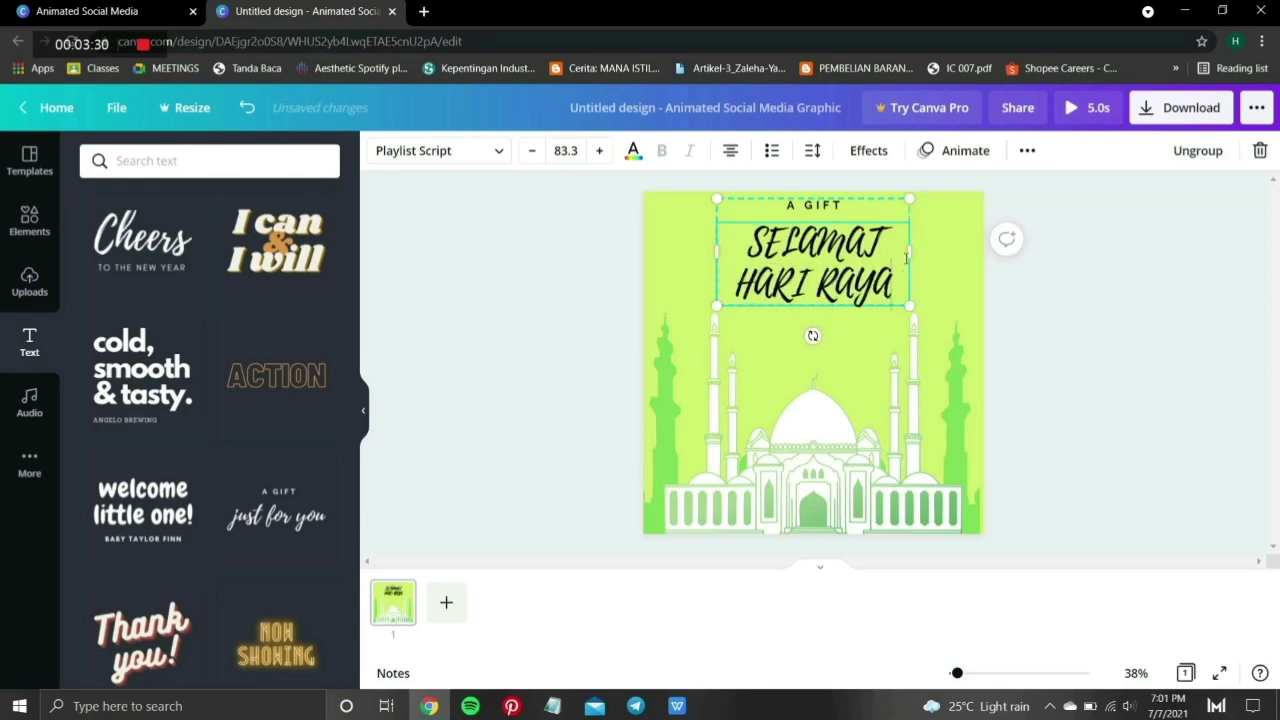
drag(909, 253, 979, 256)
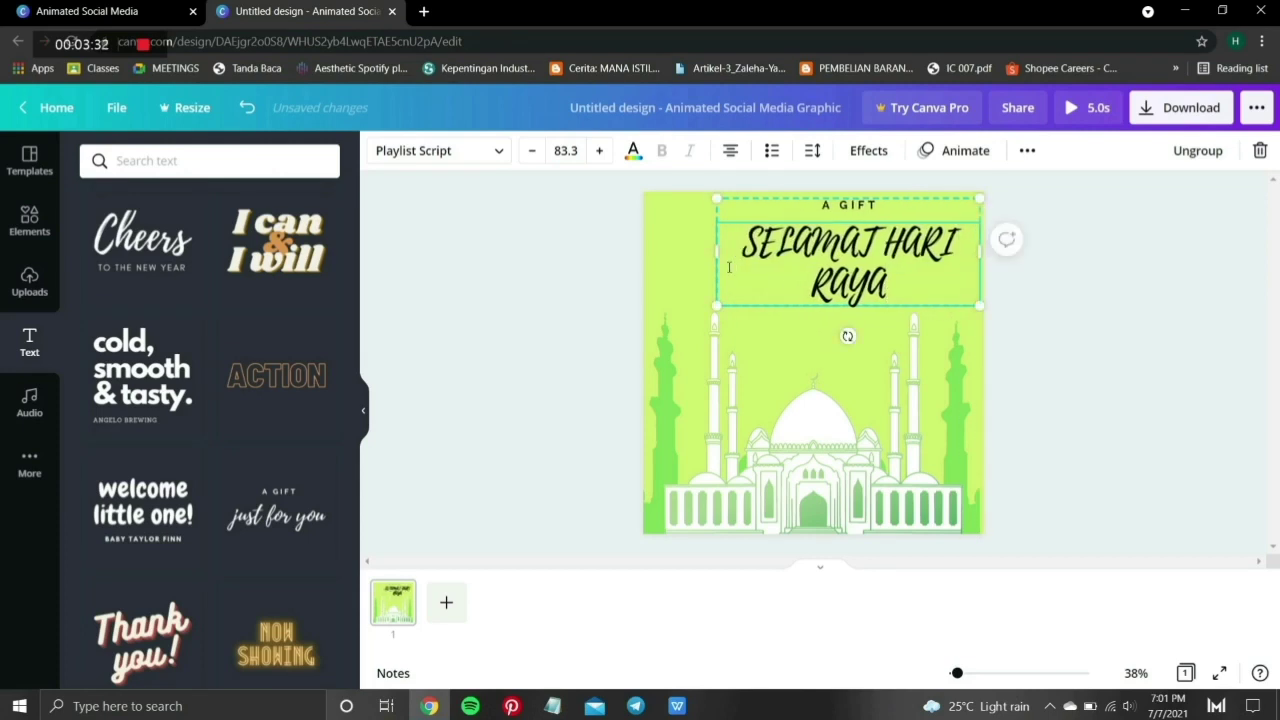
drag(706, 251, 648, 251)
- Delete the small "A GIFT" line above the greeting and move the greeting up toward the page's upper edge
click(845, 228)
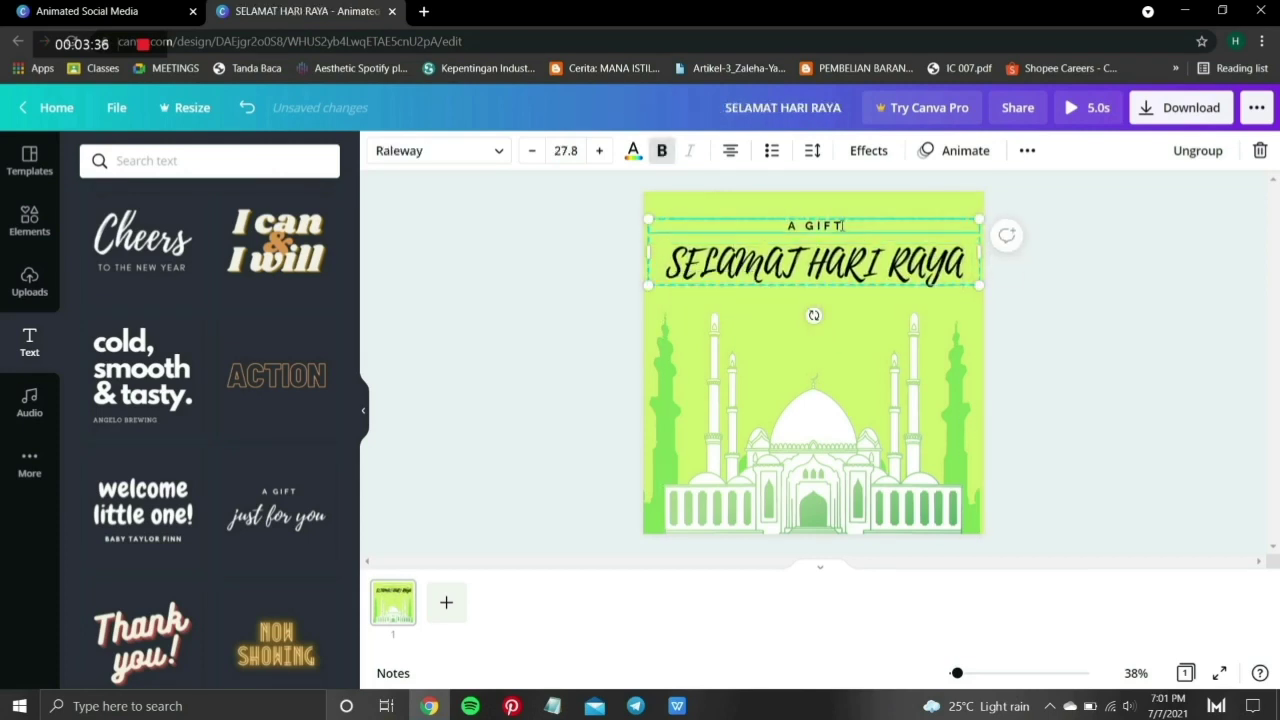
double_click(843, 226)
key(BackSpace)
key(BackSpace)
key(BackSpace)
drag(822, 243, 823, 222)
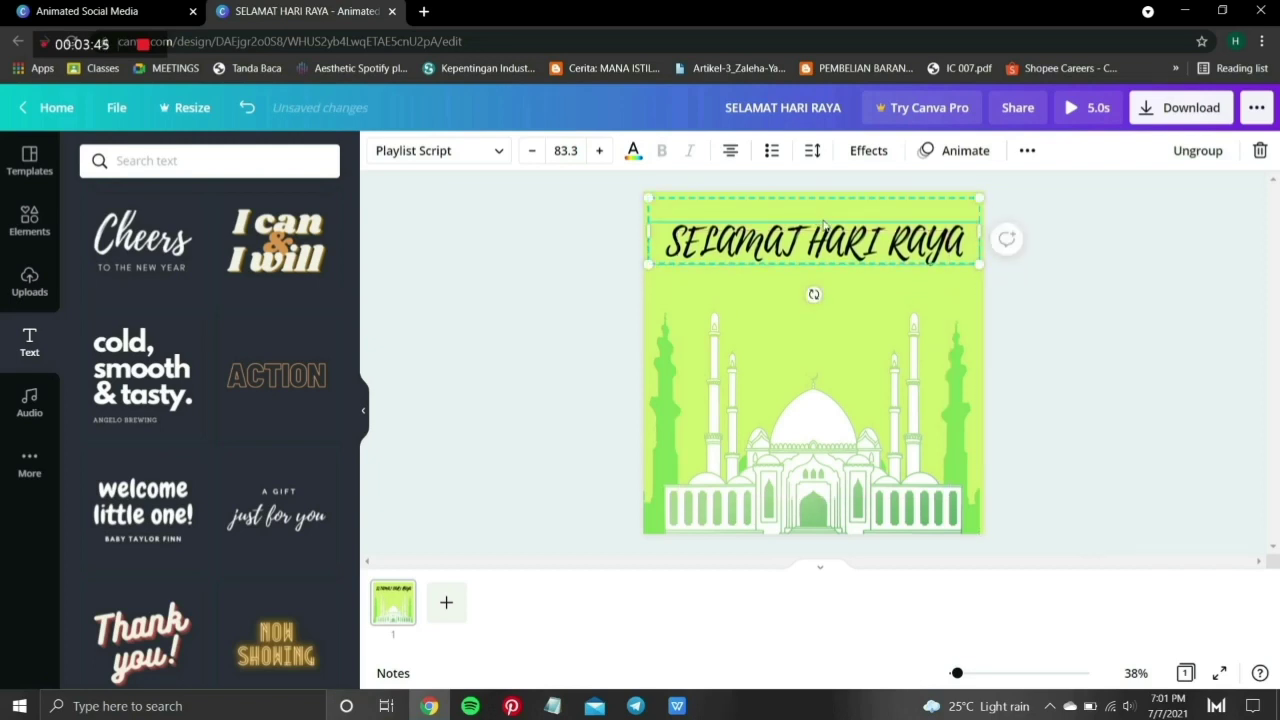
click(787, 322)
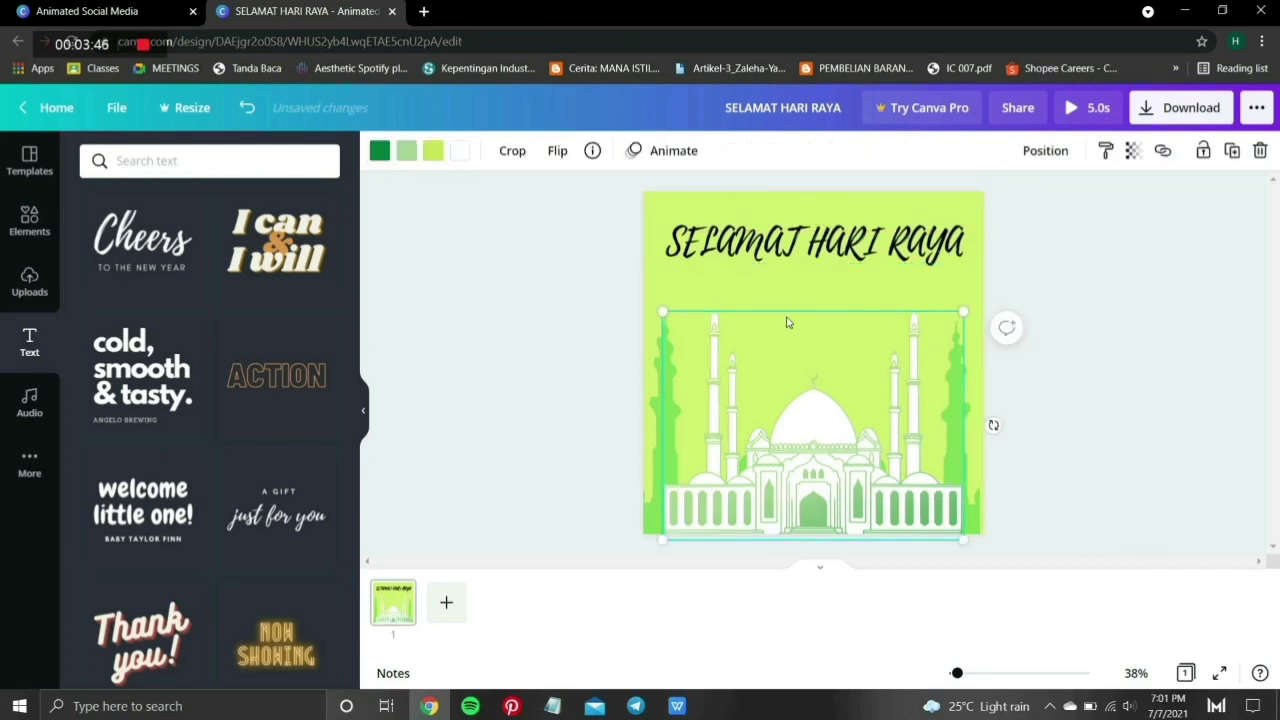
click(782, 298)
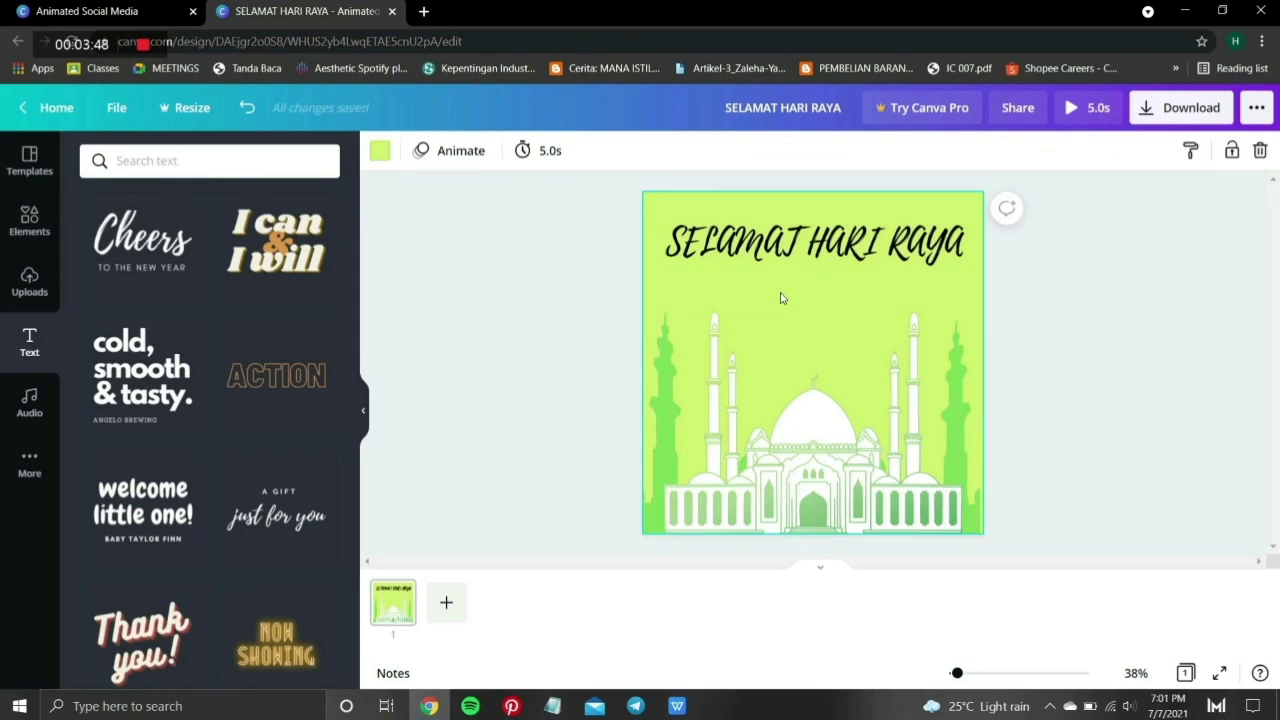
- Add a subheading to the page and replace its placeholder with "FROM:" followed by the sender's first name
scroll(195, 336, up, 5)
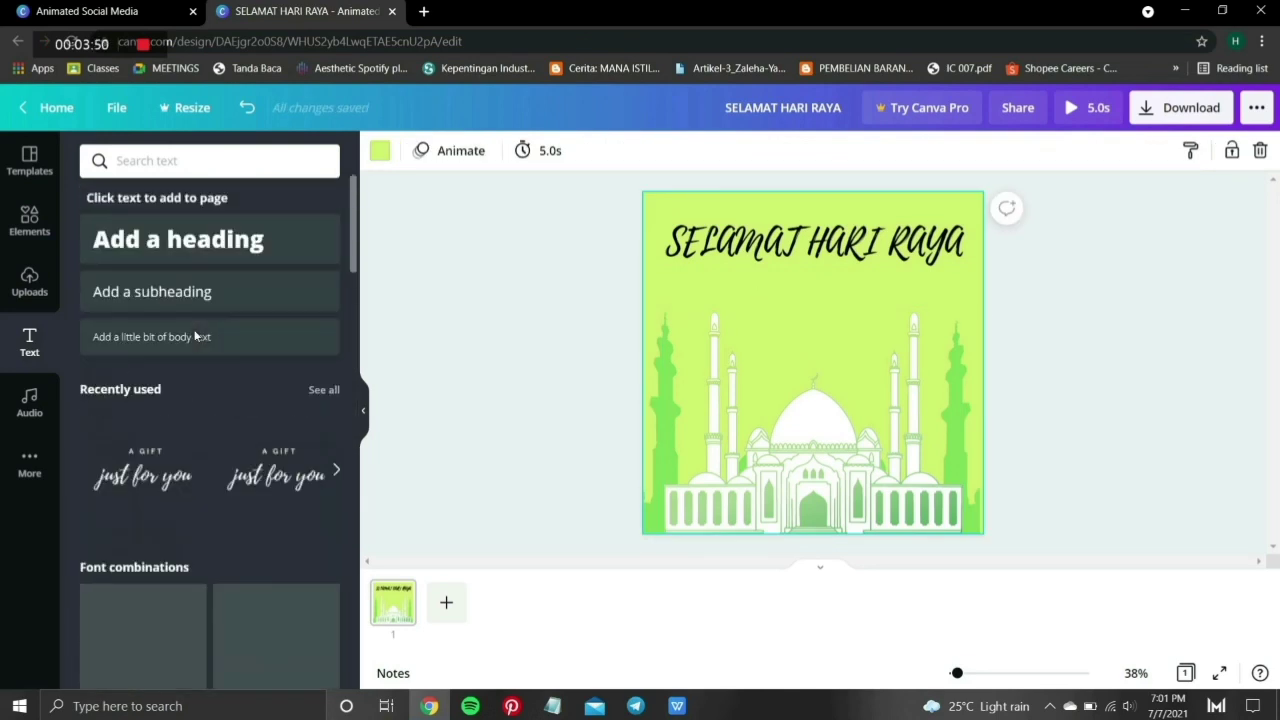
click(194, 305)
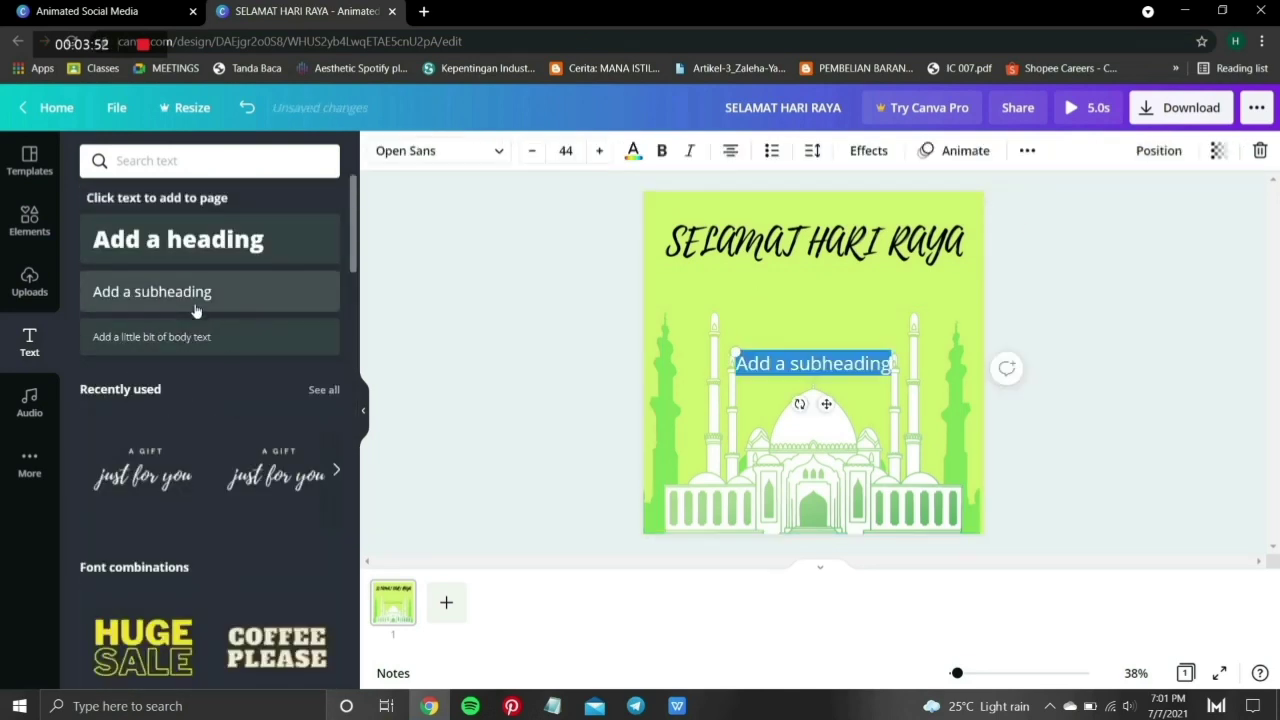
key(BackSpace)
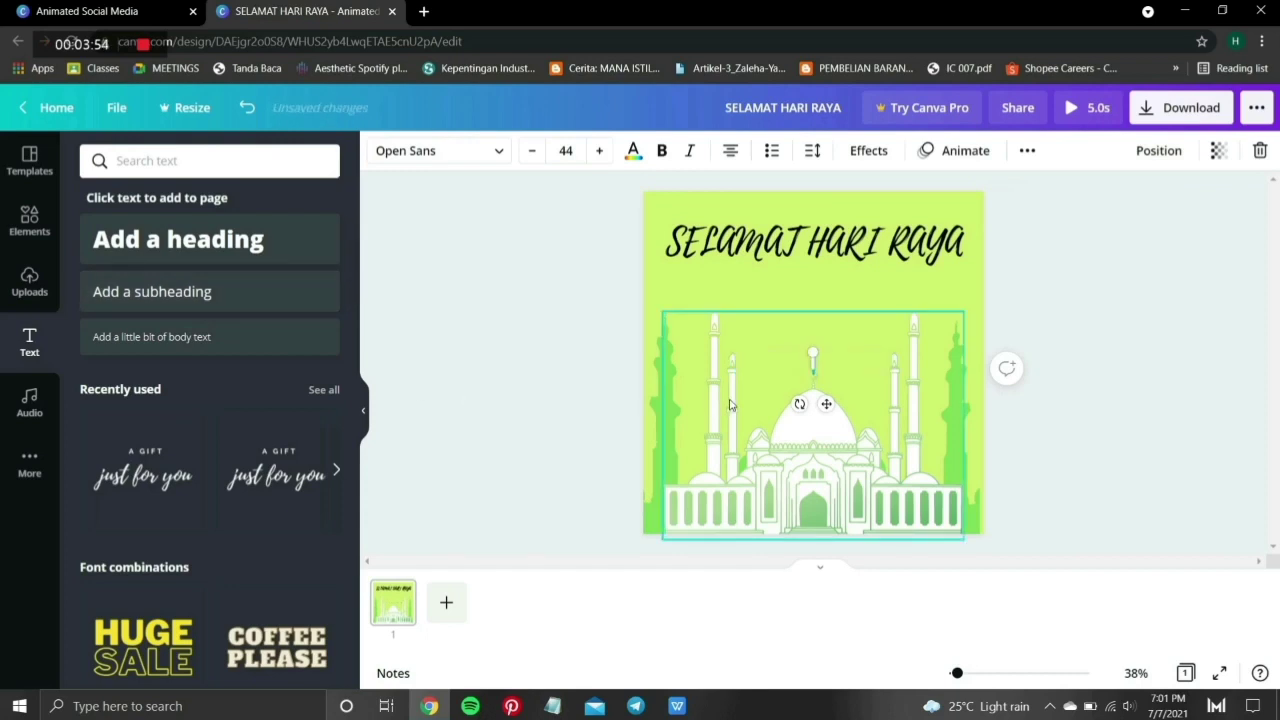
text(FROM:)
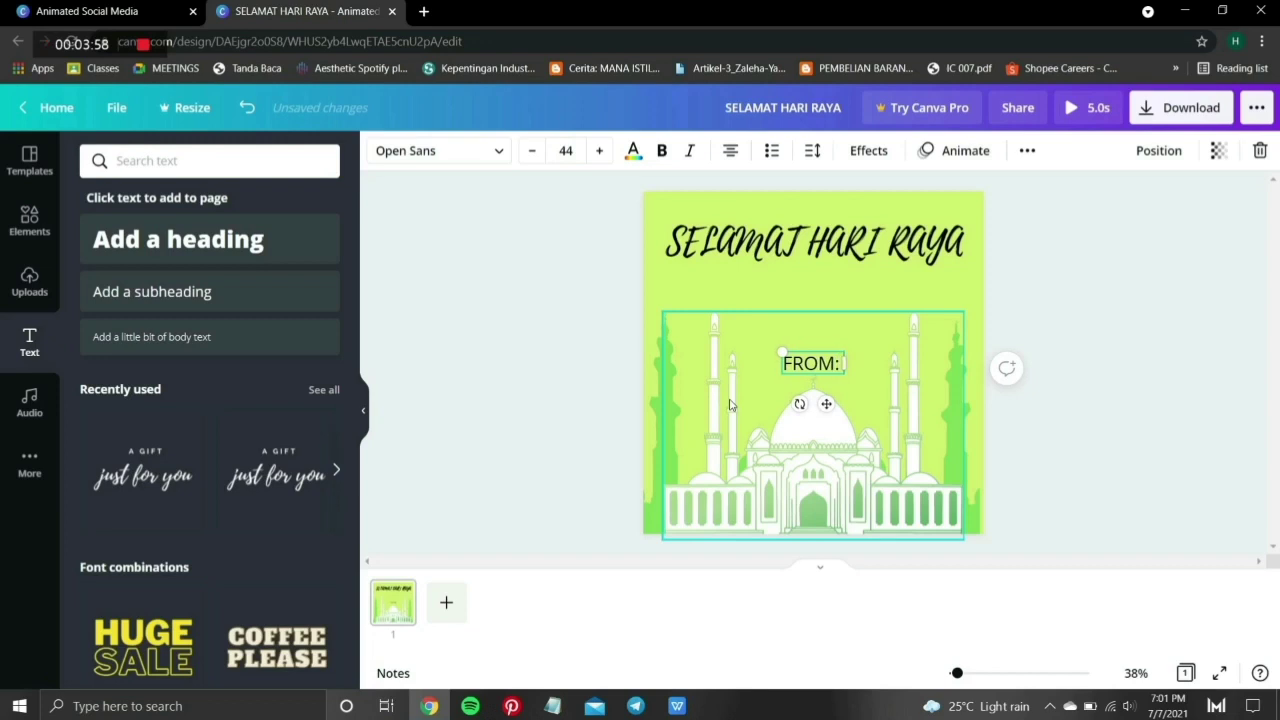
text( NINA)
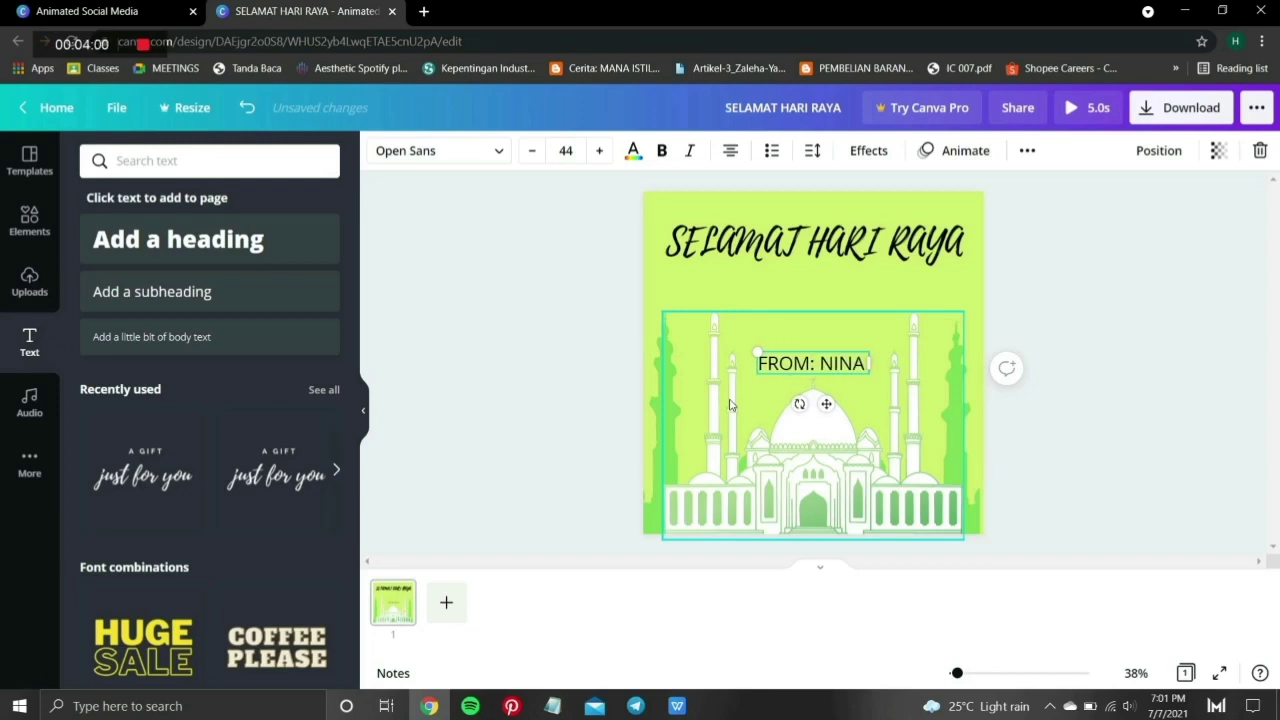
- Look through the available fonts and set the sender line in Cheque
click(493, 150)
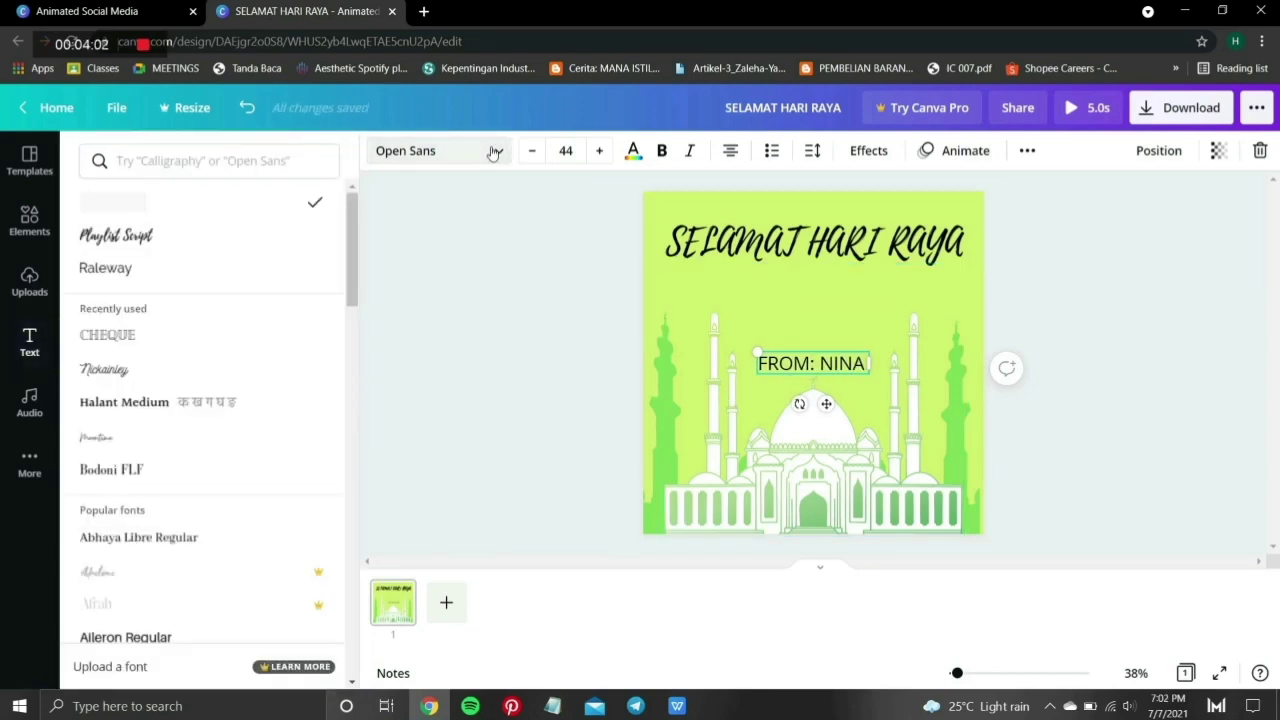
scroll(215, 455, down, 3)
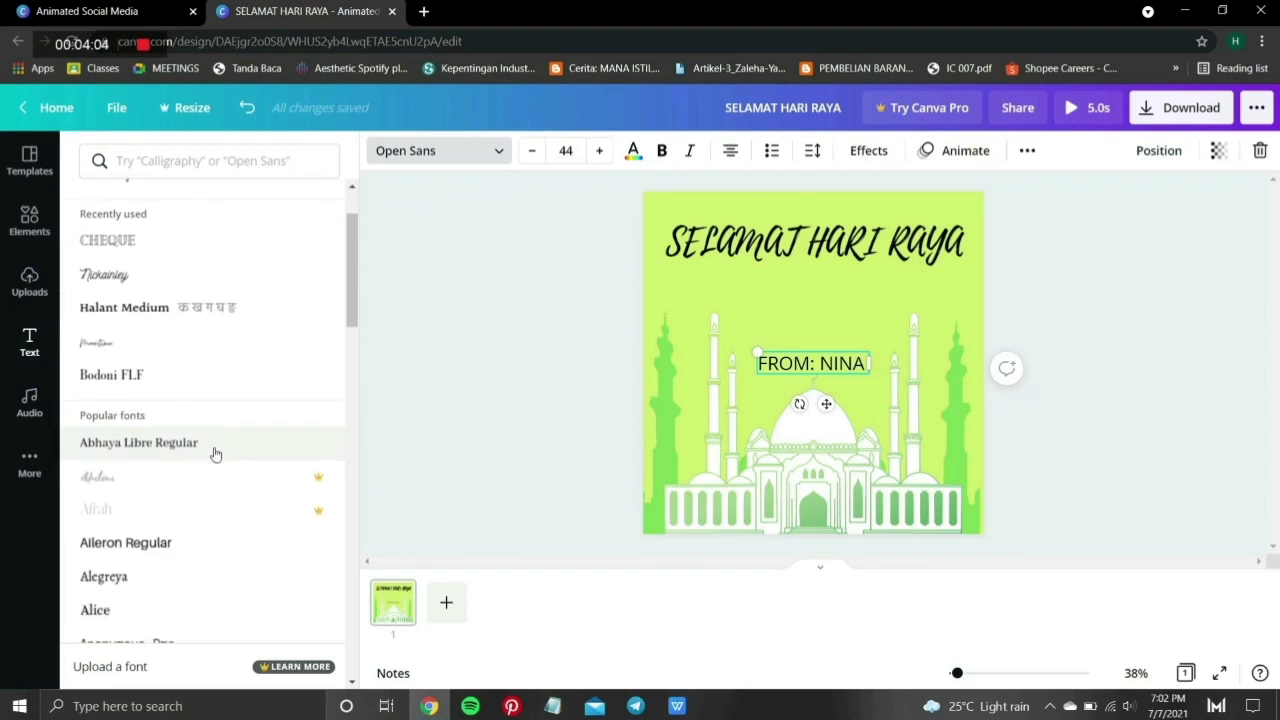
scroll(221, 438, down, 2)
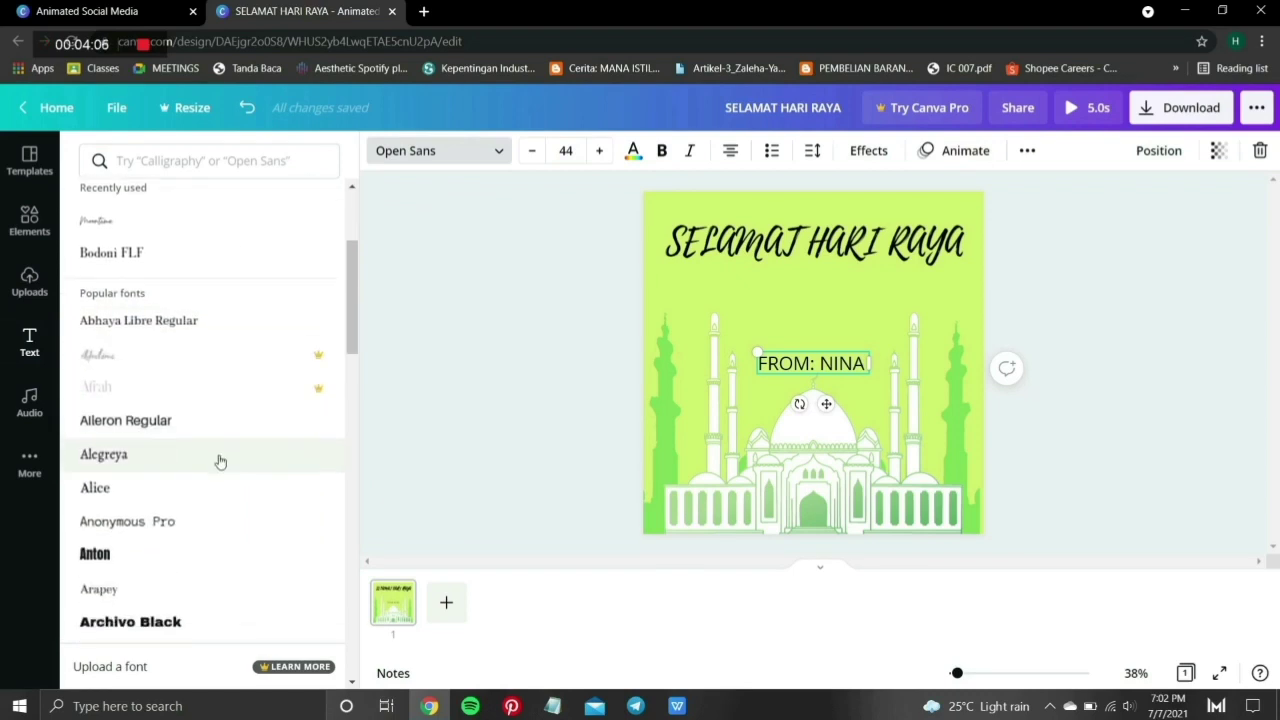
scroll(215, 500, down, 3)
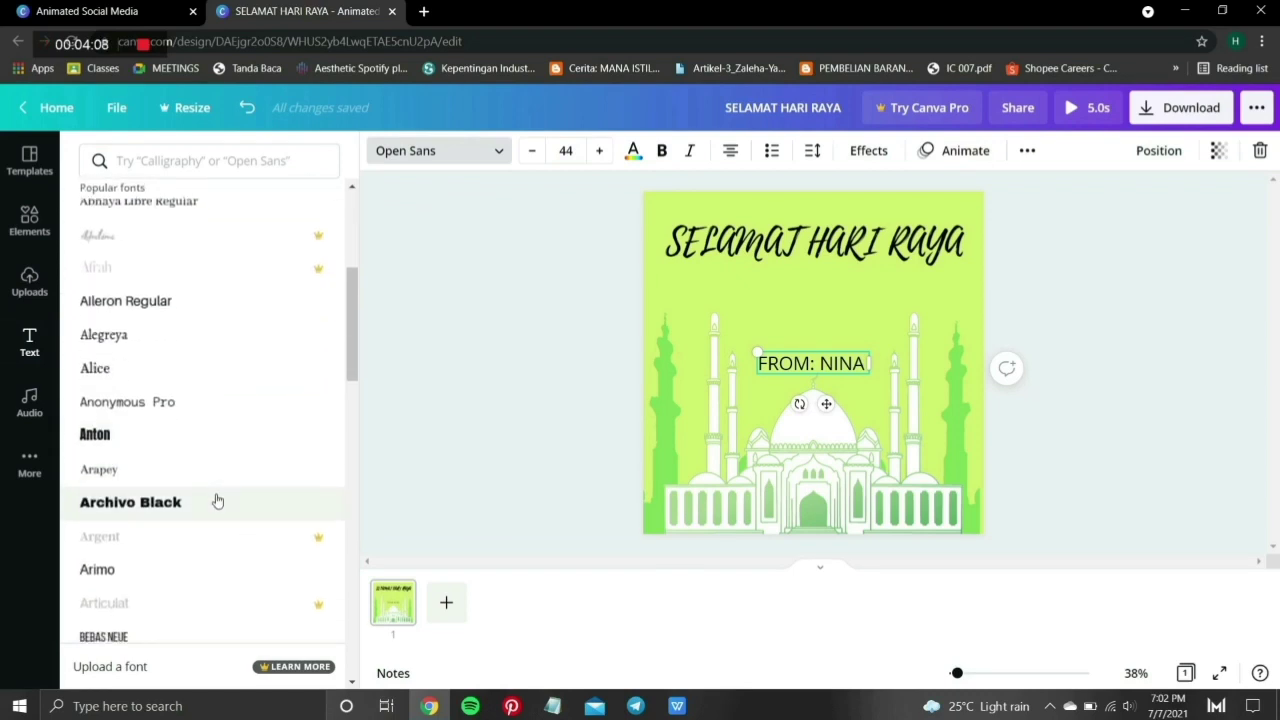
scroll(215, 499, up, 7)
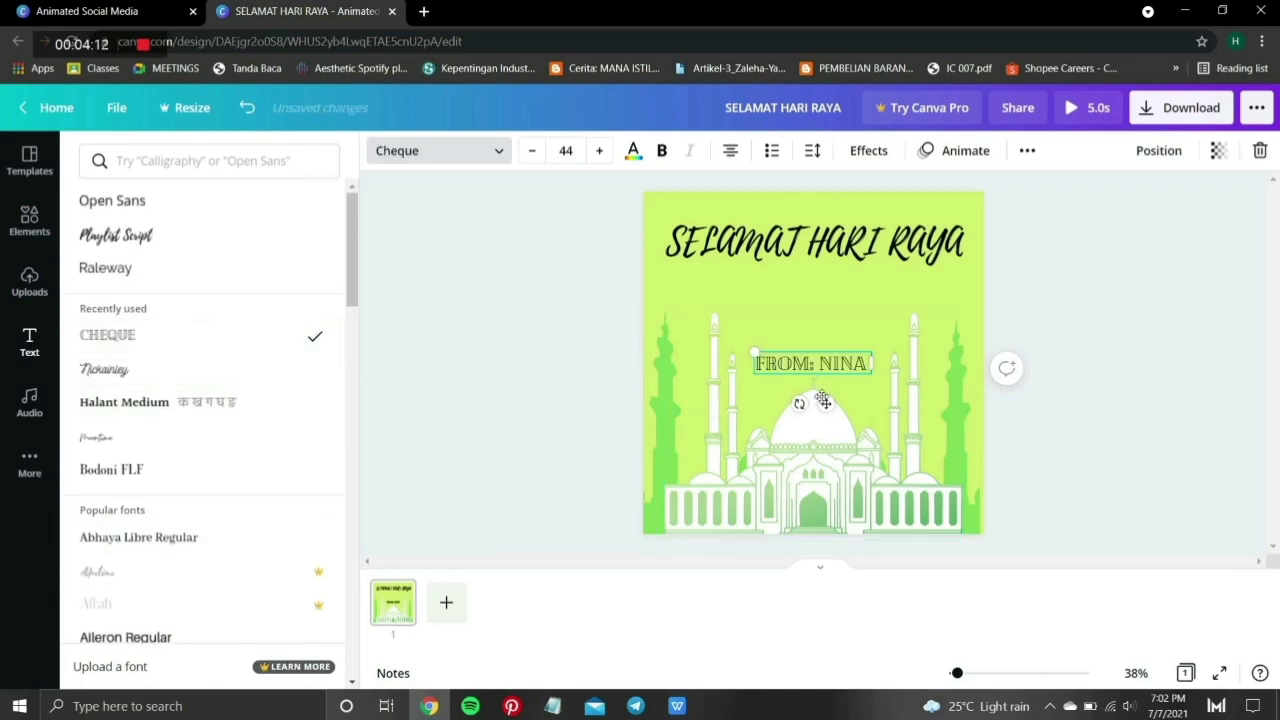
- Move the sender line just below the greeting, widen its text box and enlarge the text to size 57.9
drag(826, 390, 820, 317)
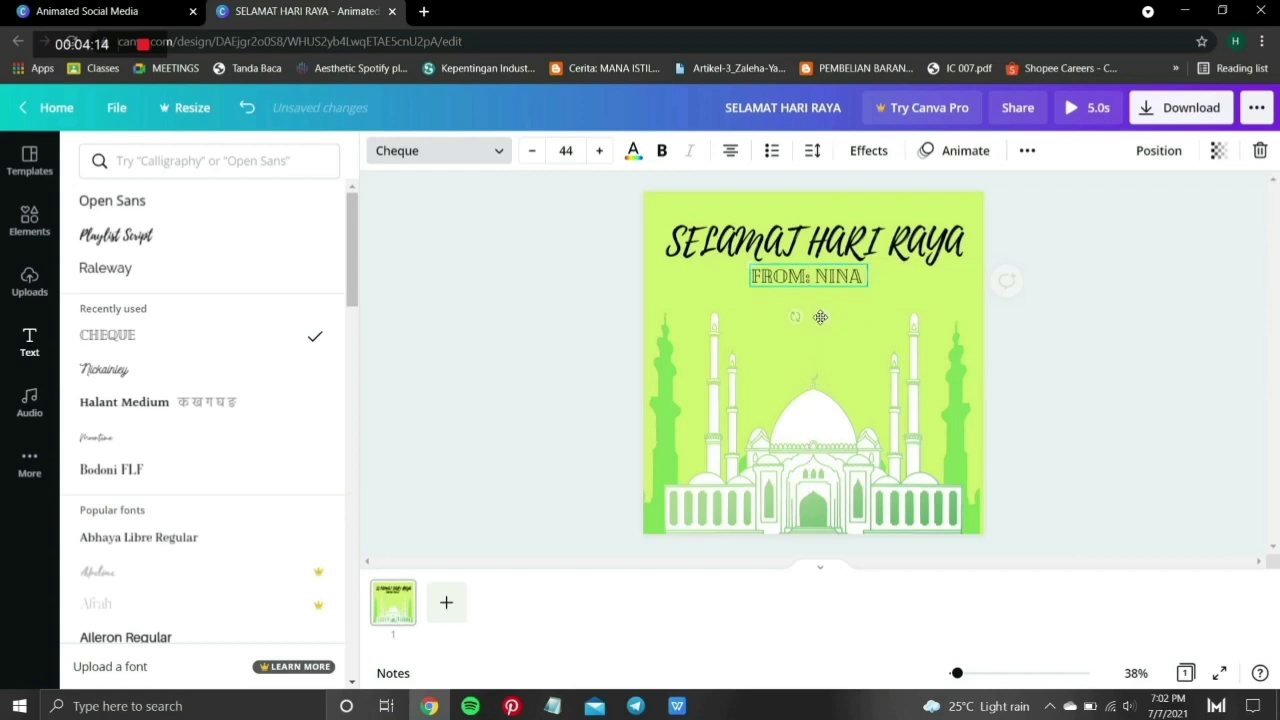
drag(871, 275, 950, 275)
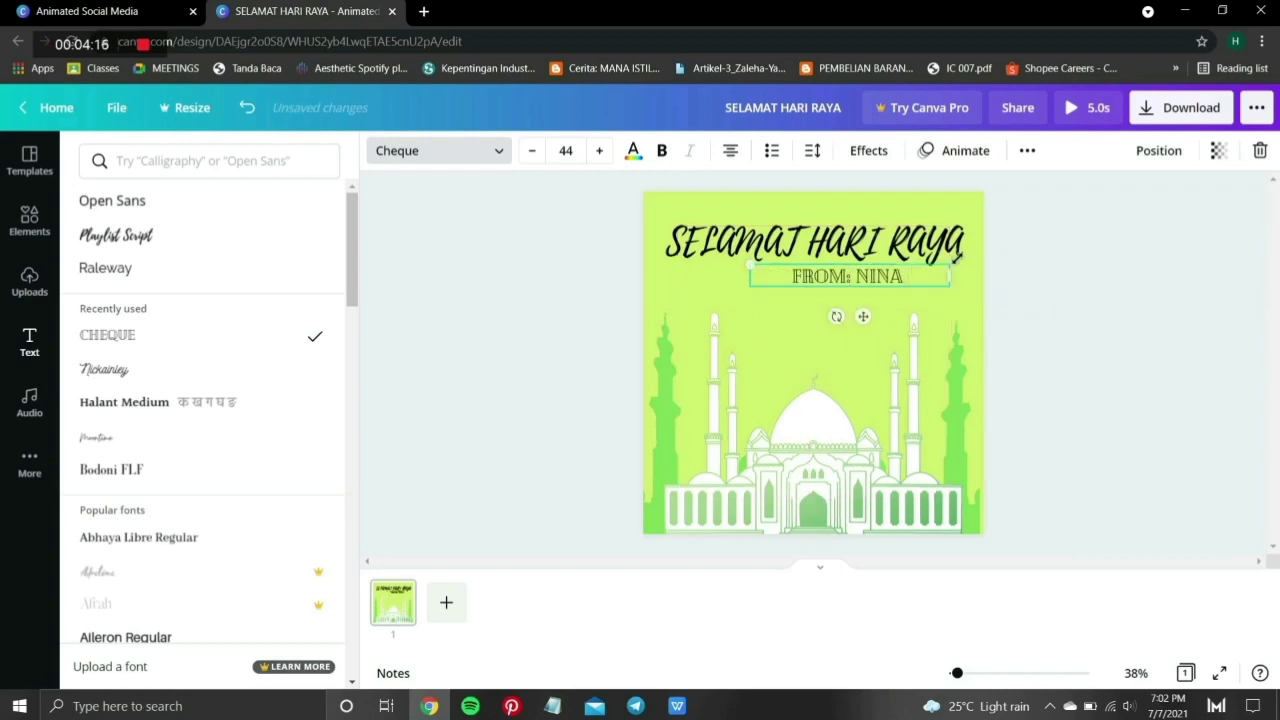
drag(749, 263, 686, 258)
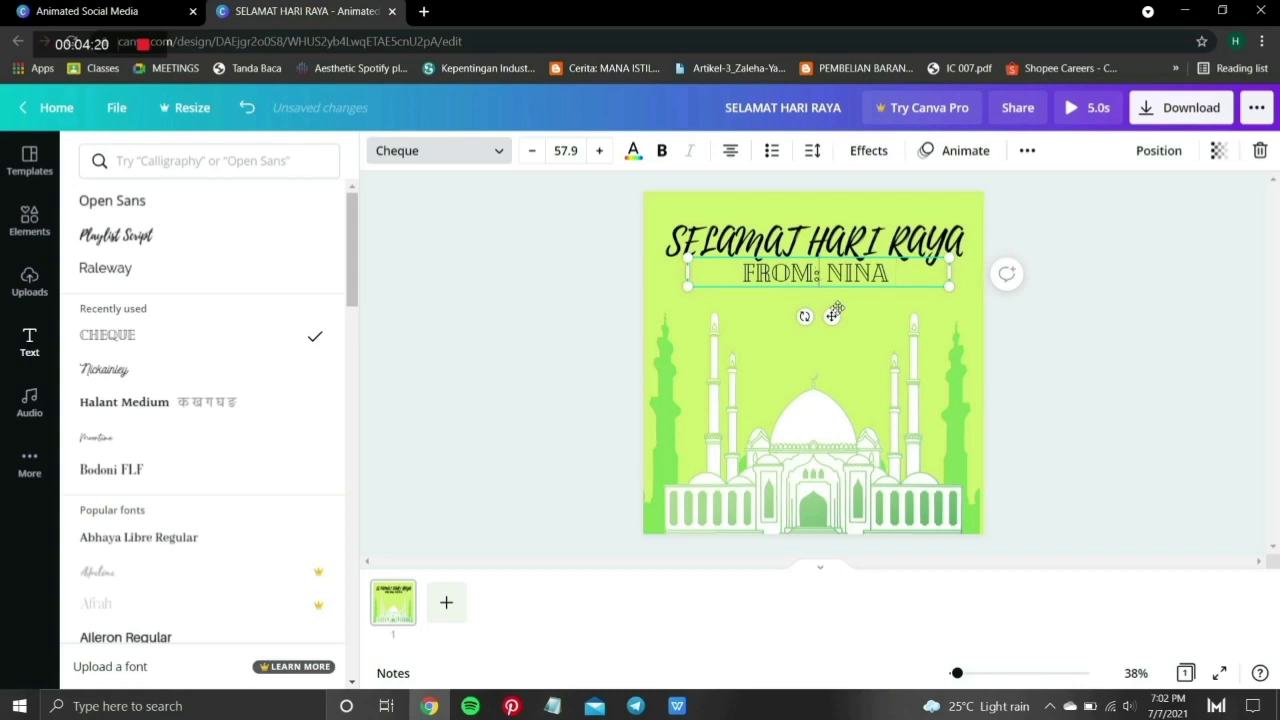
drag(833, 316, 827, 331)
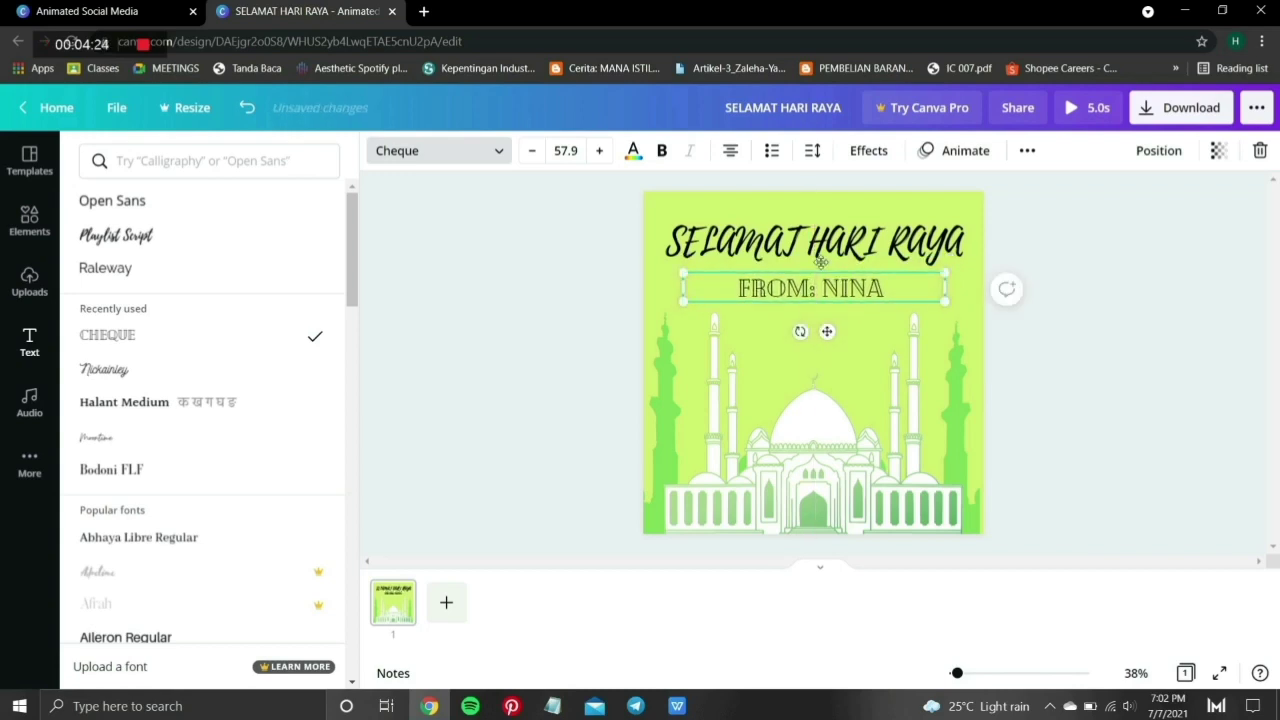
- Recolor the "SELAMAT HARI RAYA" greeting with the custom dark gold #BFA63F
click(815, 230)
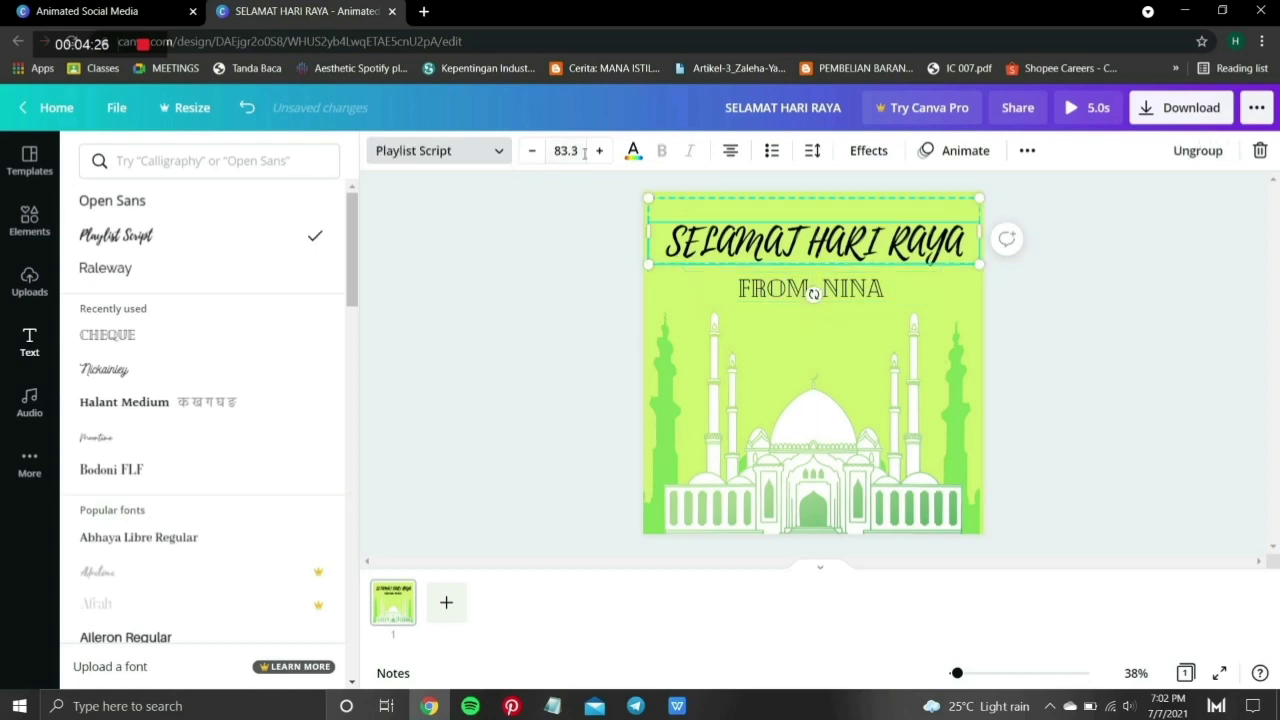
click(632, 154)
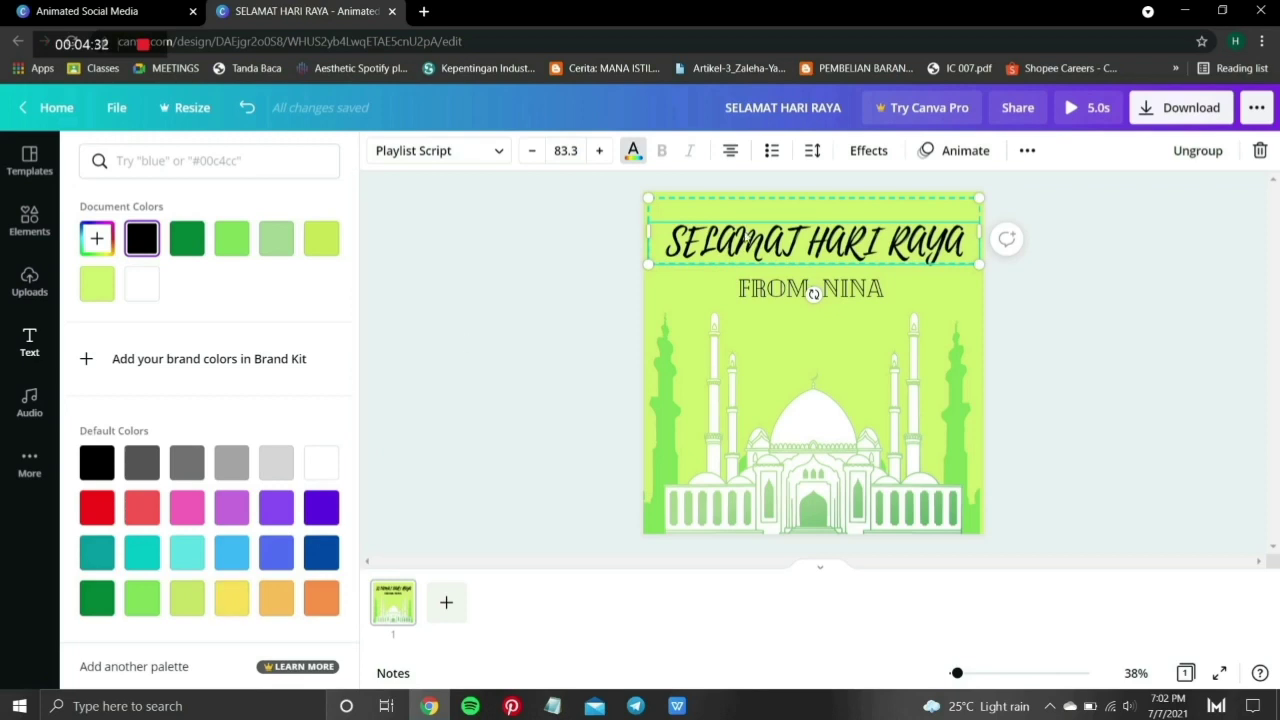
click(239, 598)
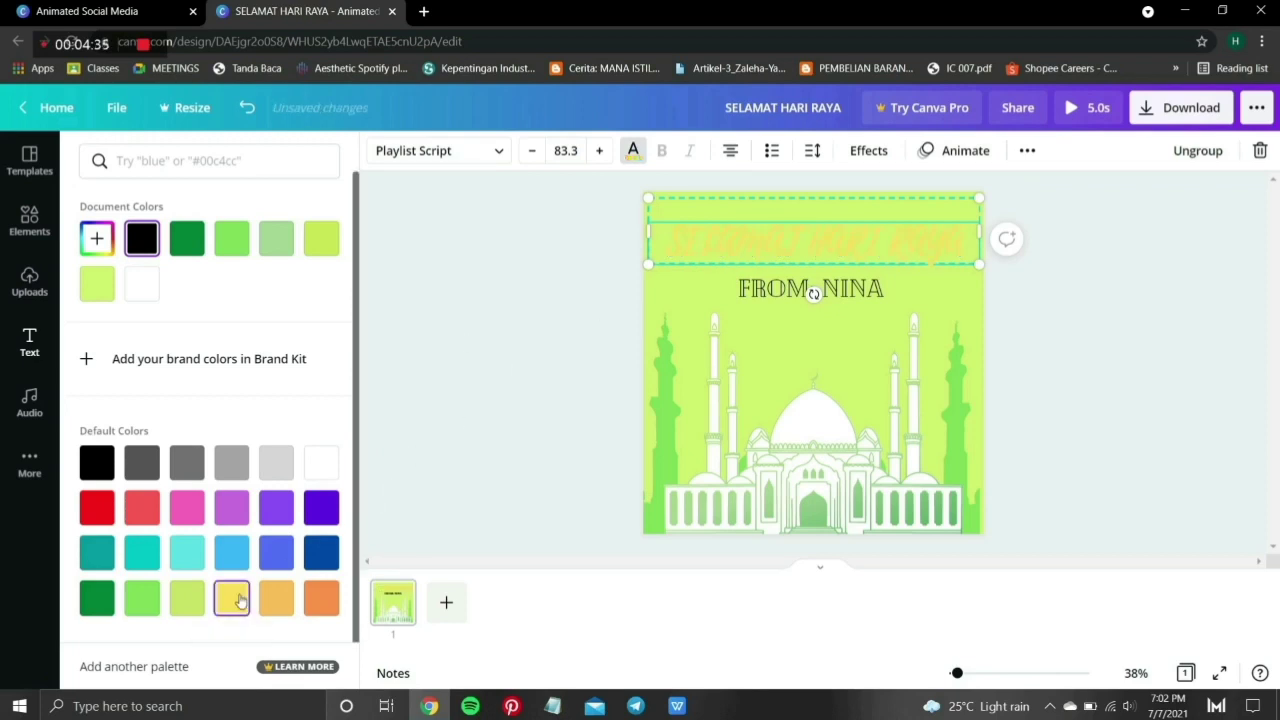
click(96, 242)
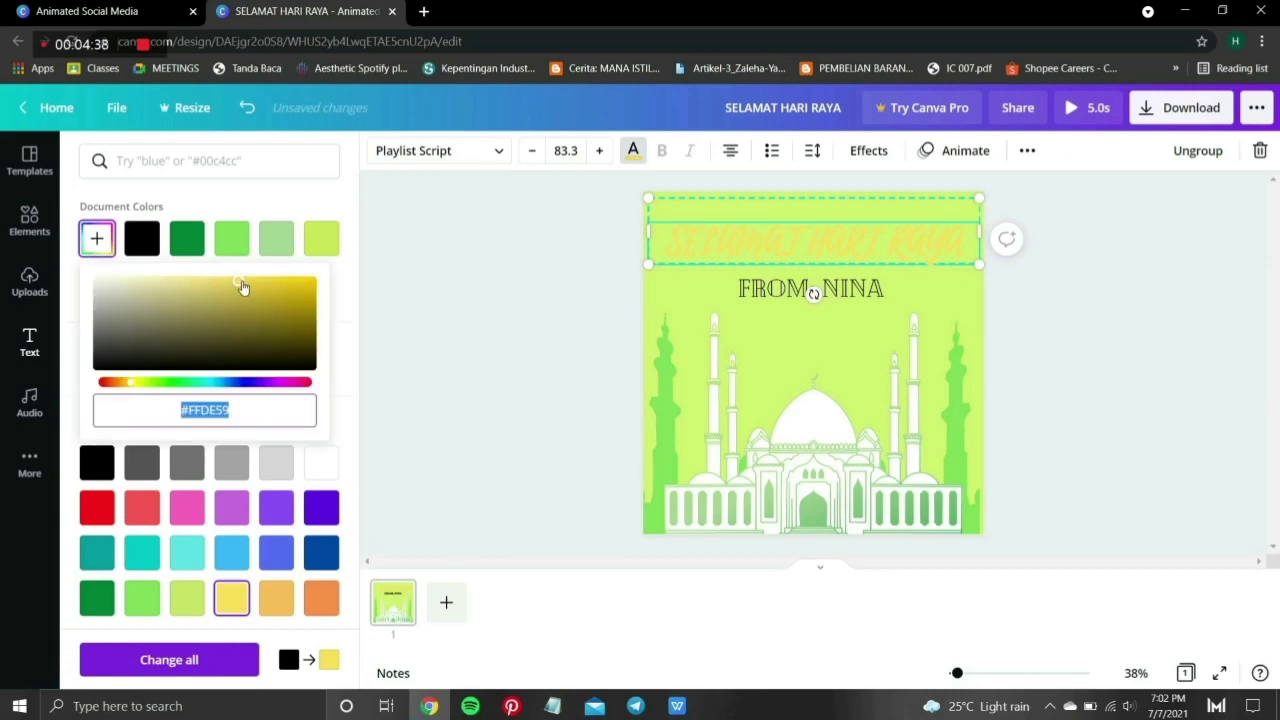
mouse_move(242, 287)
mouse_down()
mouse_move(223, 313)
mouse_move(243, 300)
mouse_up()
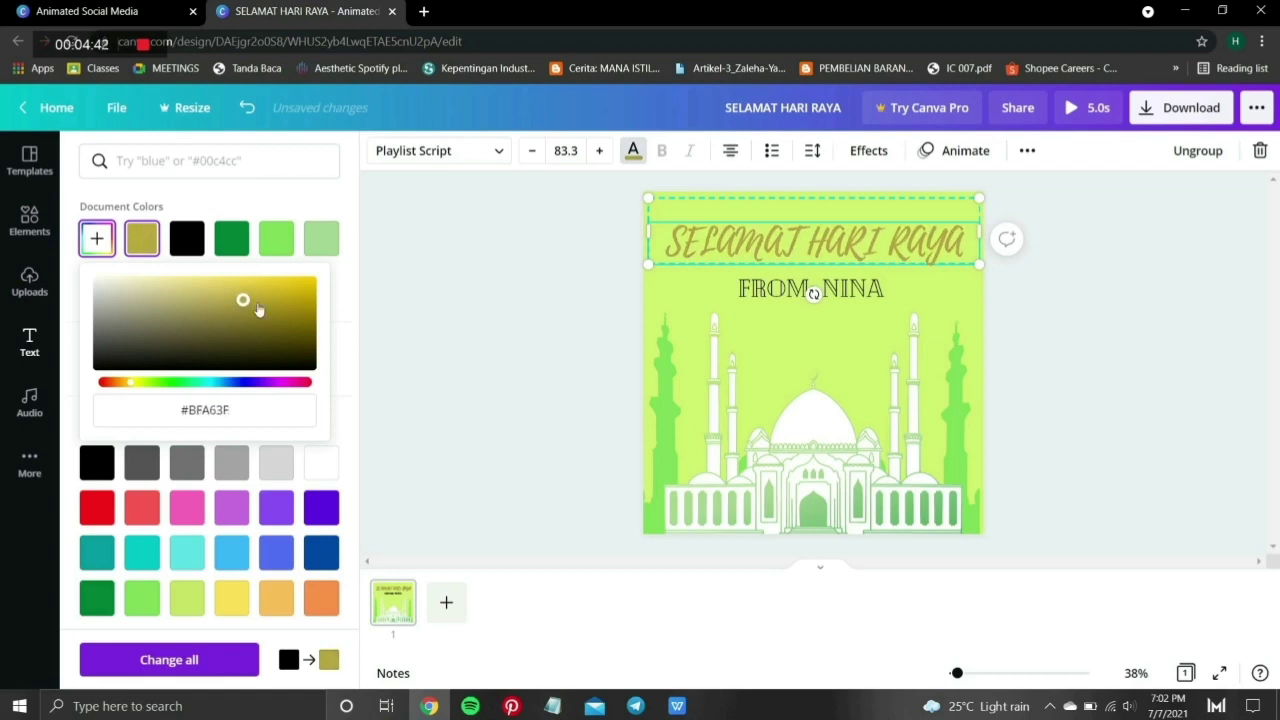
- Apply the greeting's dark gold document color to the sender line and deselect it
click(760, 290)
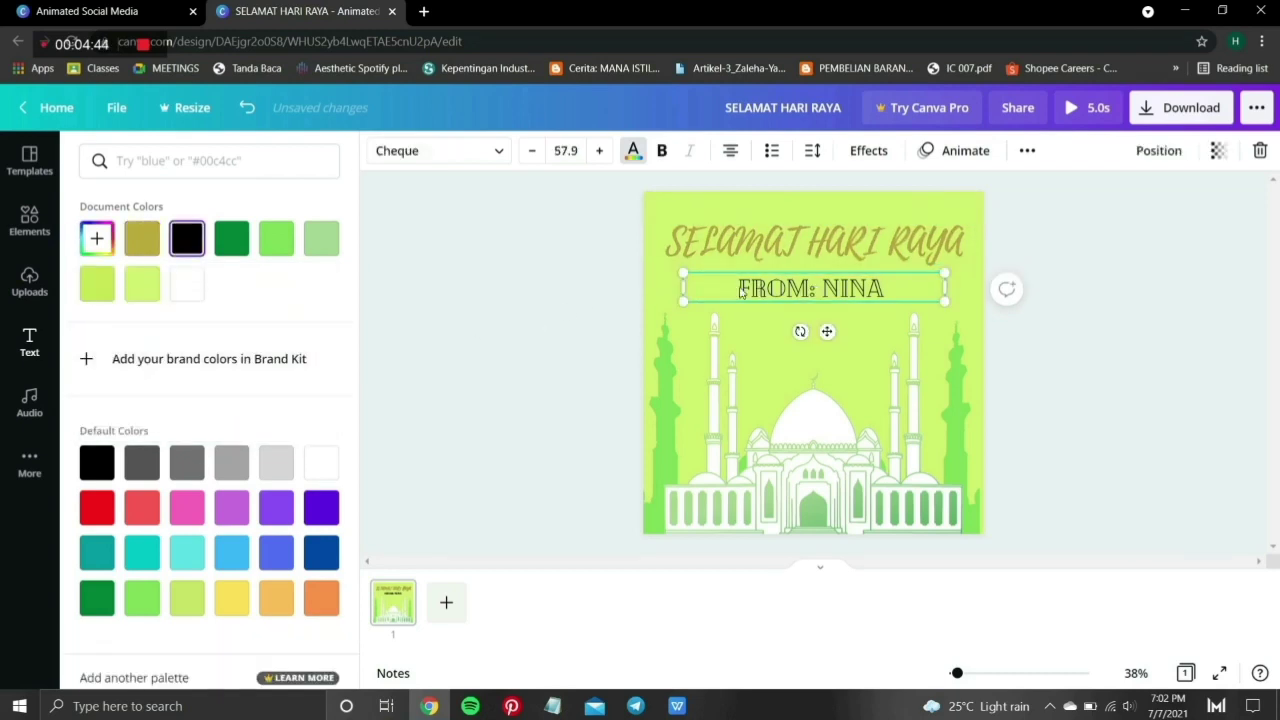
click(147, 233)
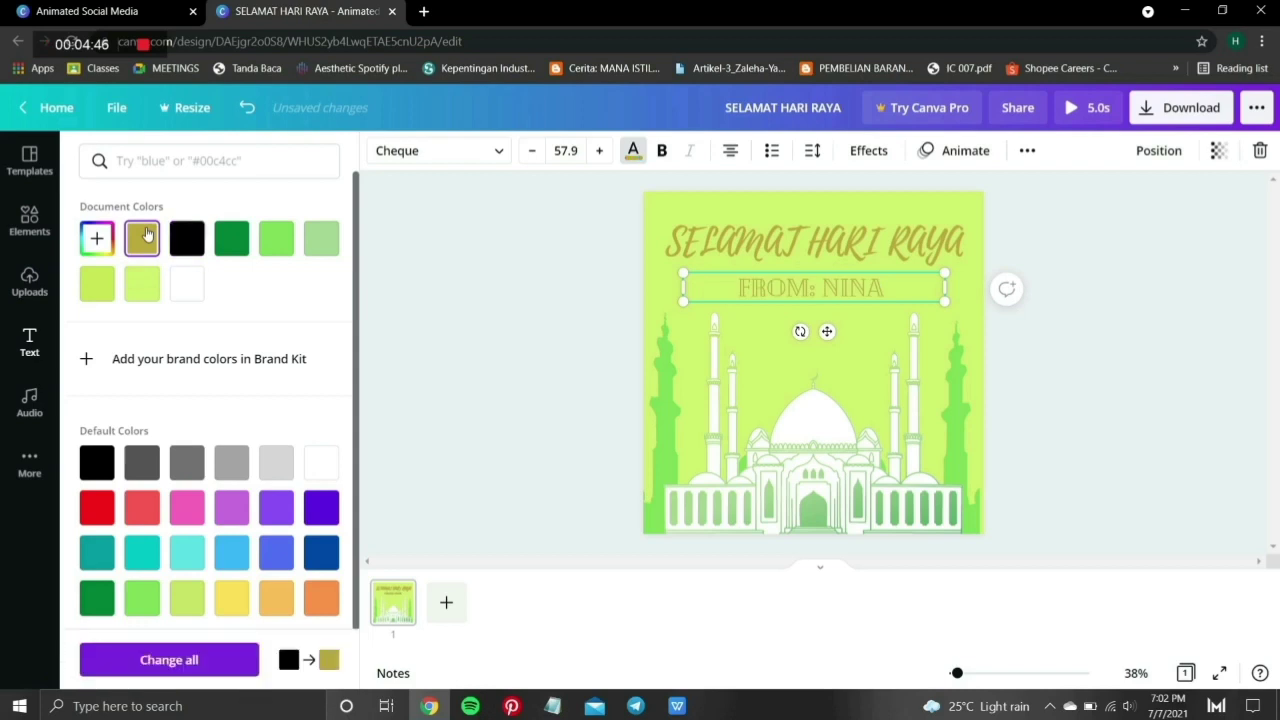
key(Escape)
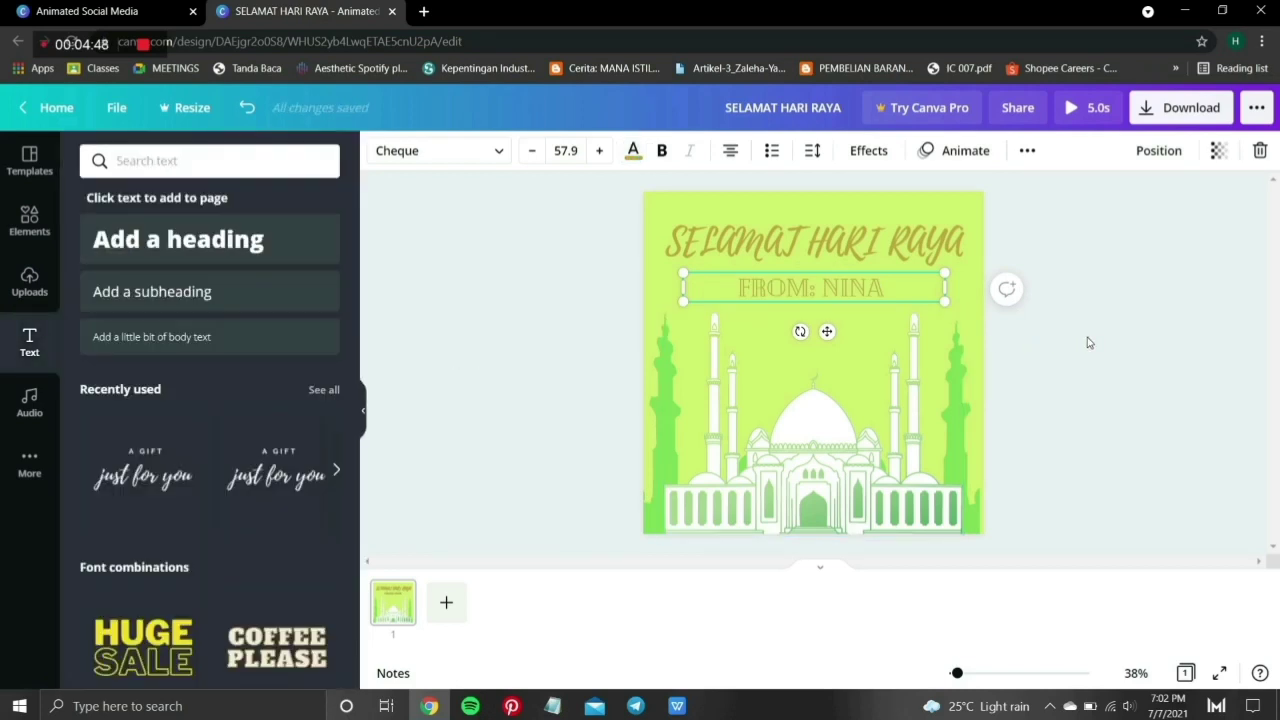
click(1089, 342)
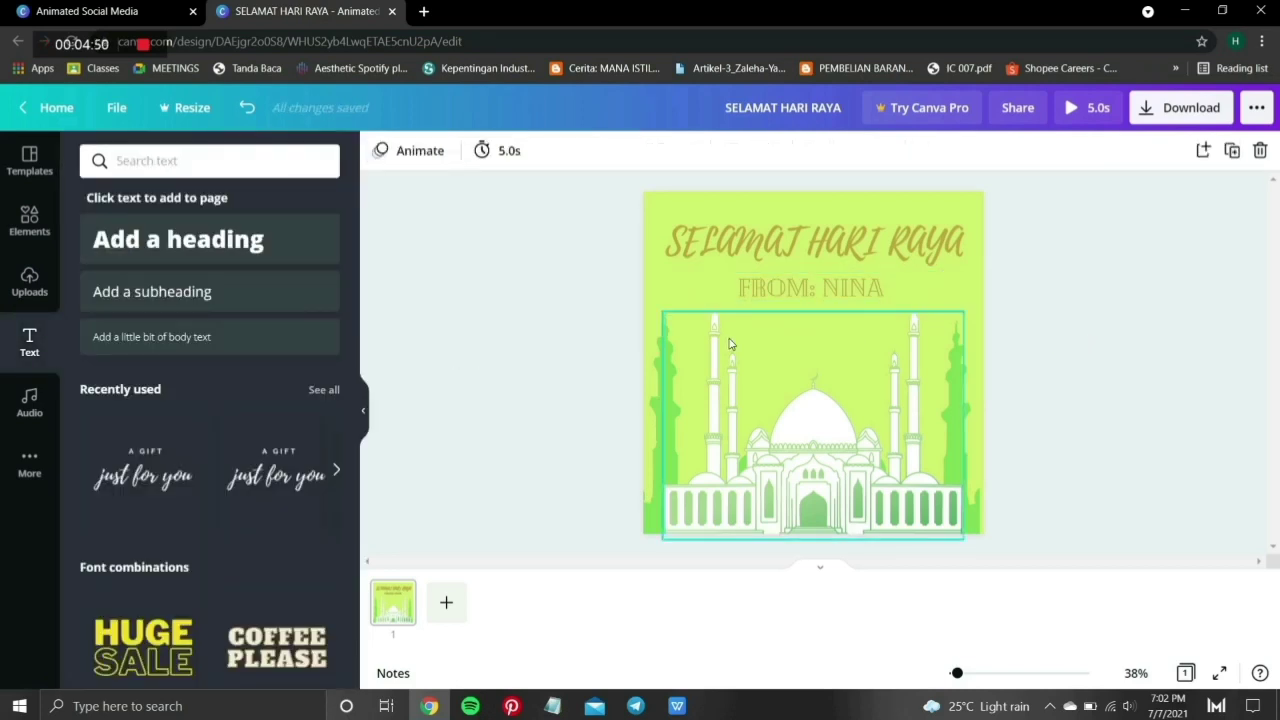
- Clear the mosque search in the elements library and search for "fireworks sticker"
click(40, 244)
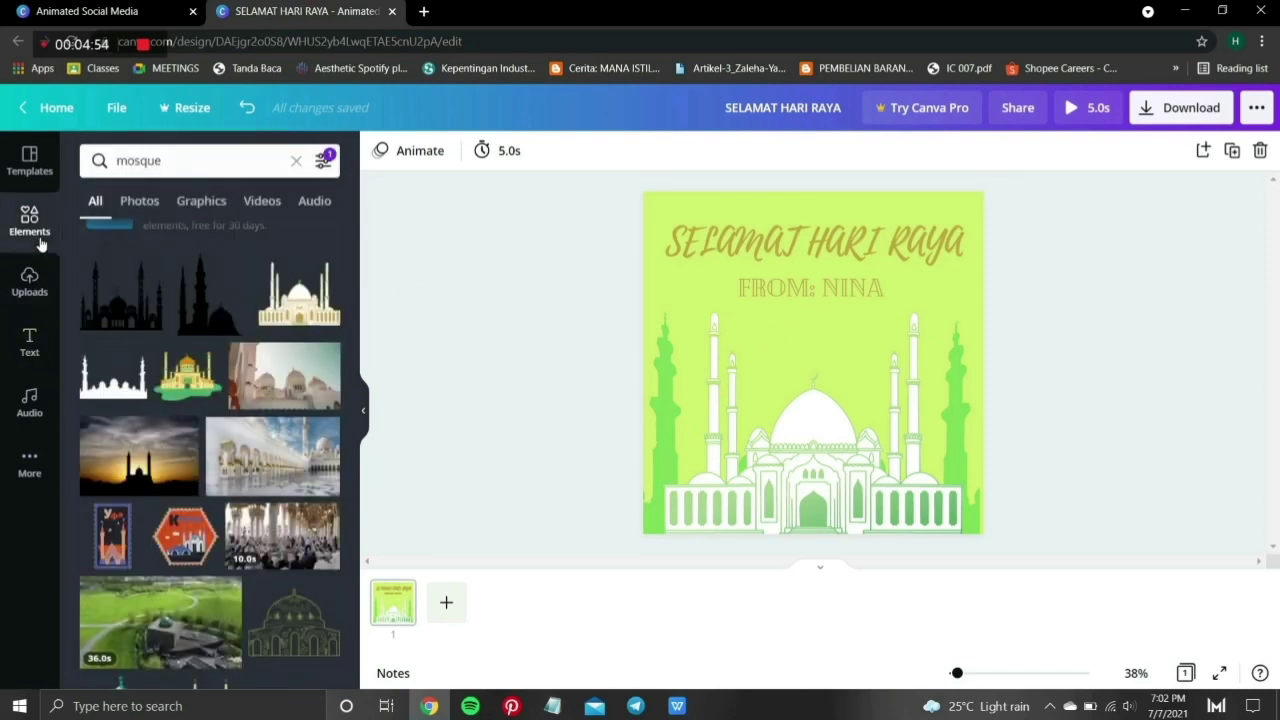
click(297, 161)
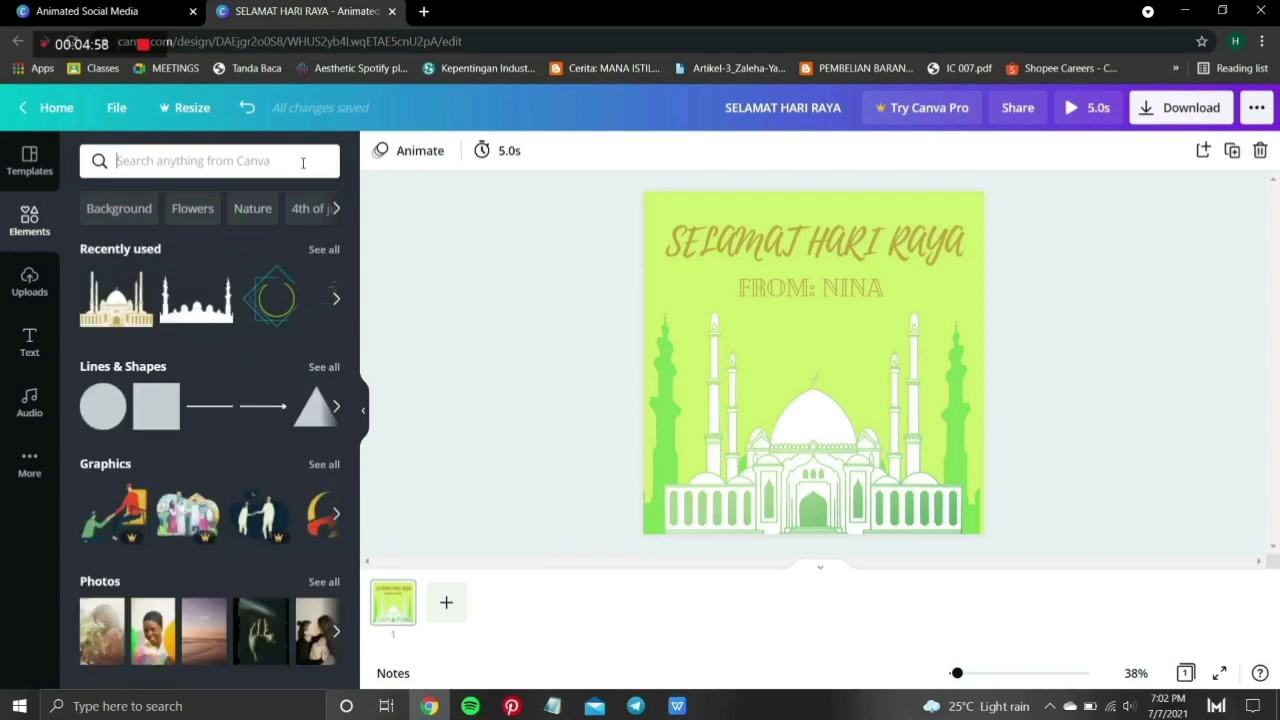
text(fireworks)
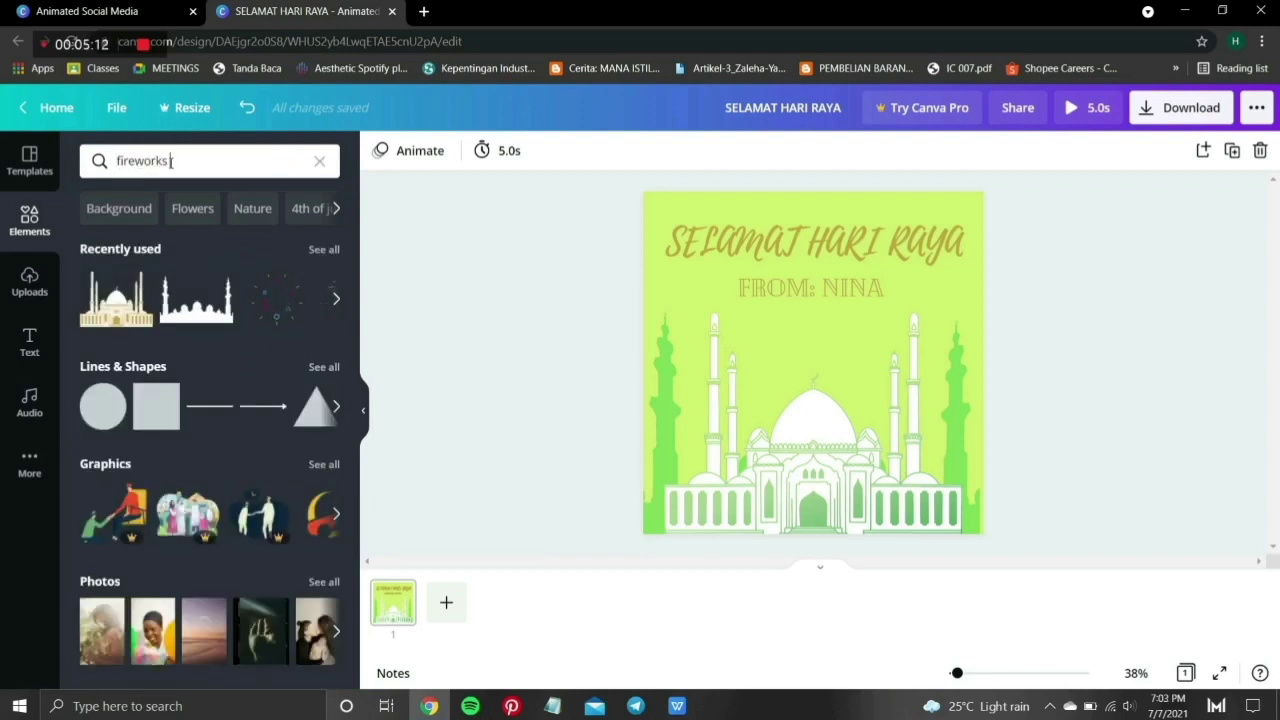
text( sticker)
key(Return)
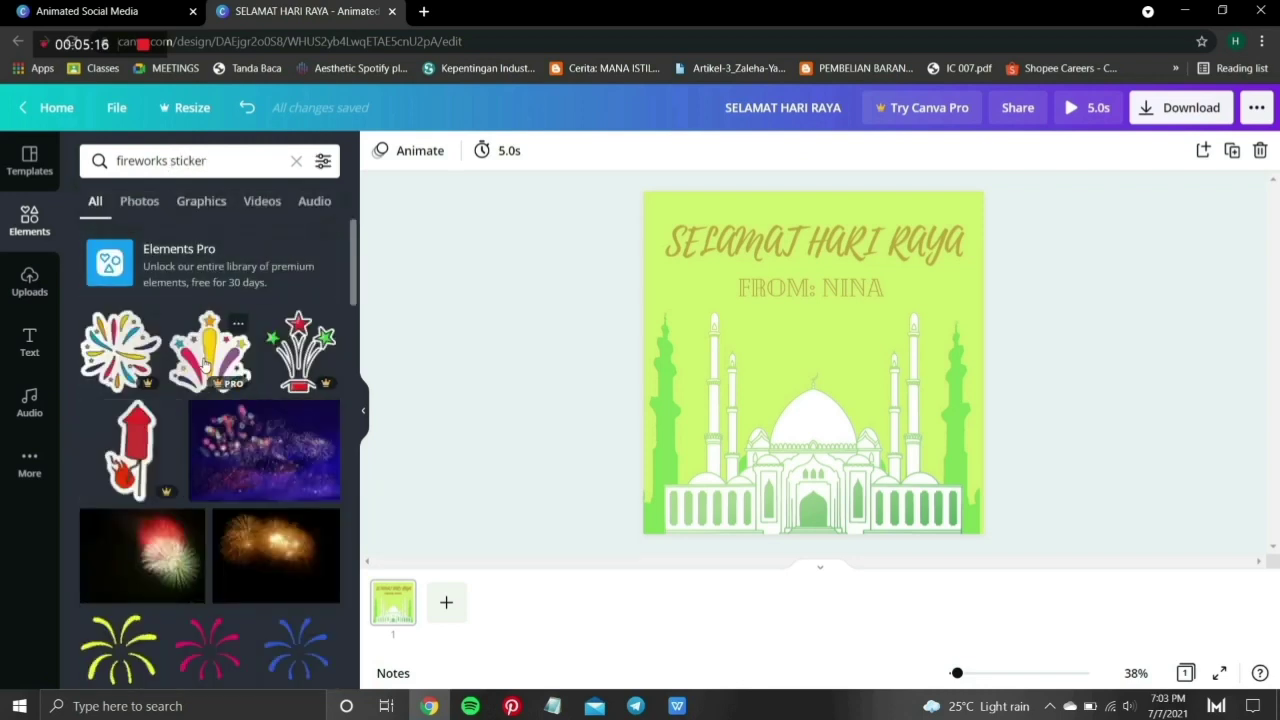
- Browse the fireworks results and add the animated thin-lined firework burst with a trailing stem to the page
scroll(260, 540, down, 2)
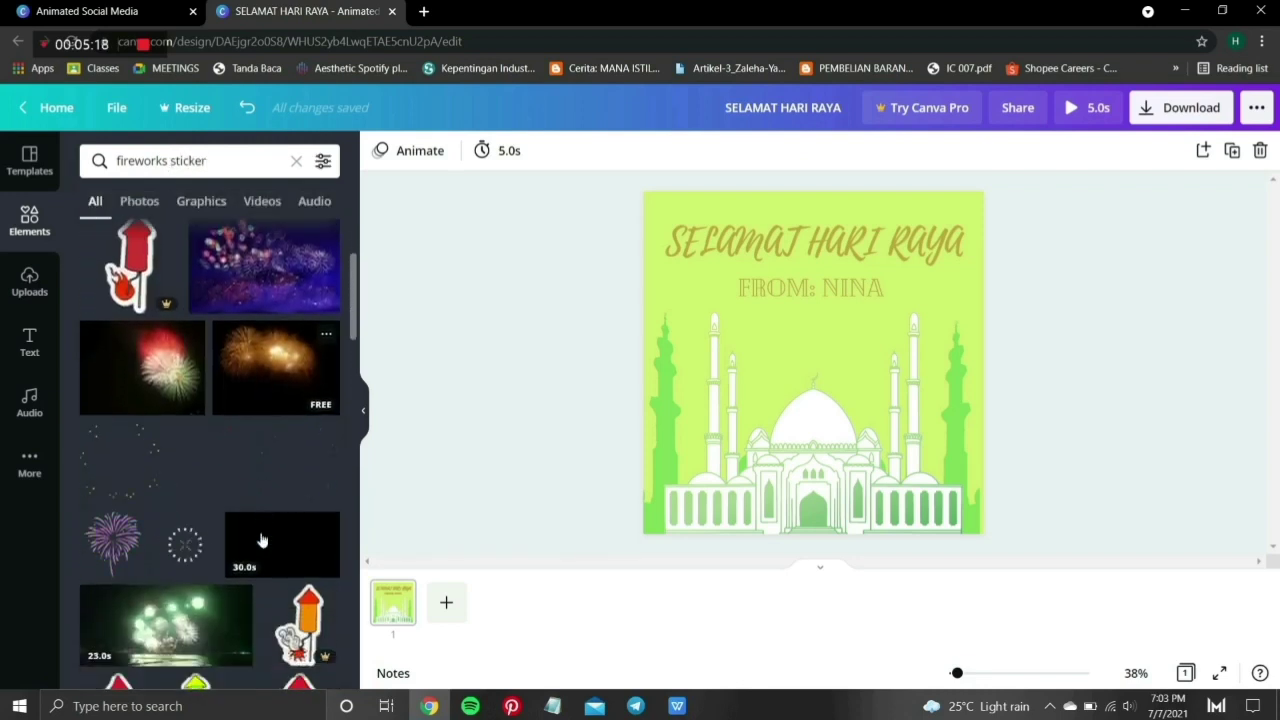
scroll(260, 540, down, 4)
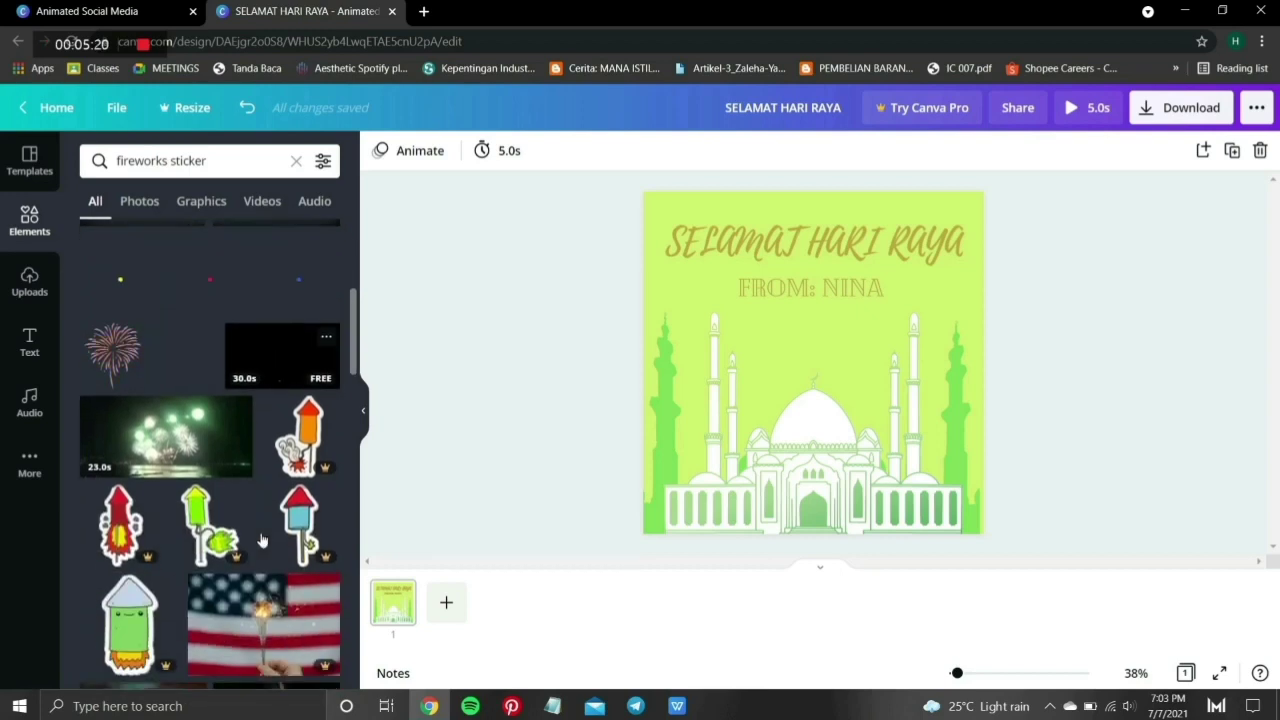
scroll(260, 540, down, 1)
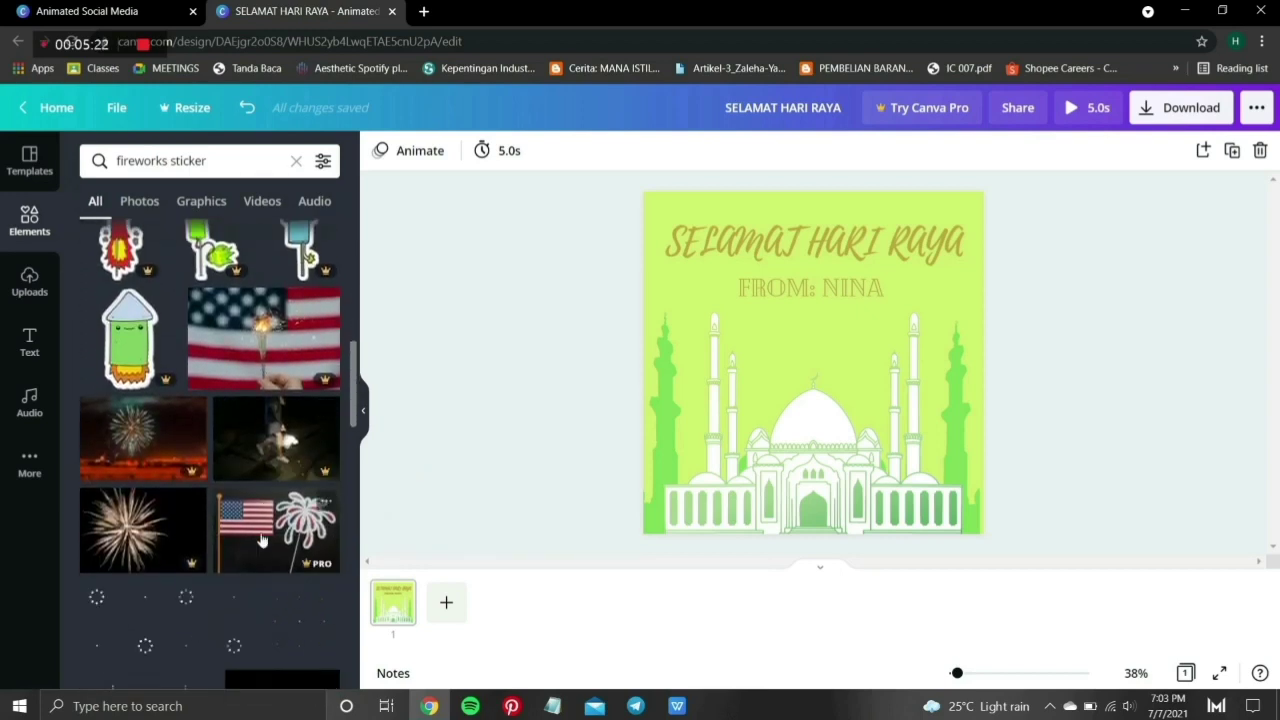
scroll(260, 540, down, 1)
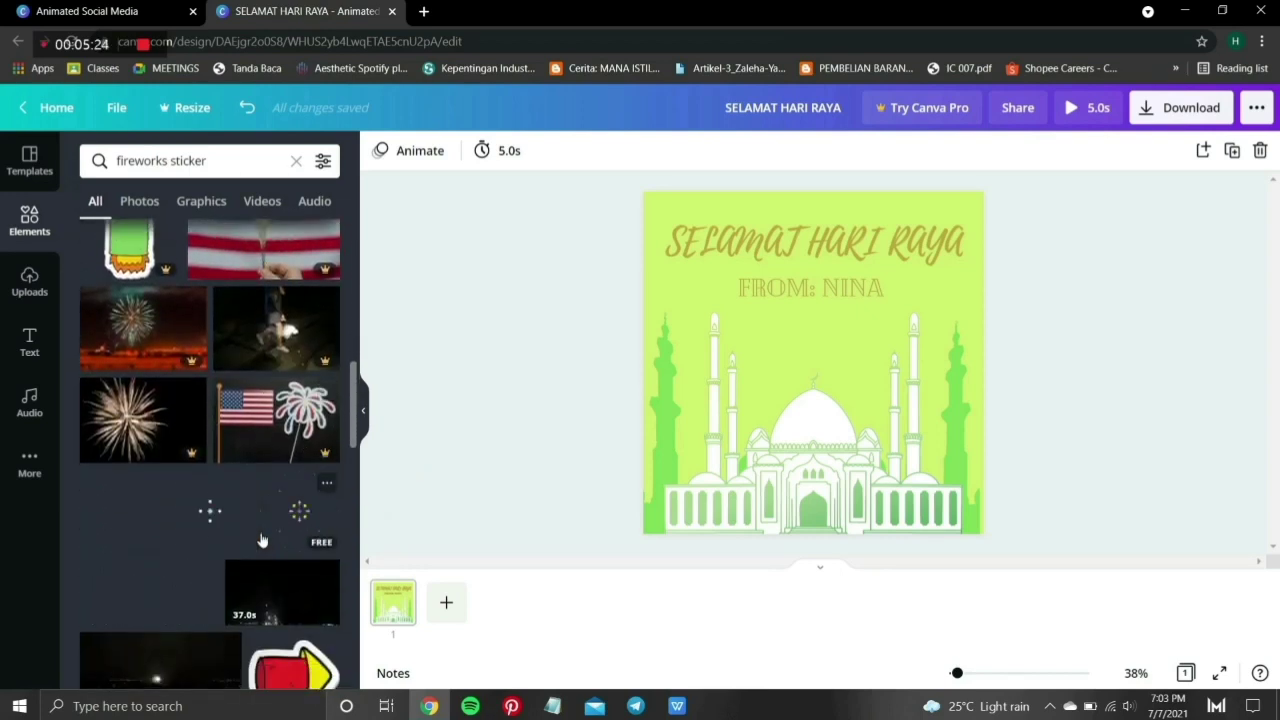
scroll(260, 540, up, 5)
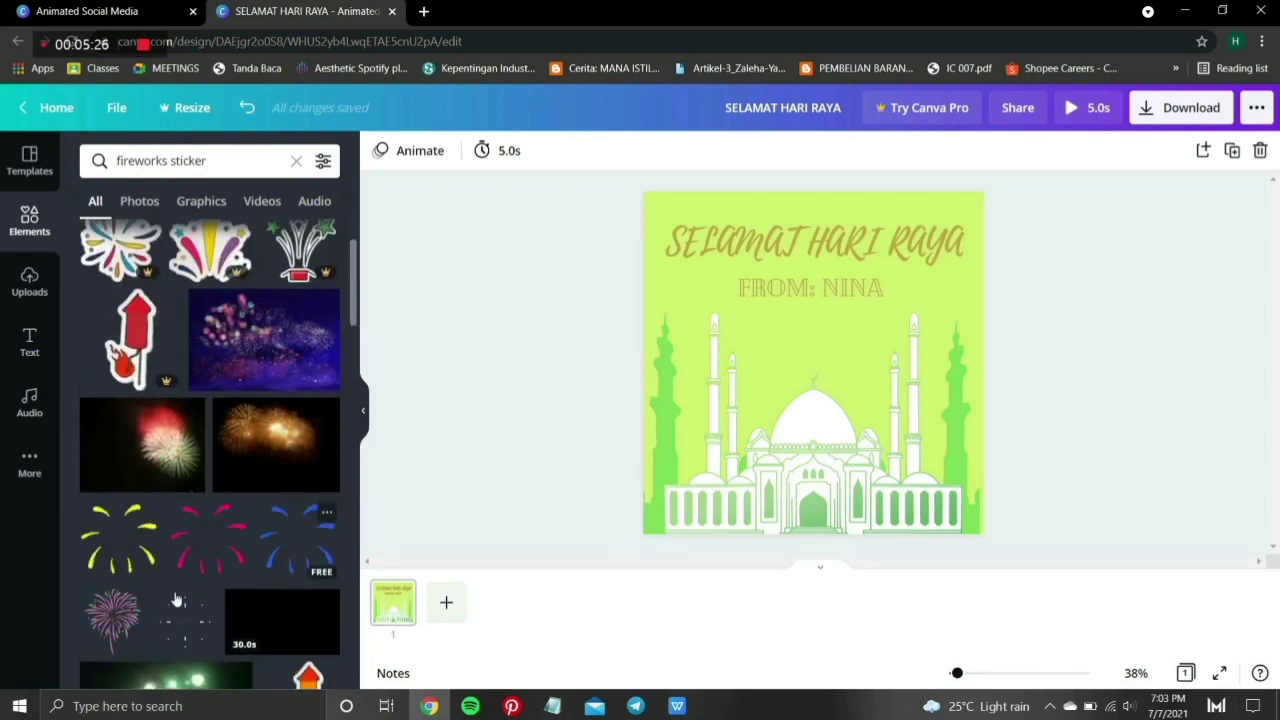
click(118, 630)
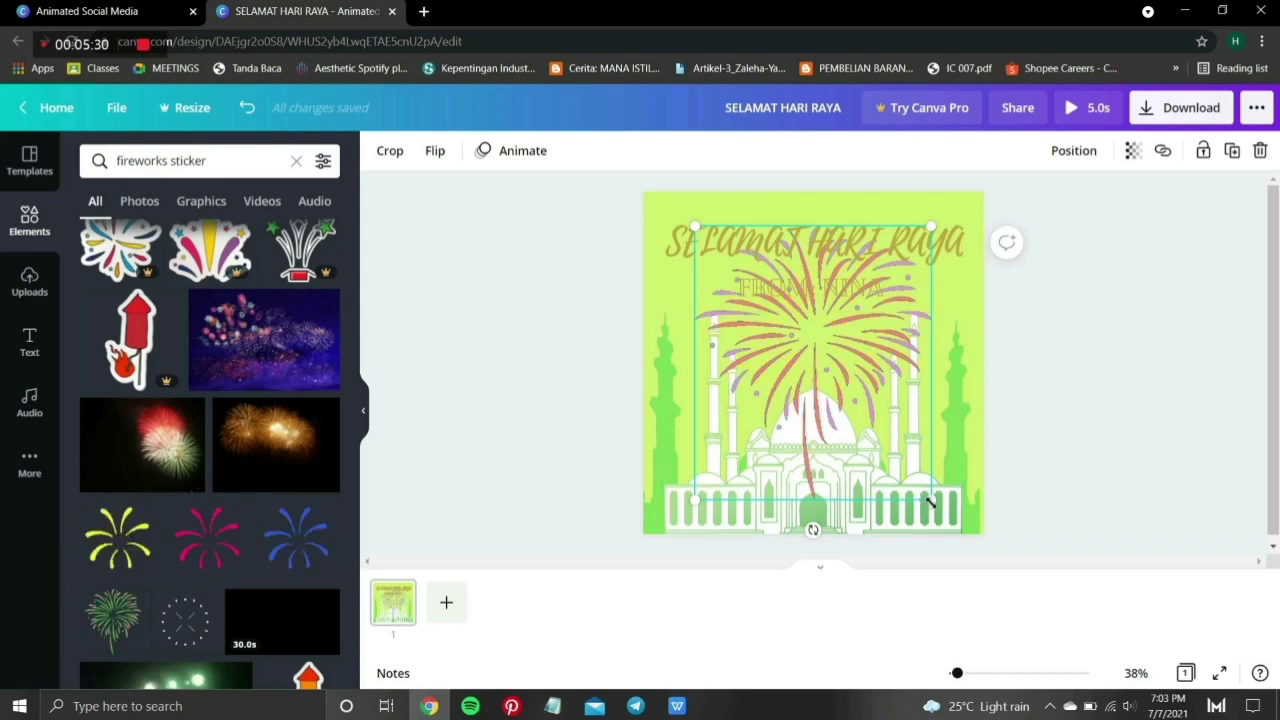
- Shrink the firework, tilt it to the left and place it over the tops of the mosque's left minarets
drag(931, 500, 800, 385)
drag(735, 340, 700, 390)
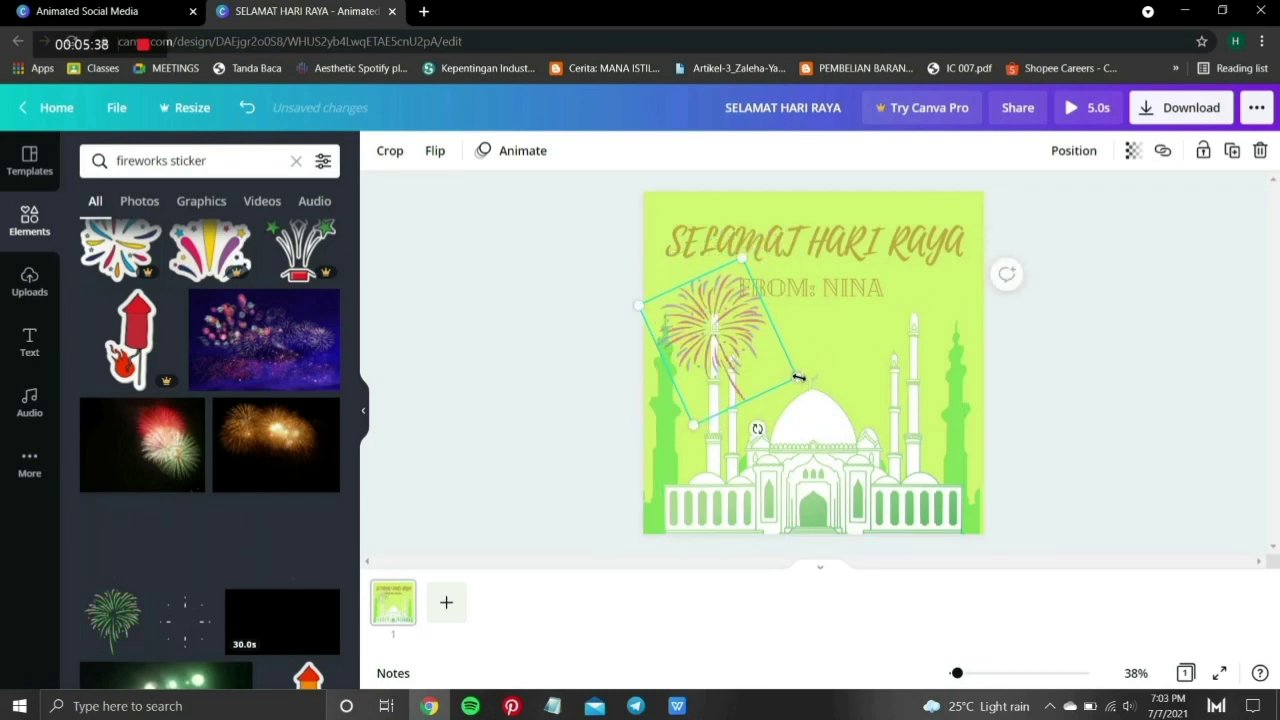
drag(799, 377, 745, 354)
drag(688, 322, 698, 330)
- Duplicate the firework over the left minarets by copying and pasting it, and tilt the copy to the right
right_click(698, 330)
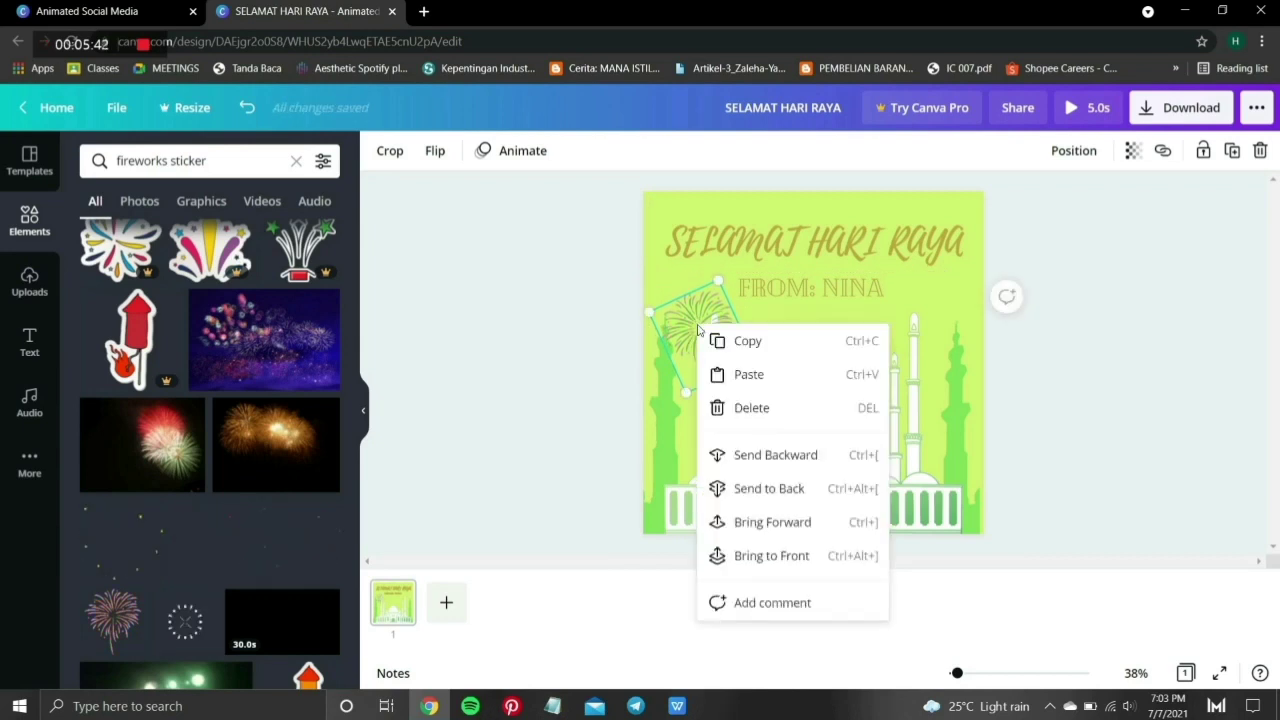
click(725, 346)
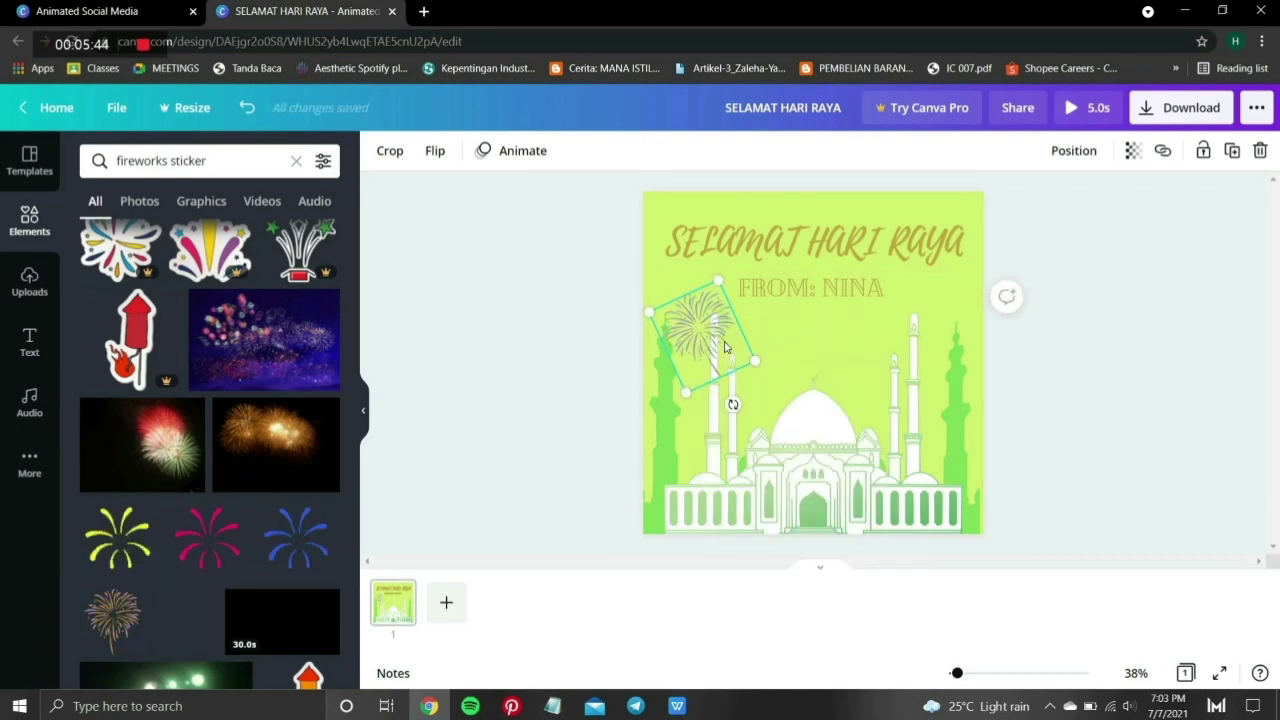
right_click(730, 347)
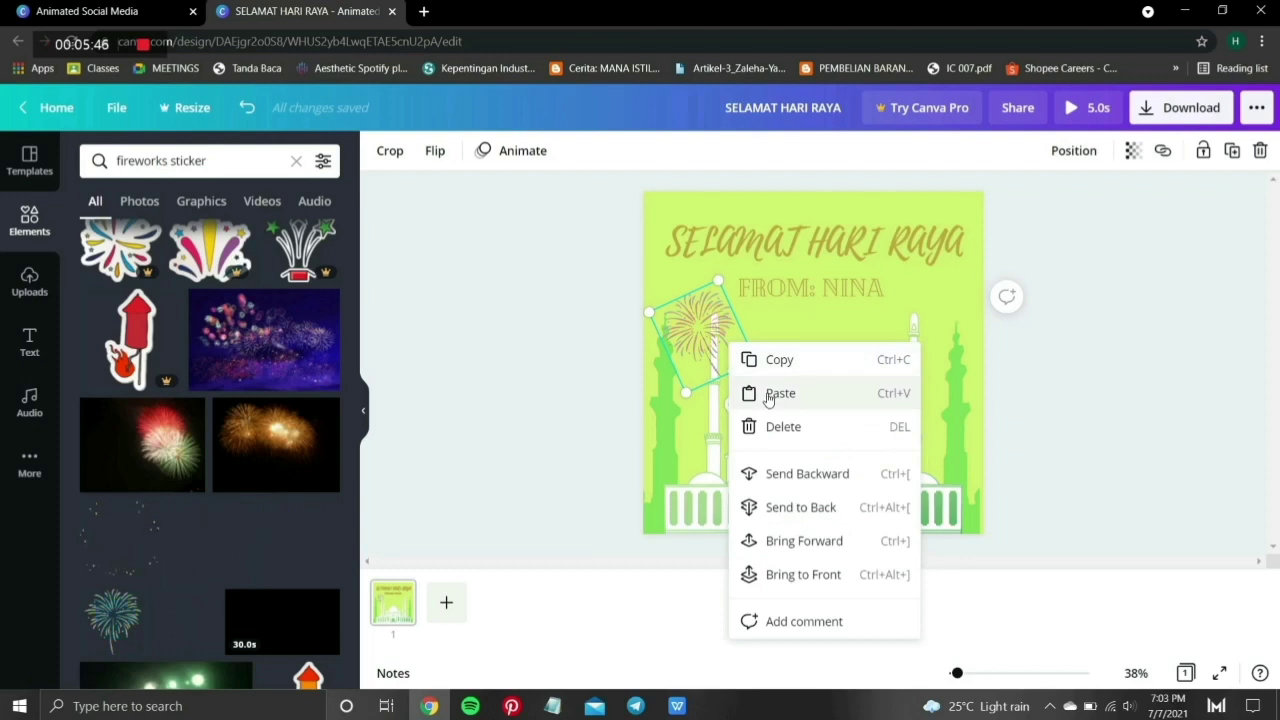
click(768, 392)
drag(728, 383, 838, 395)
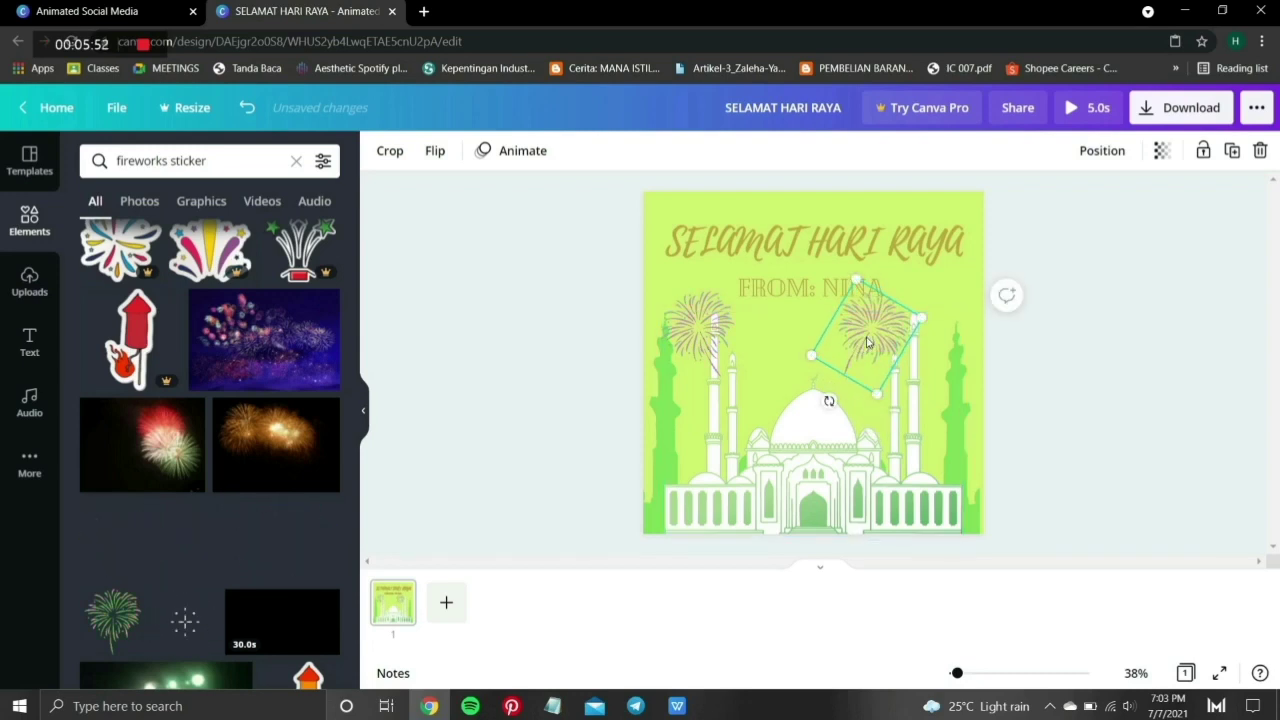
- Place the firework copy over the tops of the mosque's right minarets, enlarge it slightly and deselect it
drag(866, 338, 916, 339)
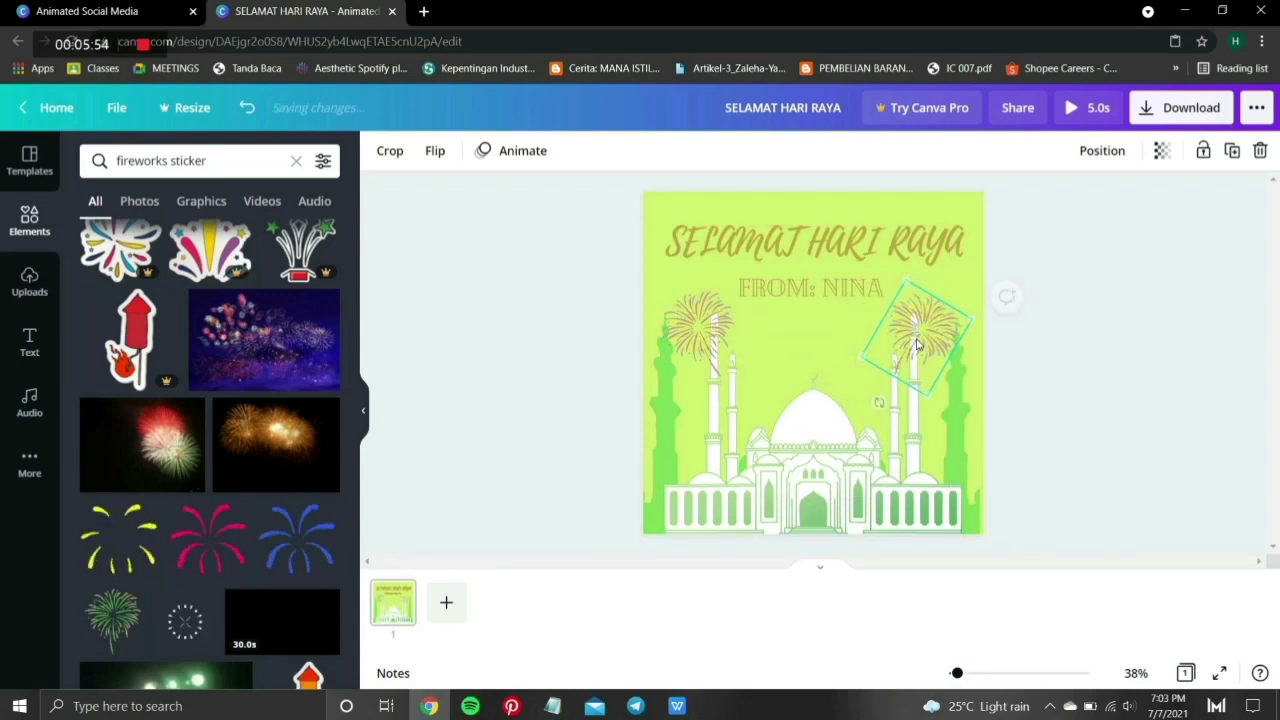
drag(928, 398, 937, 426)
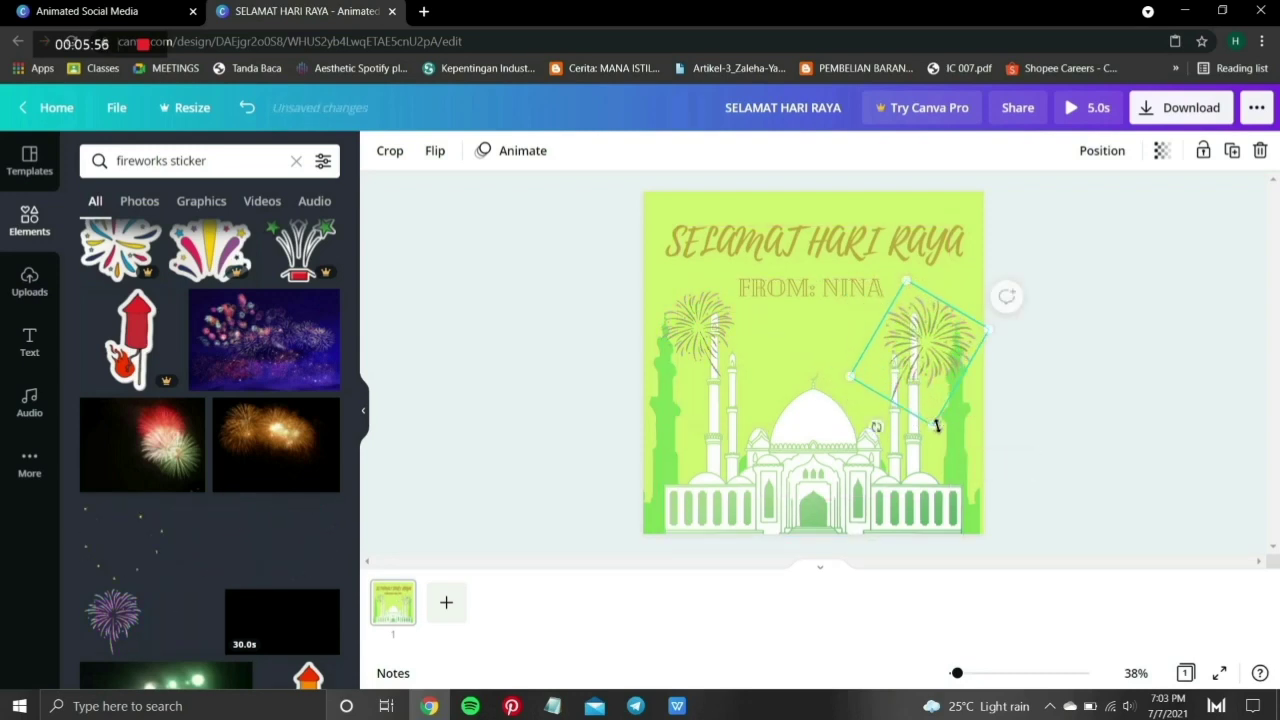
drag(920, 371, 915, 347)
click(1118, 418)
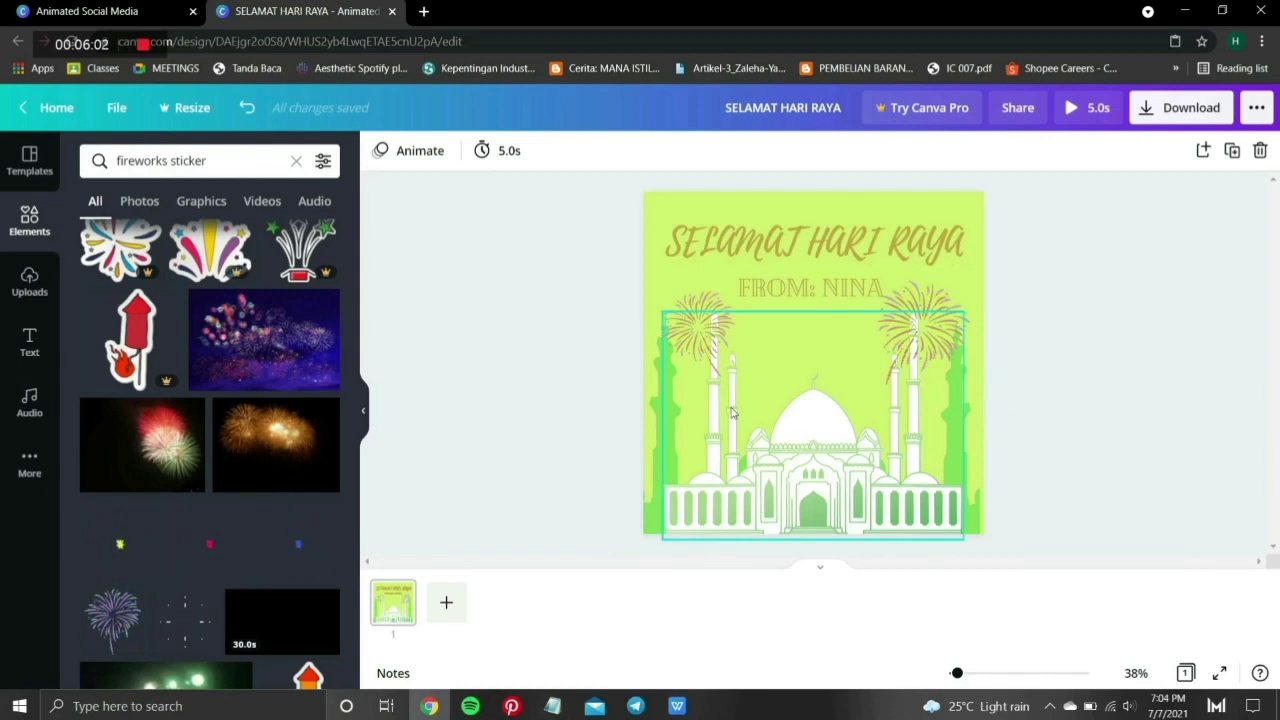
- Replace "fireworks" in the elements search so that it looks for "shape sticker"
click(222, 162)
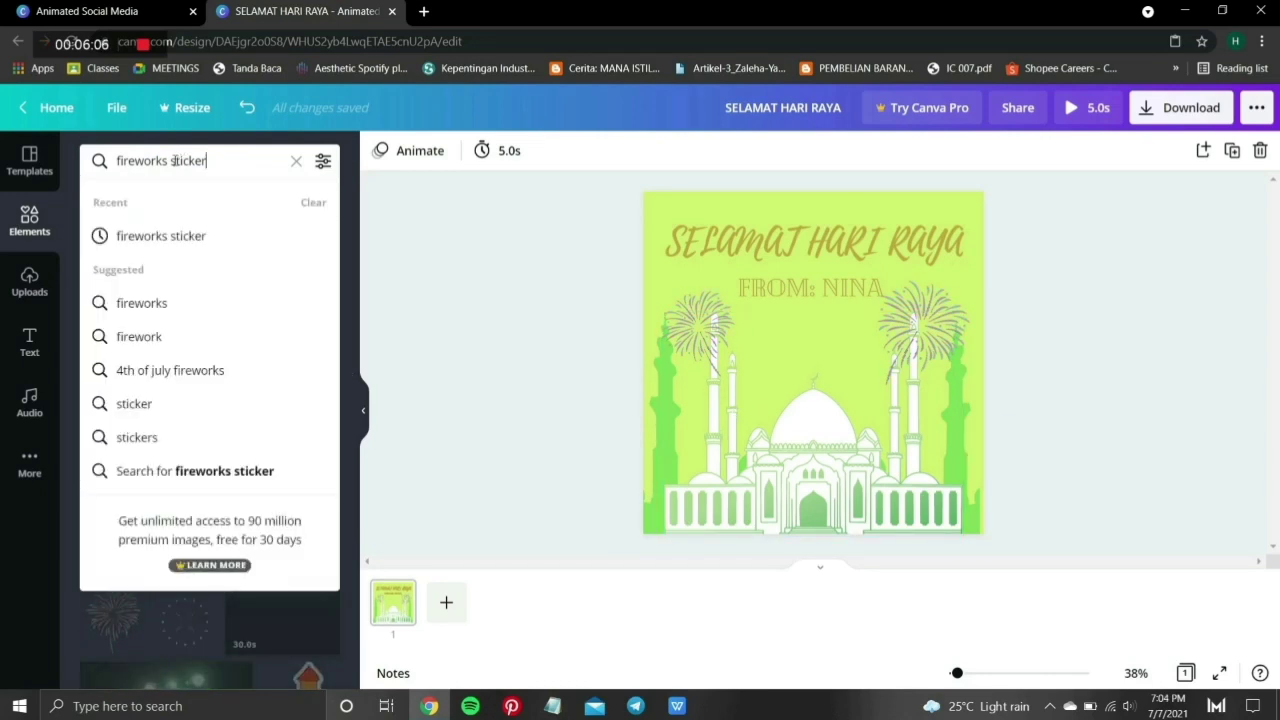
key(BackSpace)
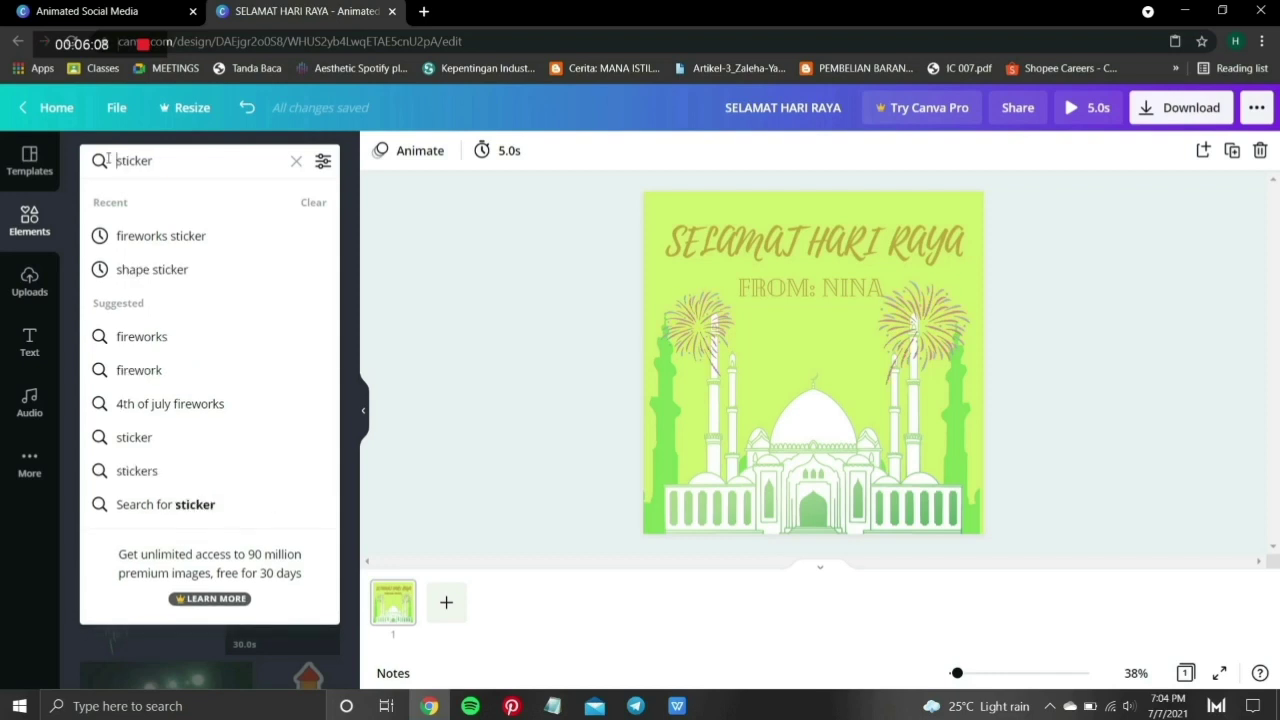
text(shape)
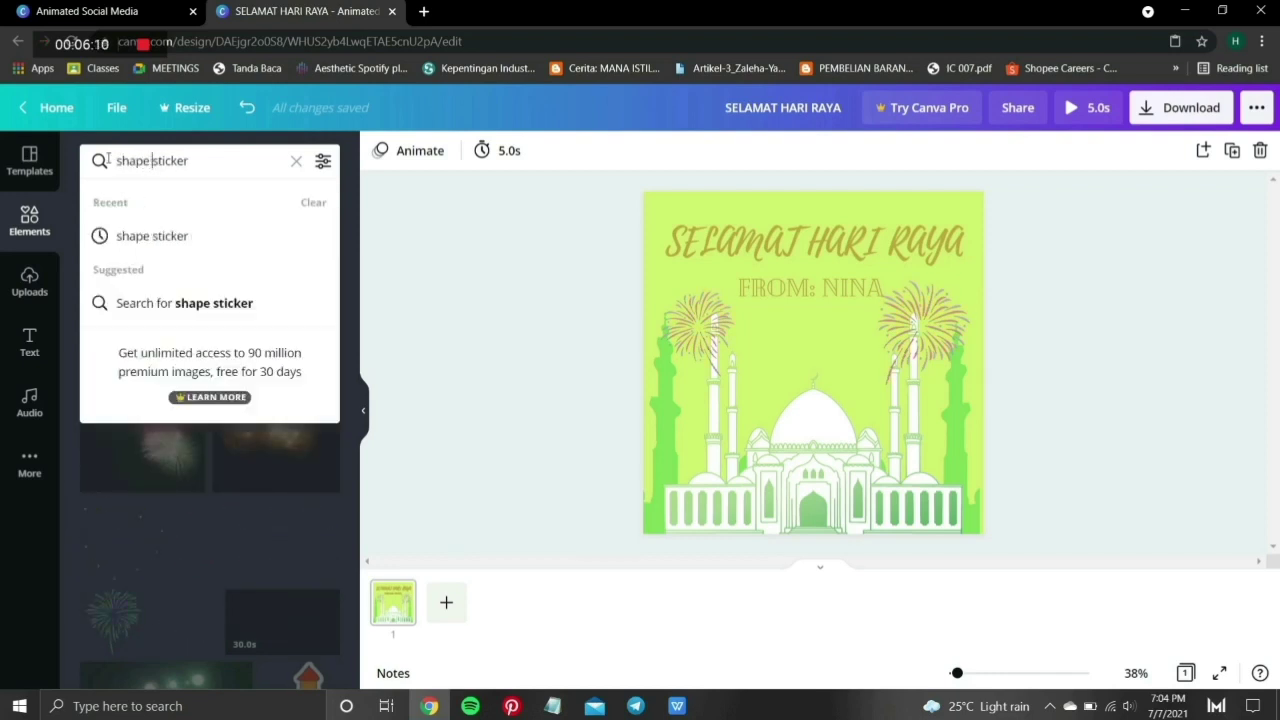
key(Return)
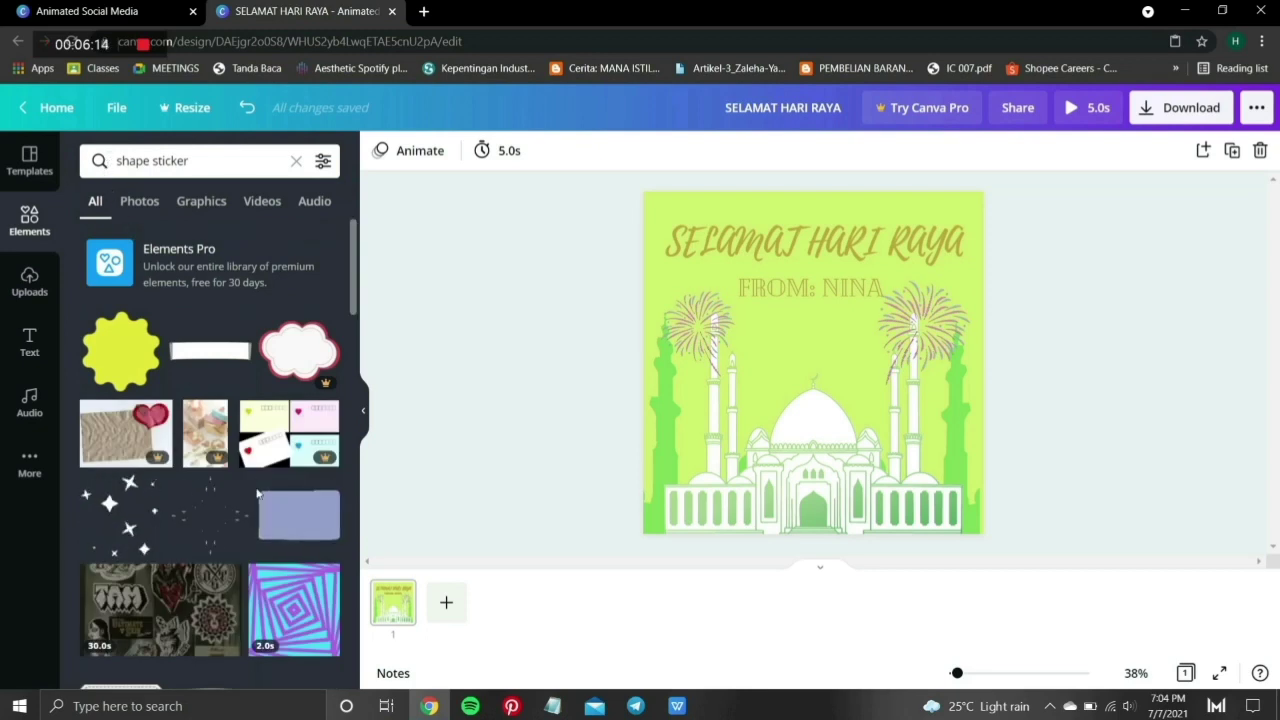
- Add the free animated sticker of outlined circles and squares from the results and enlarge it to cover the whole page
scroll(257, 494, down, 3)
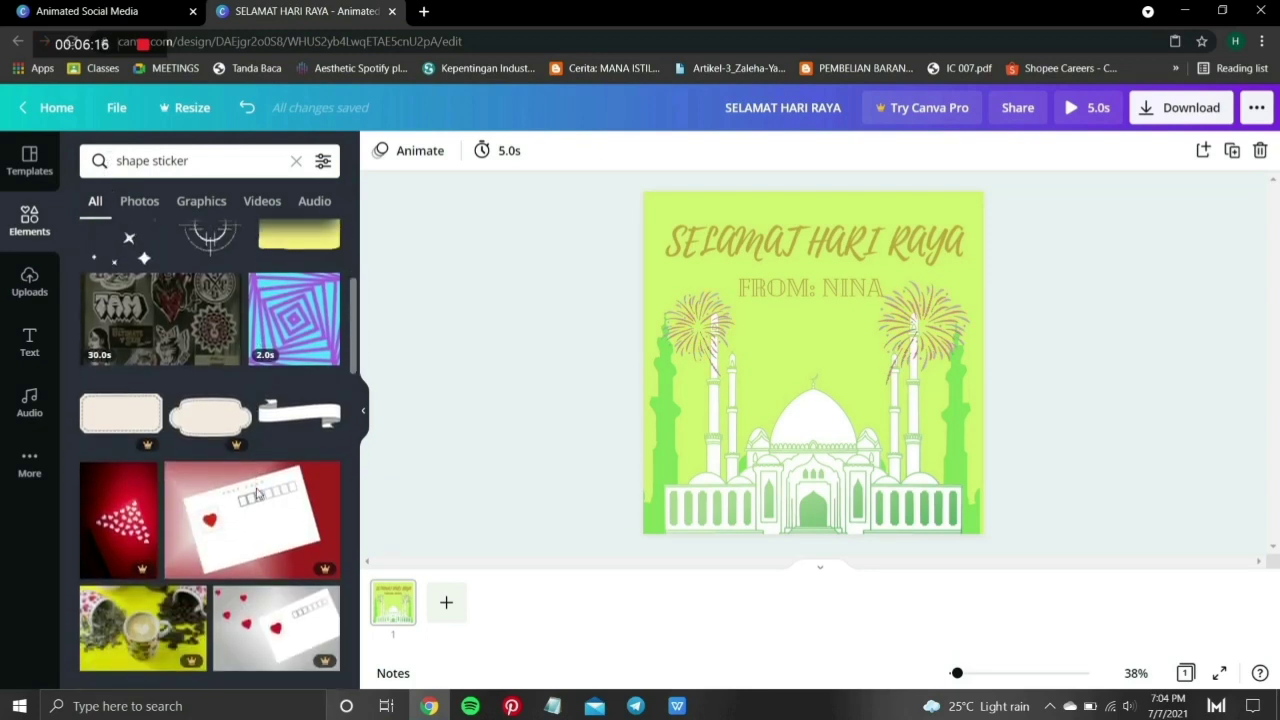
scroll(257, 494, down, 3)
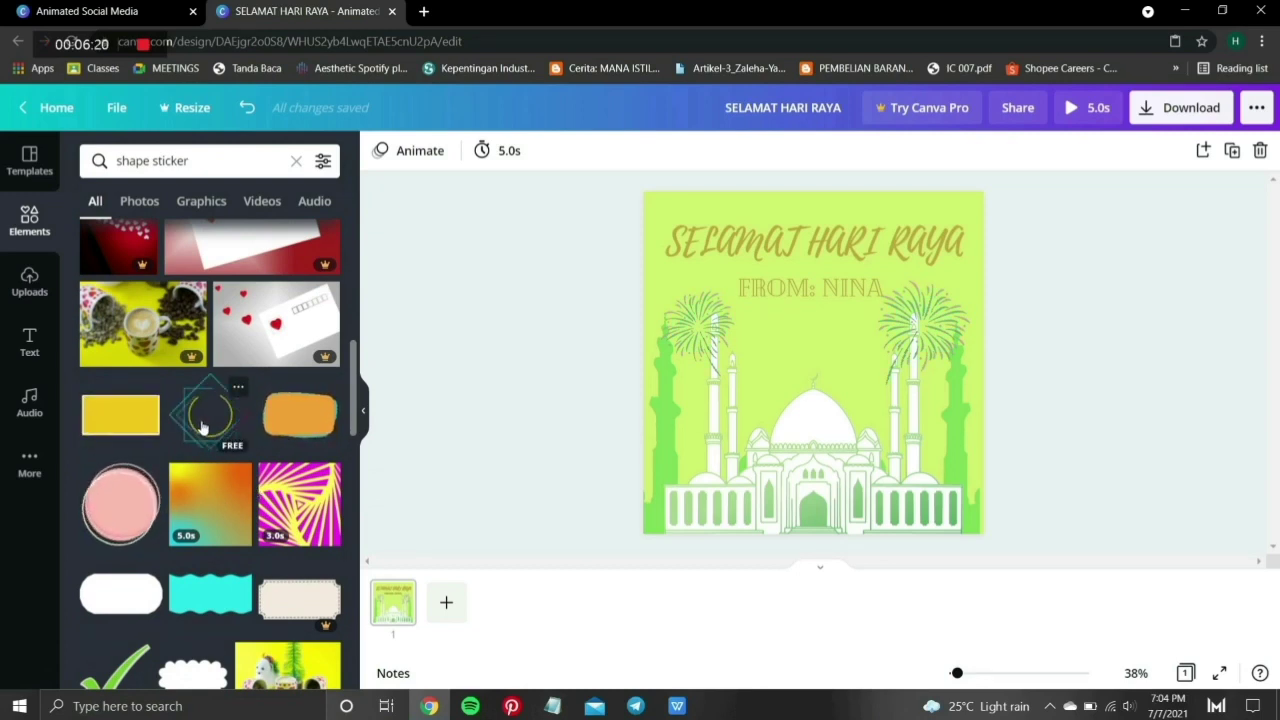
click(203, 427)
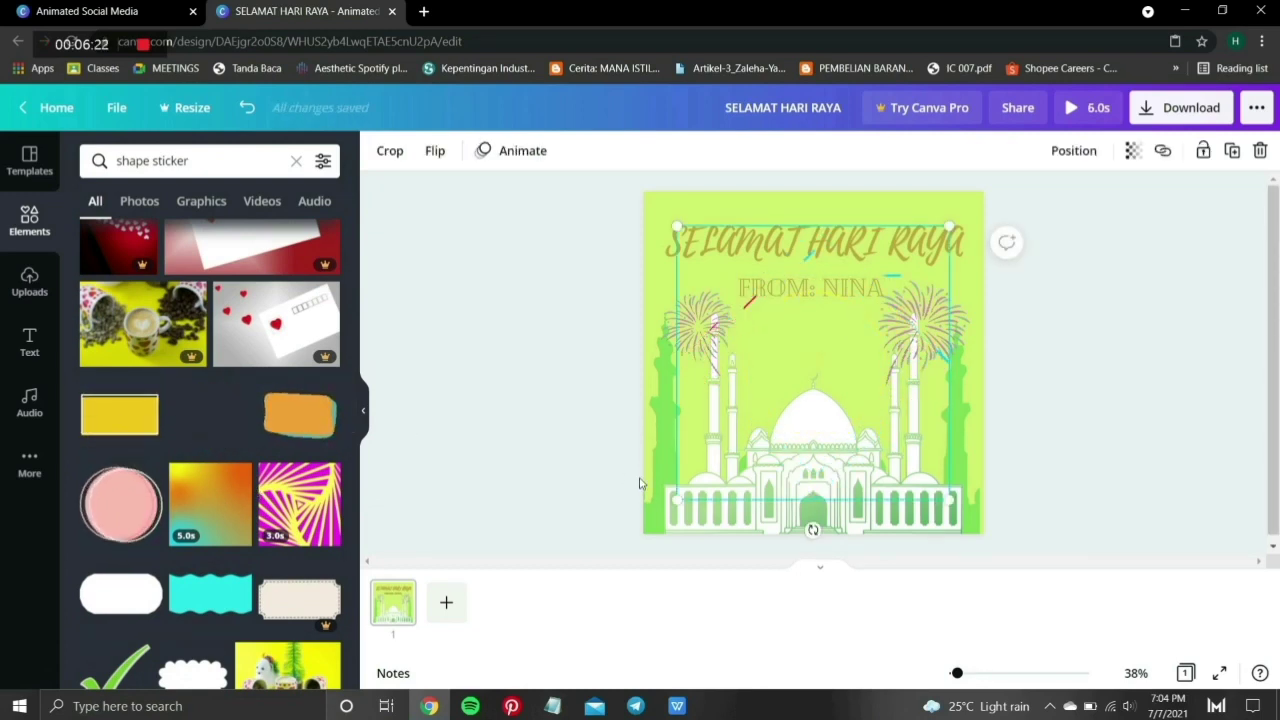
drag(677, 229, 643, 193)
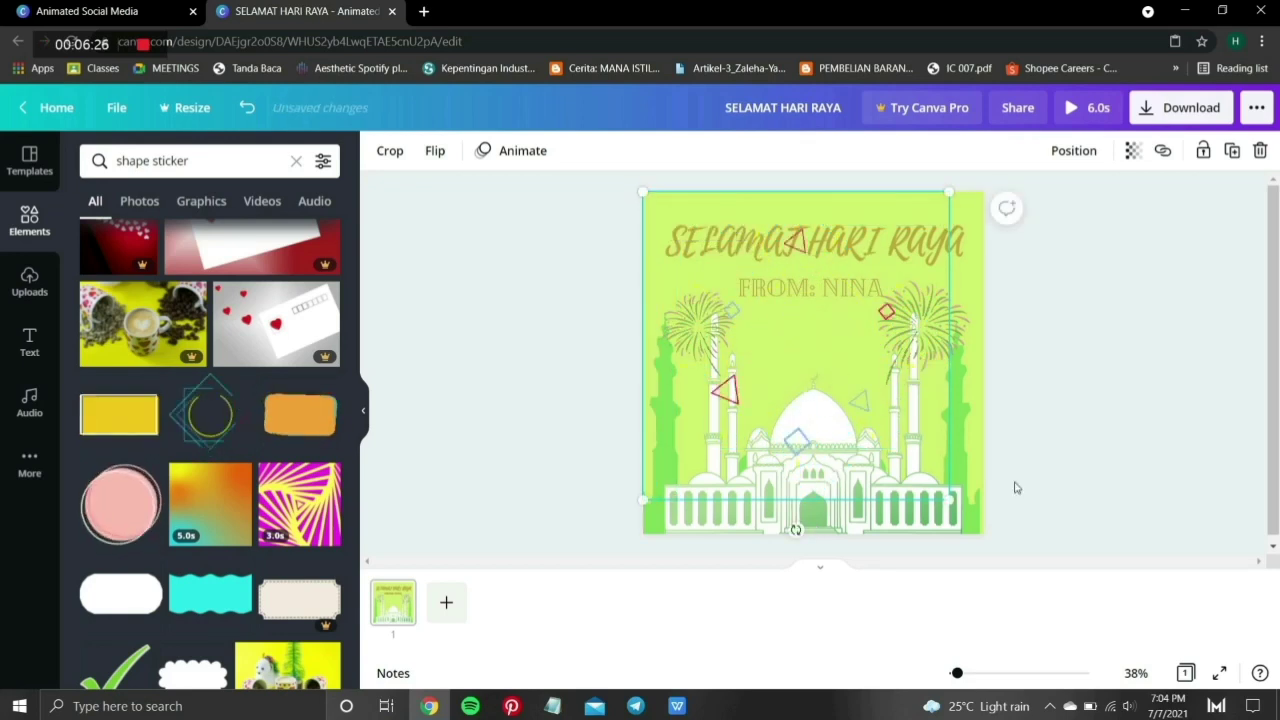
drag(949, 498, 981, 531)
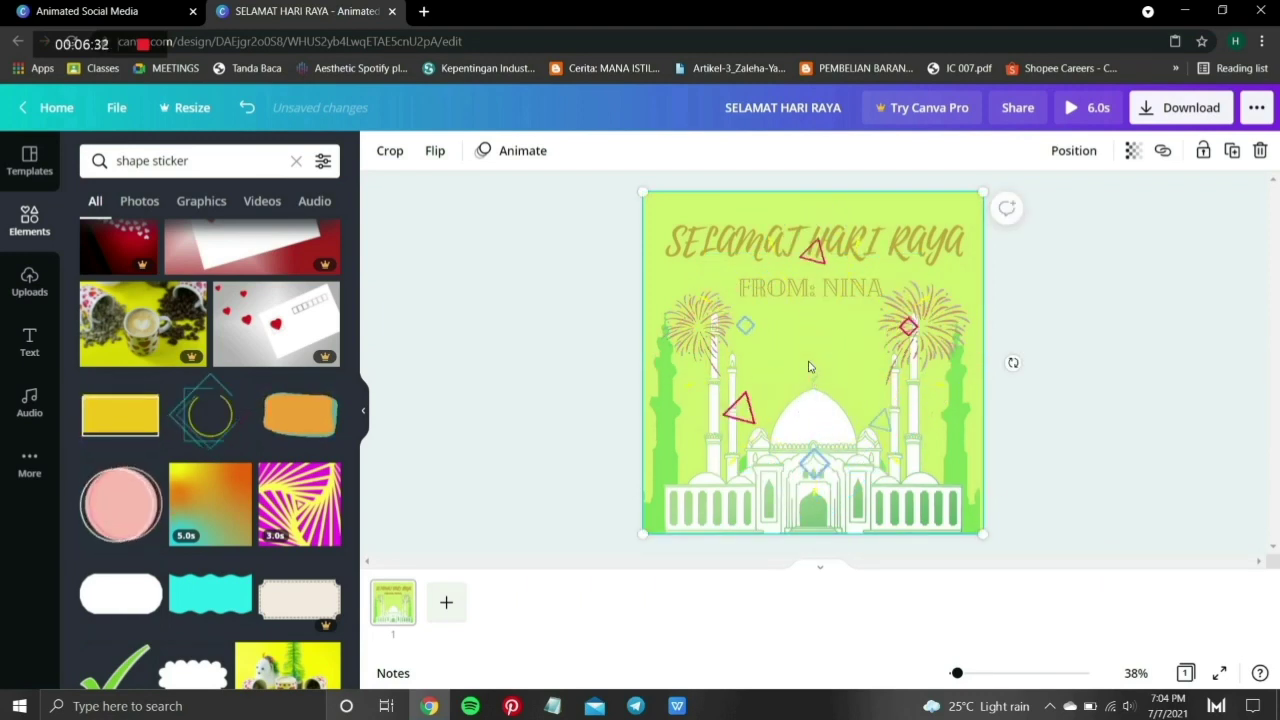
- Set the animated shape sticker's transparency to 22 and deselect it
click(1131, 152)
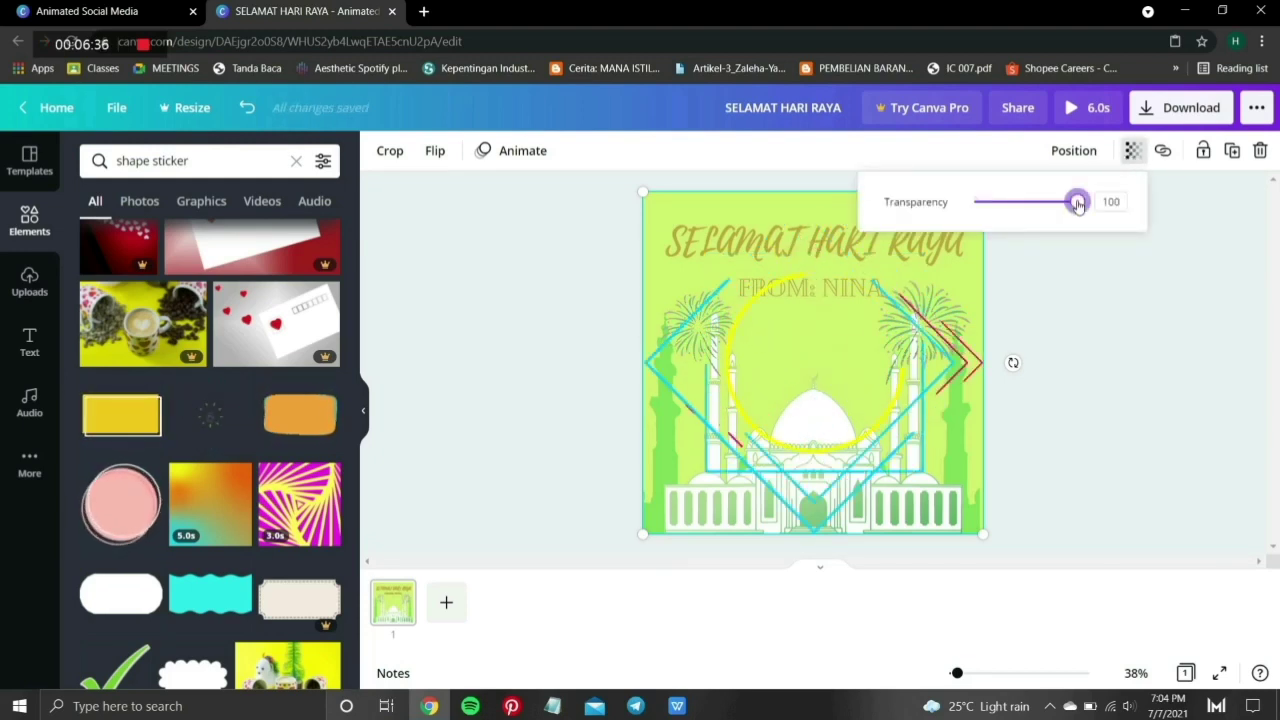
drag(1078, 204, 967, 220)
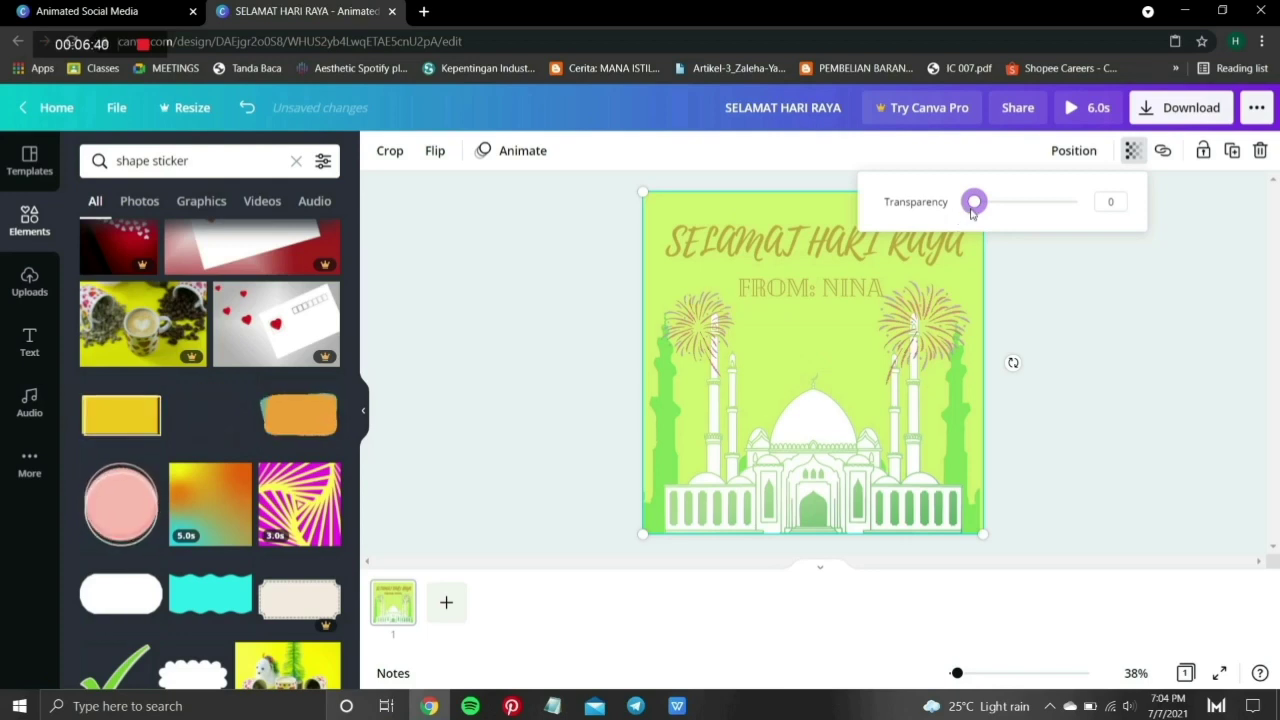
drag(977, 214, 998, 207)
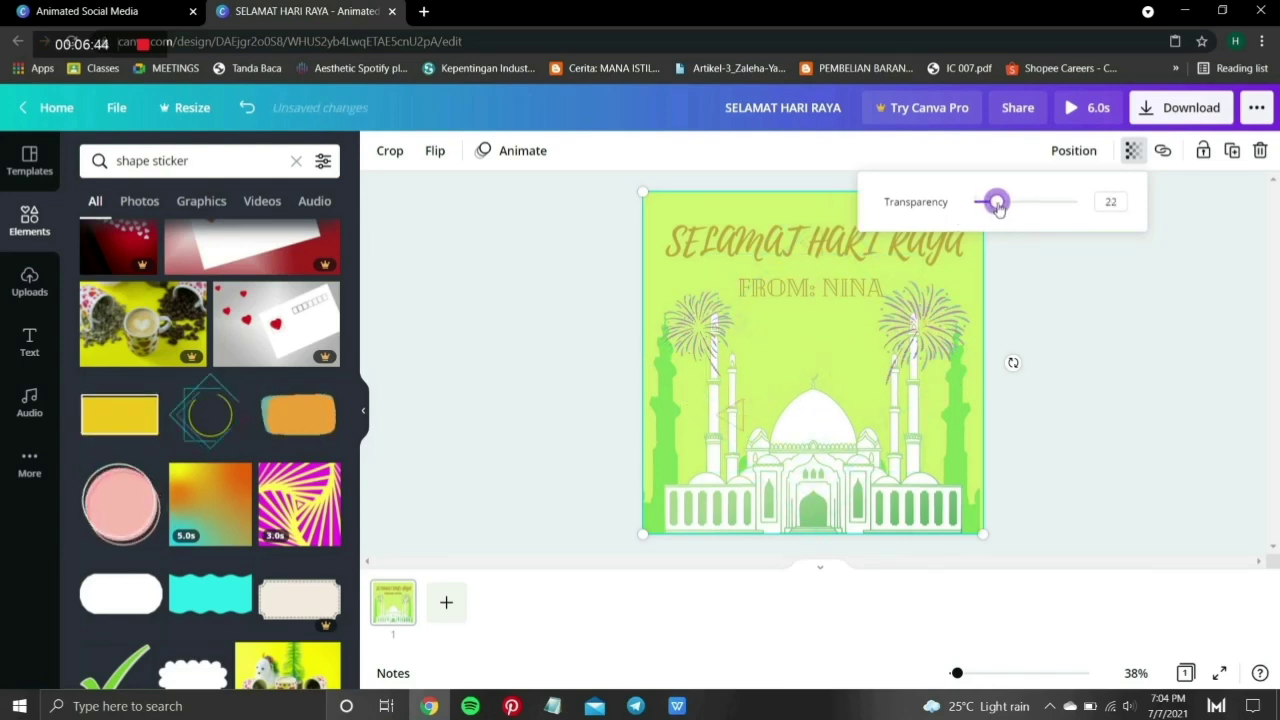
click(1071, 328)
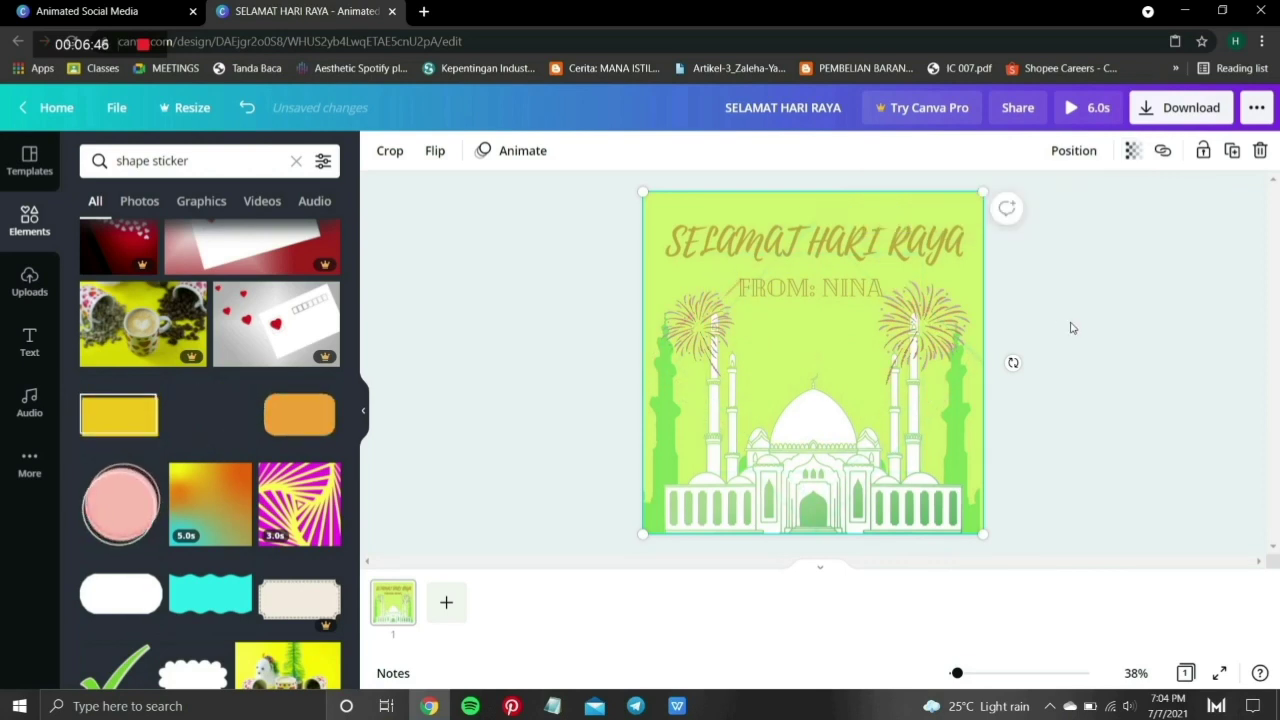
click(1071, 328)
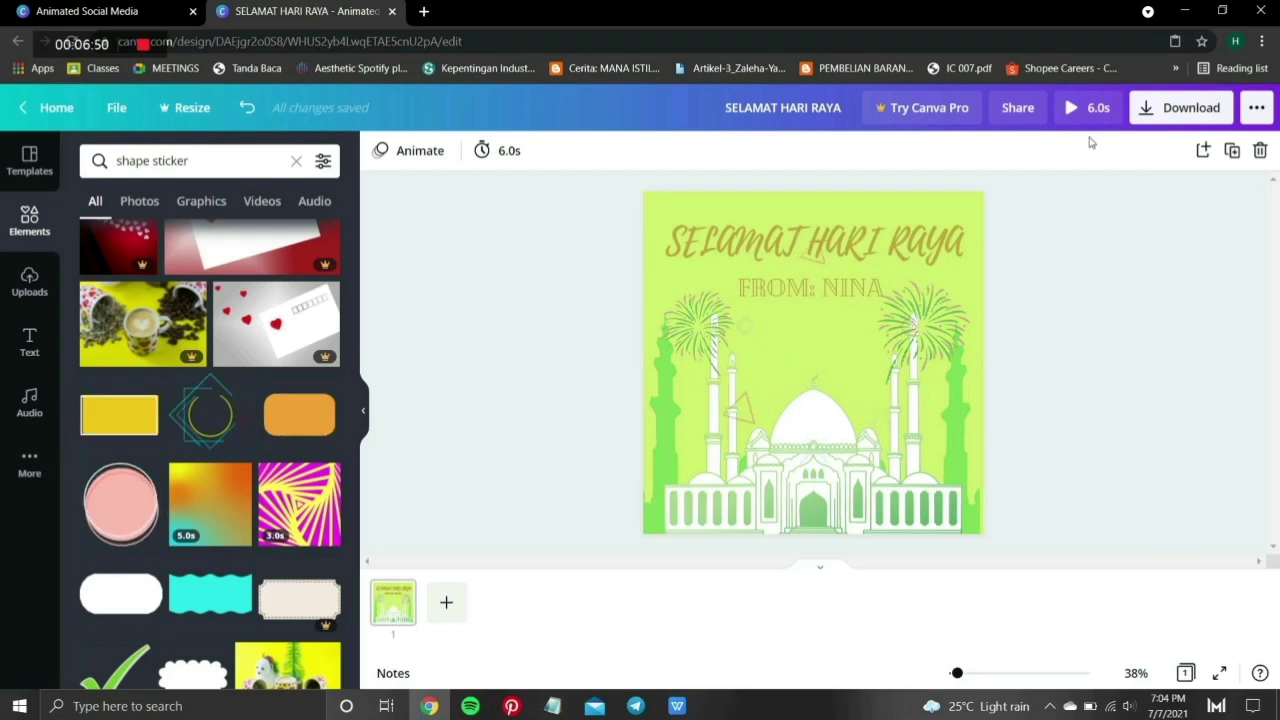
- Preview the finished animation and download the design as an MP4 Video
click(1093, 116)
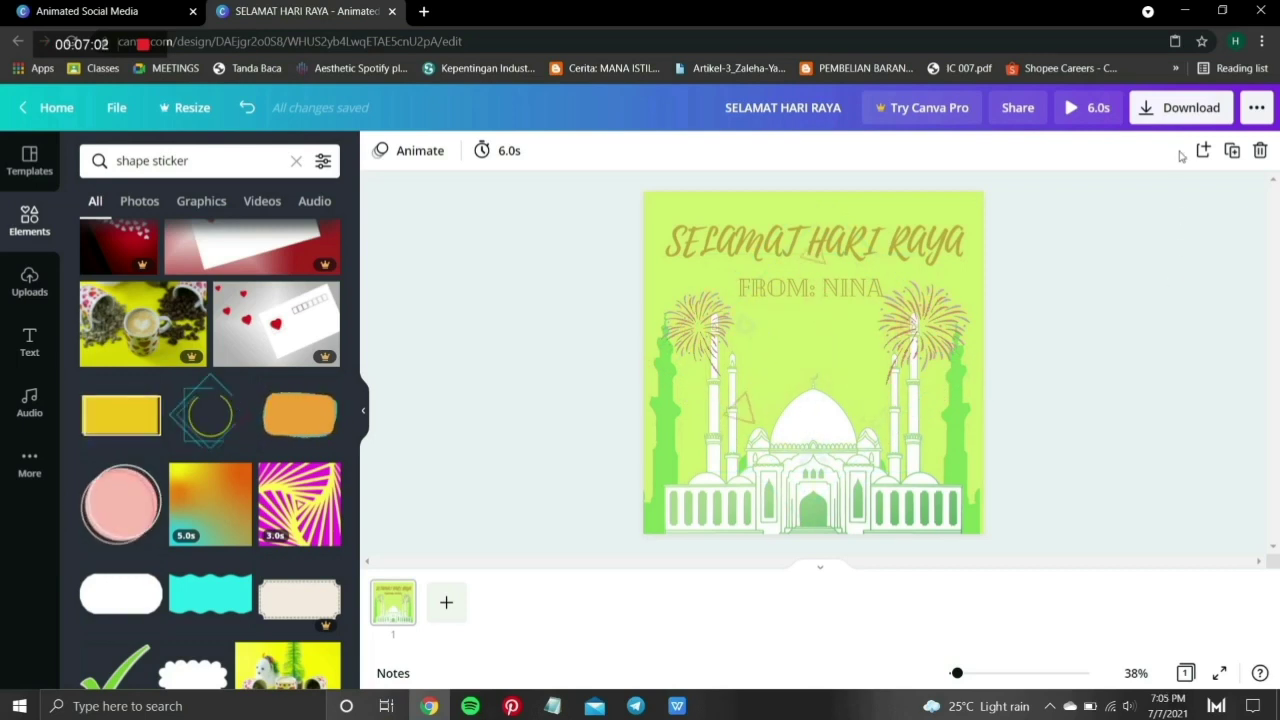
click(1166, 118)
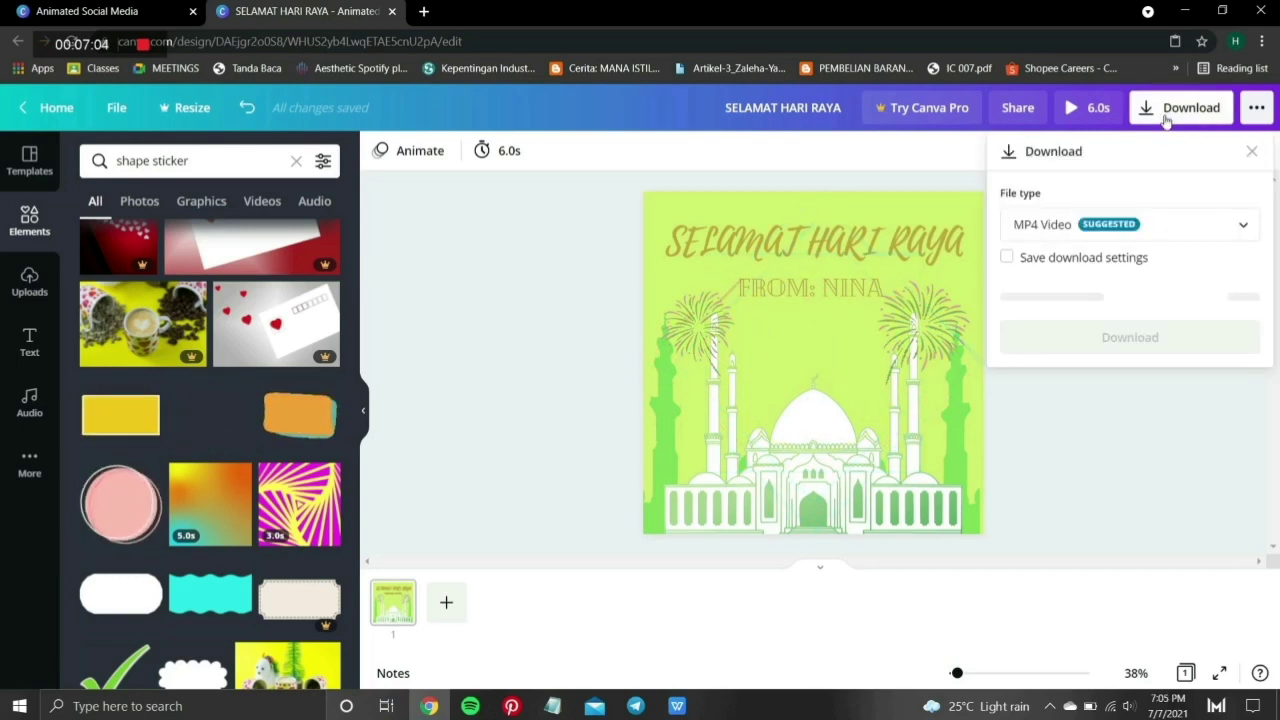
click(1243, 227)
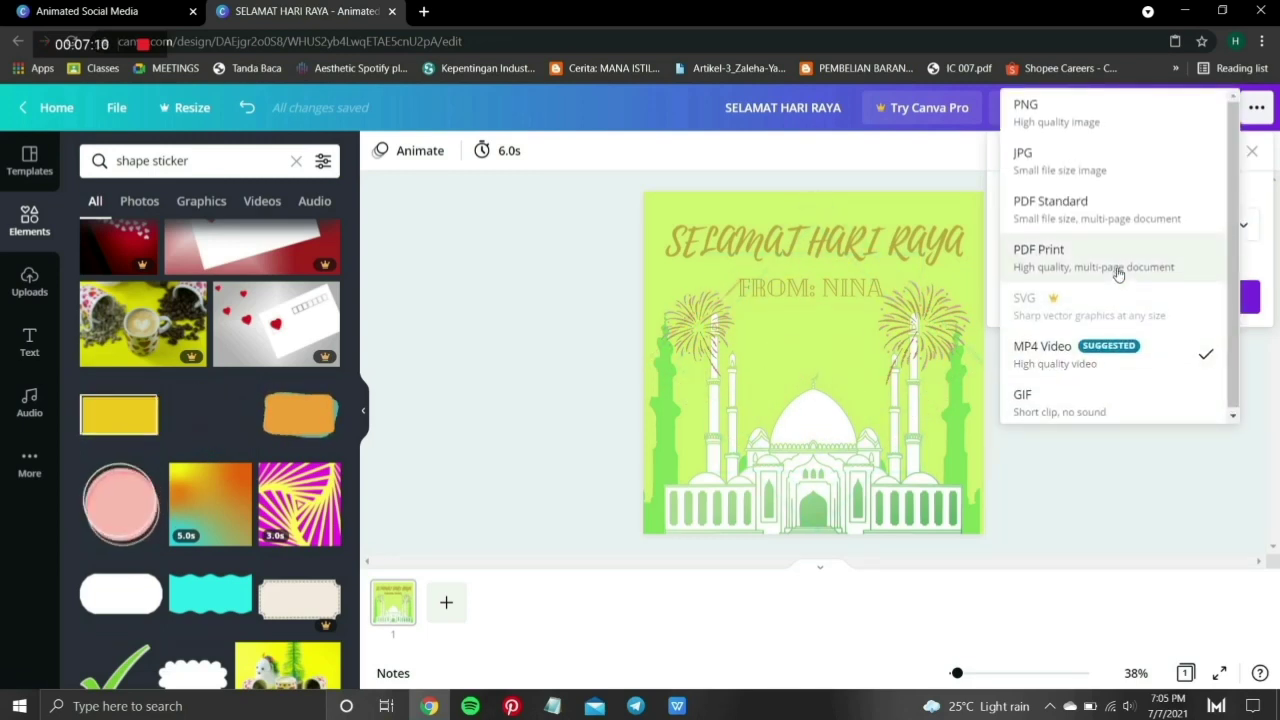
click(1127, 352)
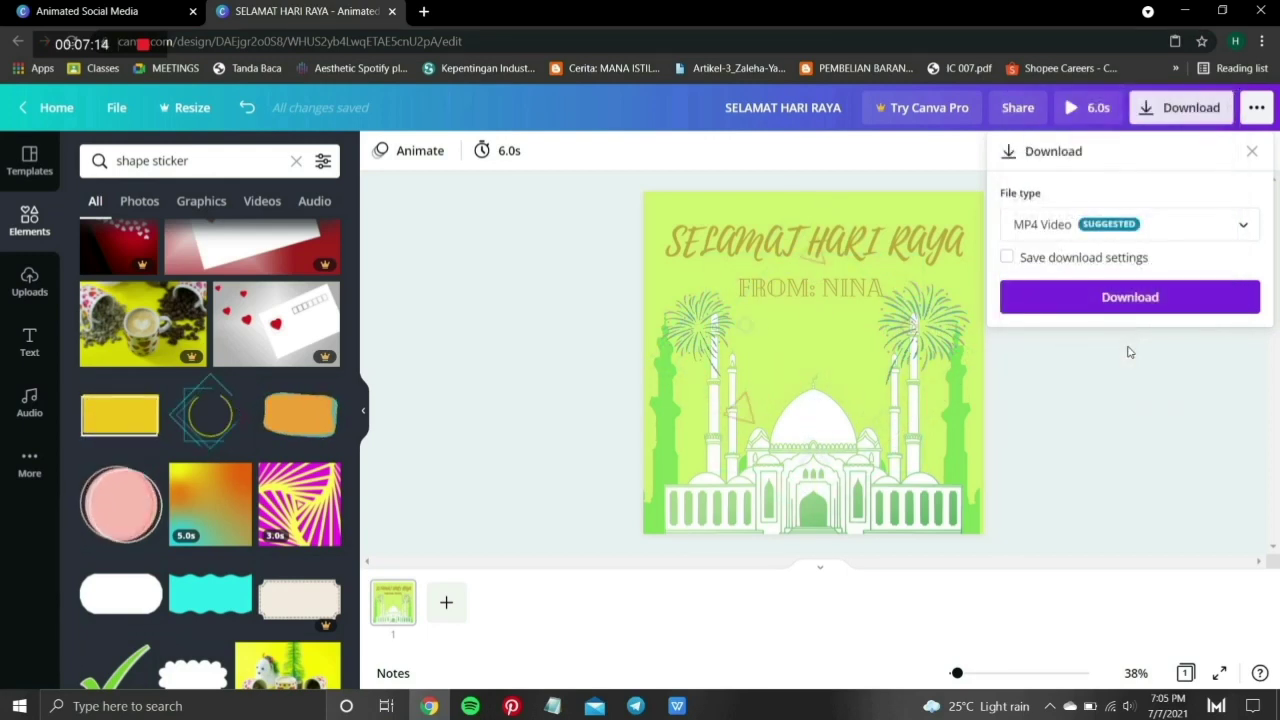
click(1093, 297)
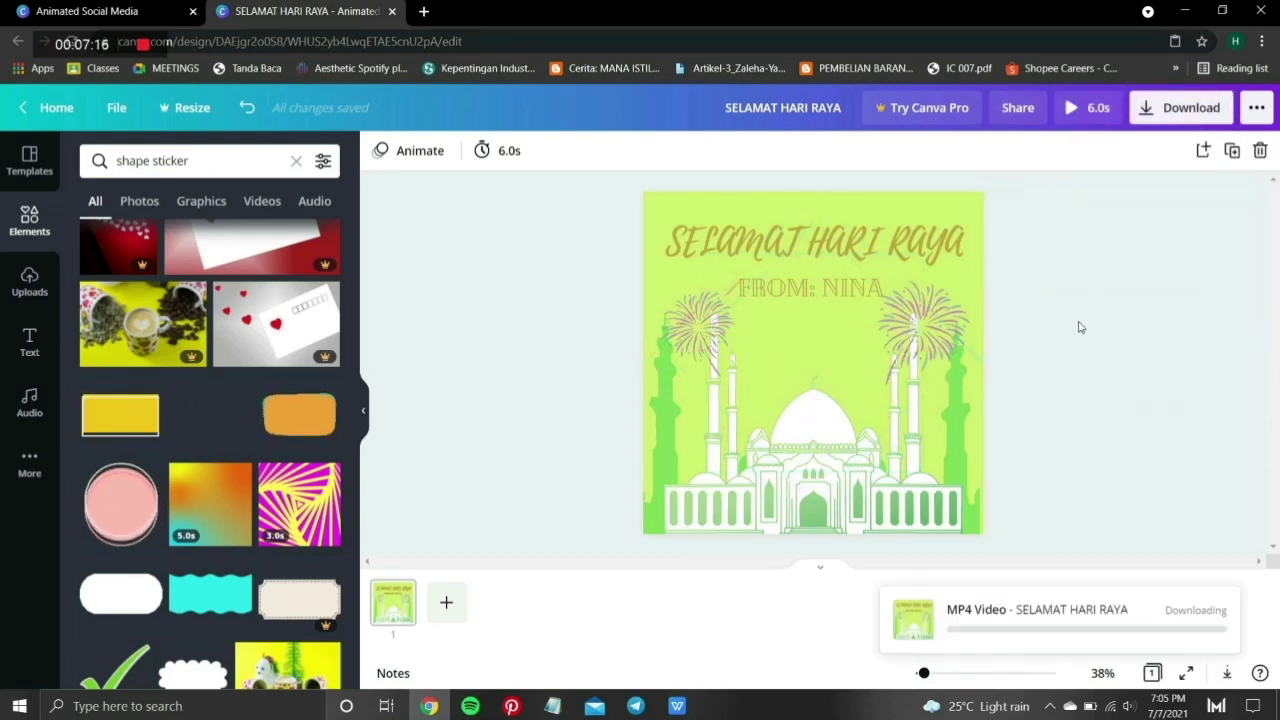